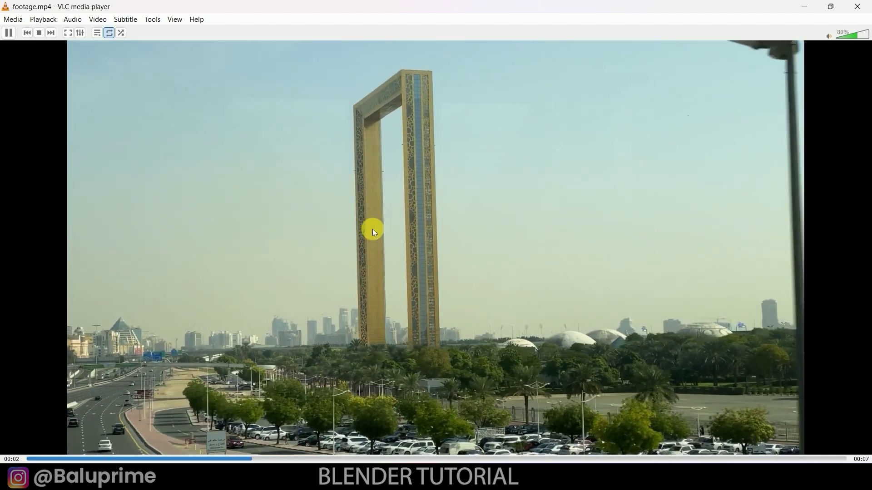
# Pause footage.mp4, rewind it to the first frame and look up the snapshot command before minimizing the player.
pyautogui.click(464, 203)
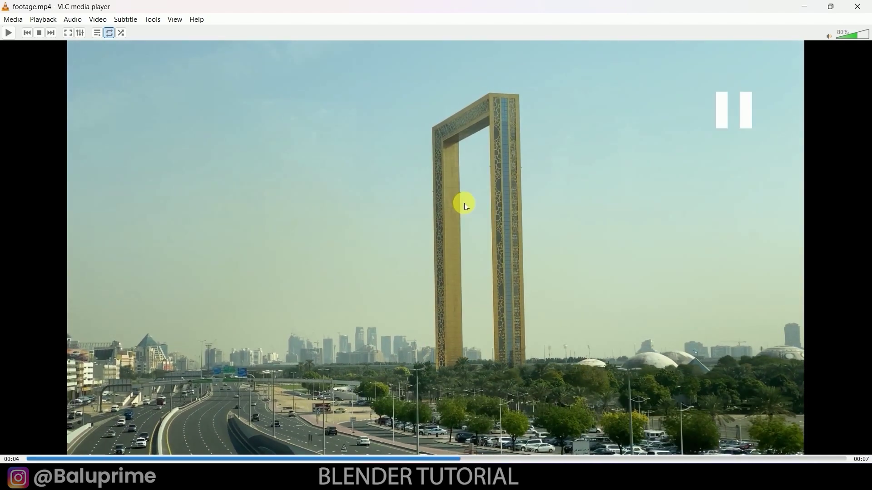
pyautogui.moveTo(454, 459); pyautogui.dragTo(9, 460)
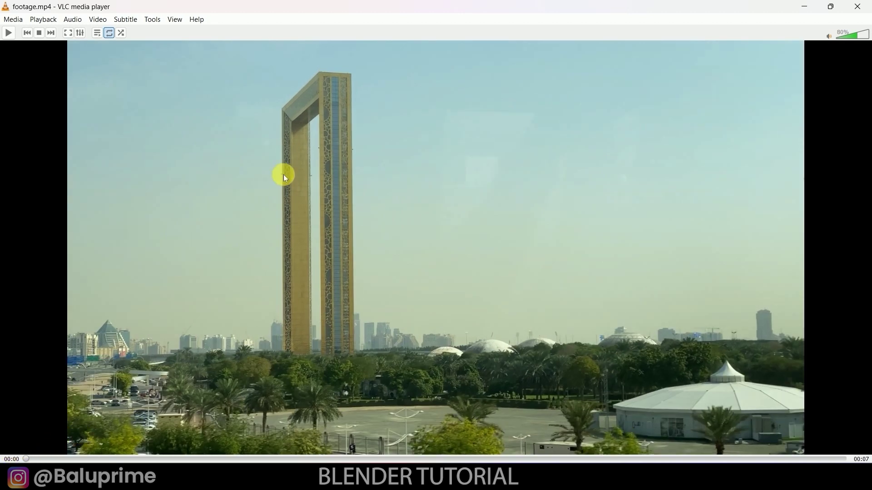
pyautogui.click(97, 20)
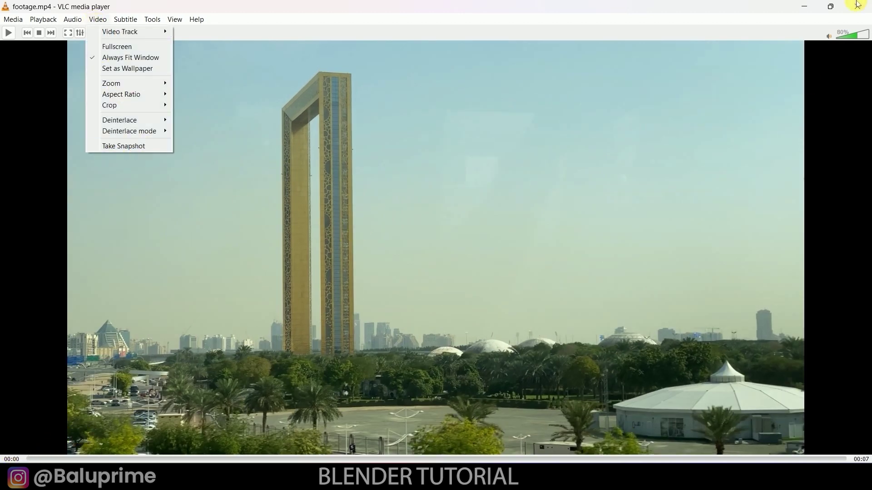
pyautogui.click(816, 6)
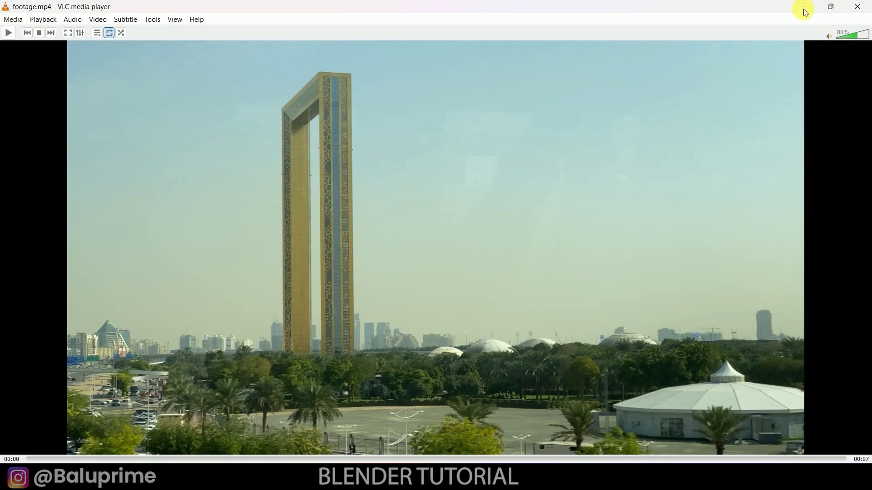
pyautogui.click(801, 12)
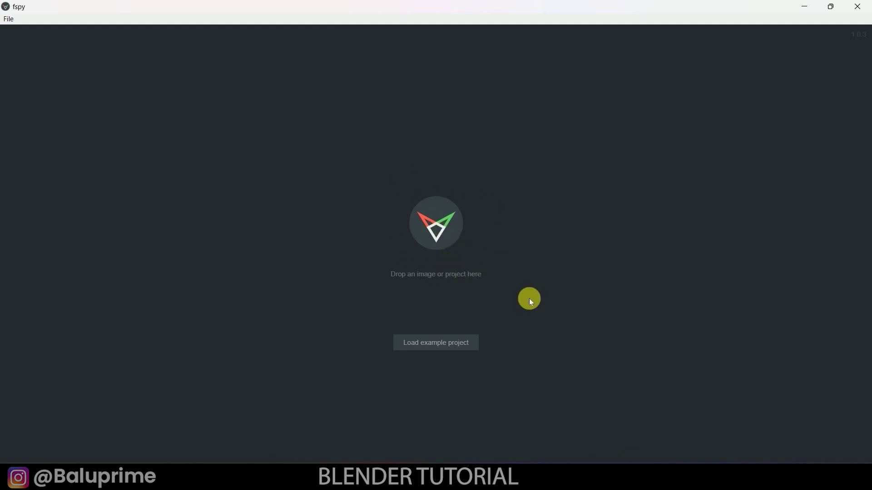
# Load the vlcsnap PNG snapshot from the DUbai frame folder into fSpy and minimize the folder window.
pyautogui.click(508, 461)
pyautogui.moveTo(560, 305); pyautogui.dragTo(318, 276)
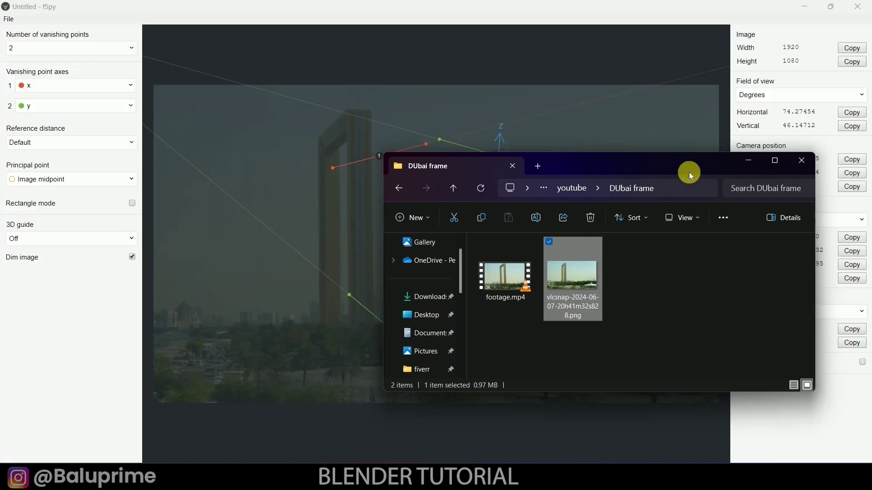
pyautogui.click(748, 161)
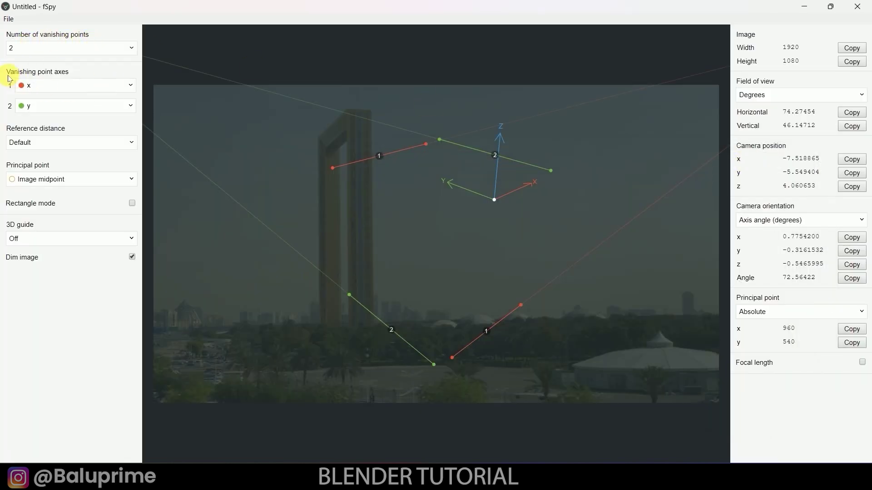
# Set the second vanishing point axis to z and align the upper x-axis line with the tower's slanted top edge.
pyautogui.click(116, 107)
pyautogui.click(50, 182)
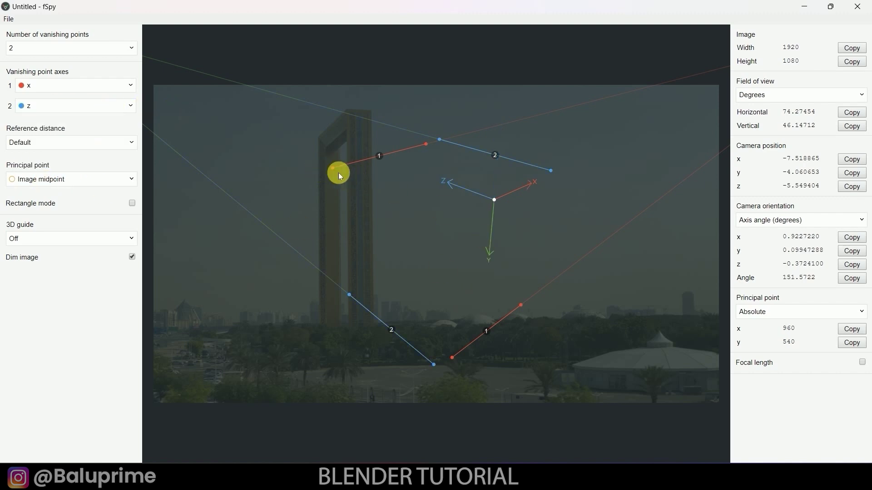
pyautogui.moveTo(334, 165); pyautogui.dragTo(319, 137)
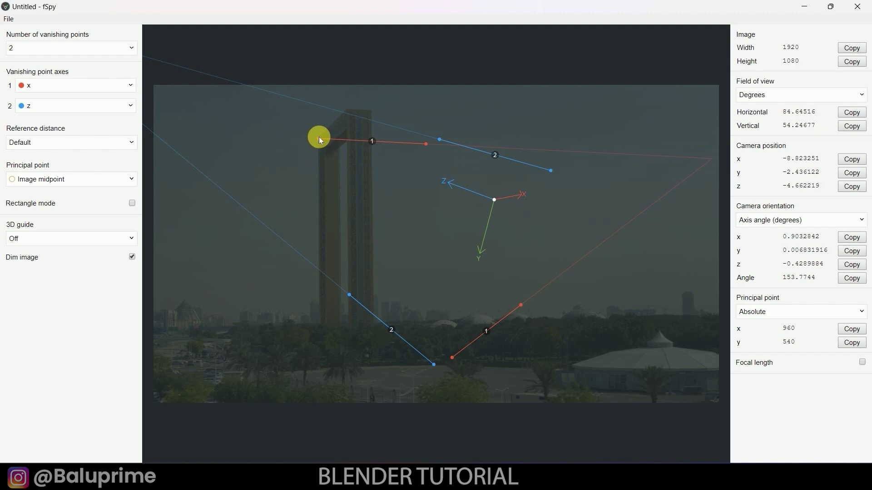
pyautogui.moveTo(319, 137); pyautogui.dragTo(314, 119)
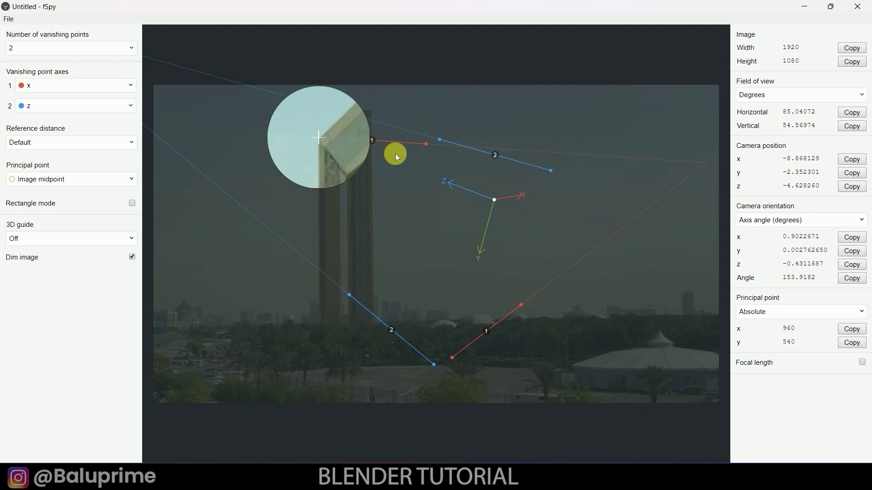
pyautogui.moveTo(426, 144); pyautogui.dragTo(282, 99)
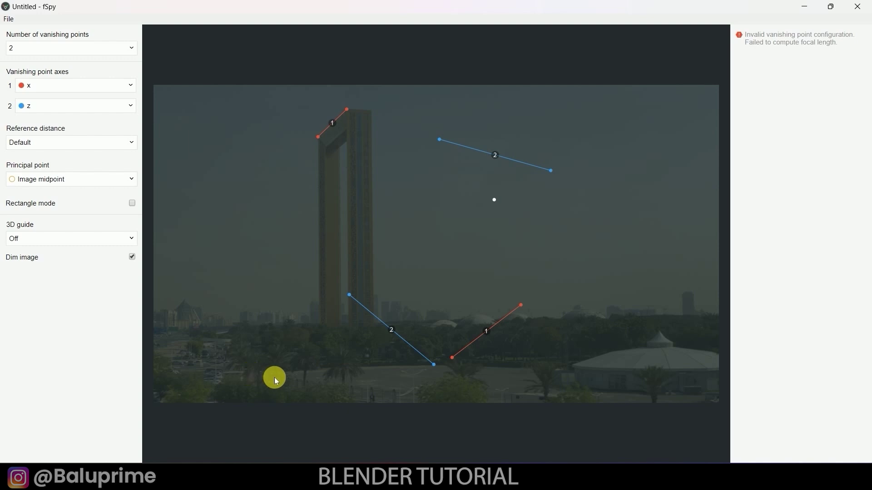
# Place the second x-axis line nearly horizontally across the open ground below the tower.
pyautogui.click(453, 359)
pyautogui.moveTo(452, 358); pyautogui.dragTo(266, 396)
pyautogui.moveTo(521, 306); pyautogui.dragTo(385, 391)
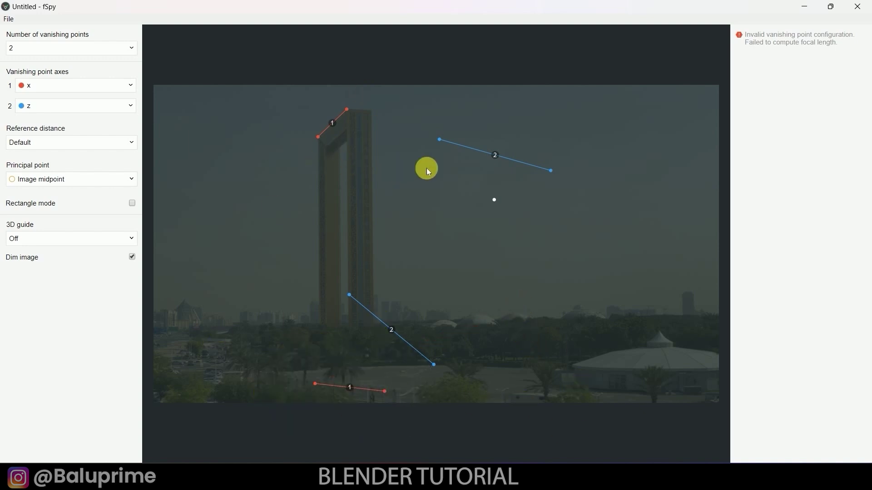
# Align the two z-axis lines with the tower's outer vertical edges, one on each side.
pyautogui.moveTo(350, 295); pyautogui.dragTo(322, 159)
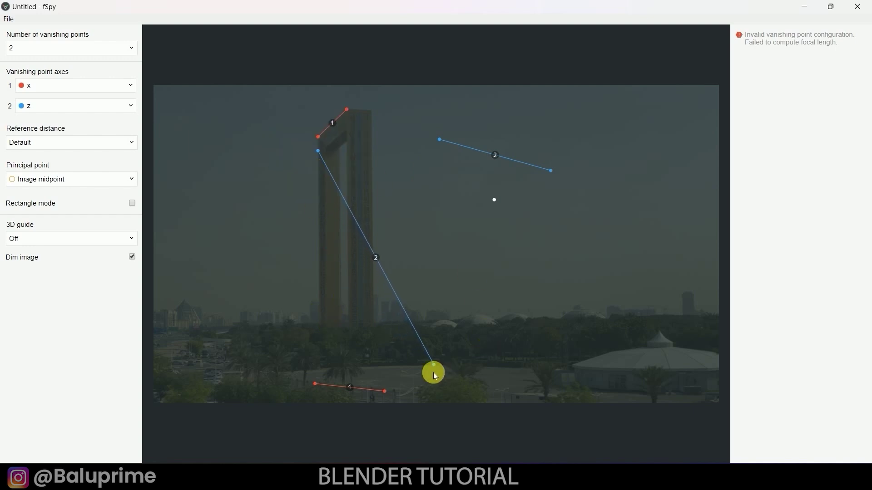
pyautogui.moveTo(435, 366); pyautogui.dragTo(300, 338)
pyautogui.moveTo(550, 171); pyautogui.dragTo(386, 279)
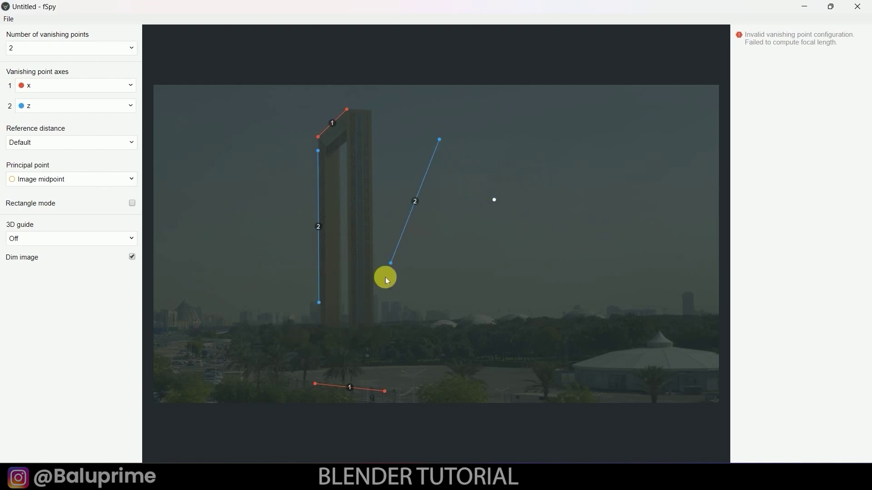
pyautogui.moveTo(372, 318); pyautogui.dragTo(364, 317)
pyautogui.moveTo(440, 138); pyautogui.dragTo(453, 154)
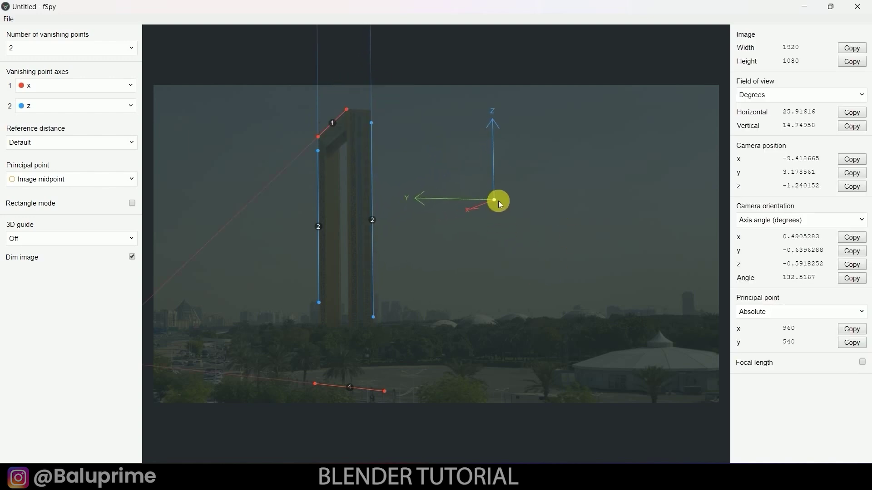
# Place the origin near the tower's base and show the xy grid floor as the 3D guide.
pyautogui.moveTo(489, 216); pyautogui.dragTo(346, 257)
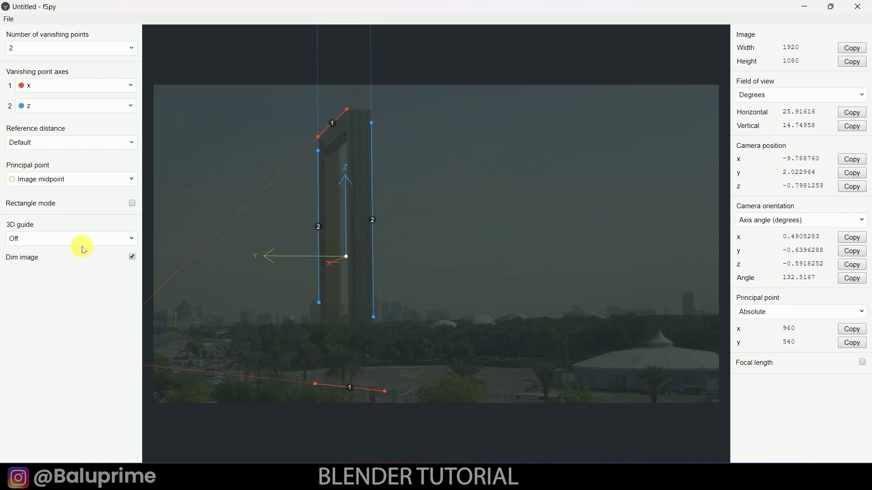
pyautogui.click(36, 238)
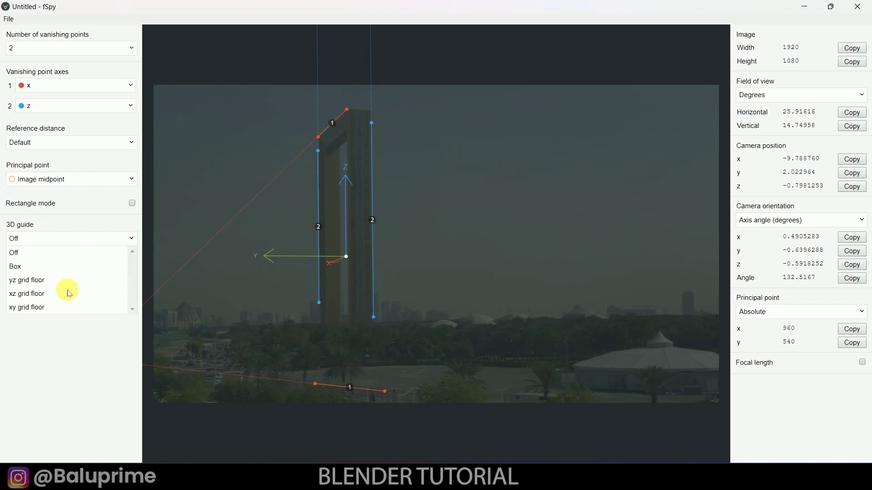
pyautogui.click(29, 312)
pyautogui.moveTo(346, 257); pyautogui.dragTo(344, 297)
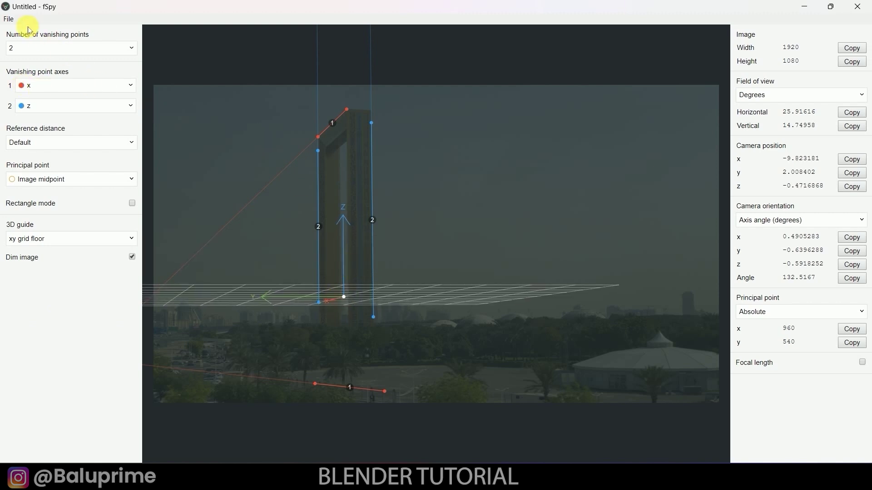
# Save the camera-matching project as 1122 in the Downloads folder.
pyautogui.click(10, 19)
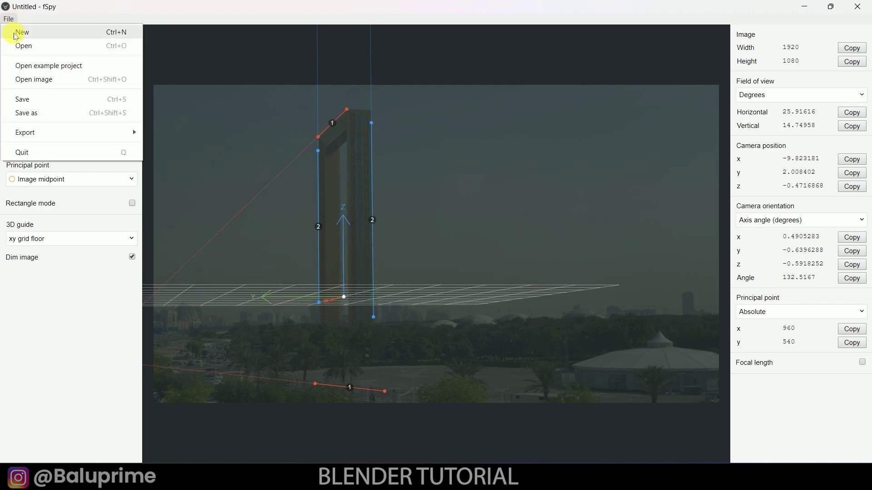
pyautogui.click(23, 100)
pyautogui.write('1')
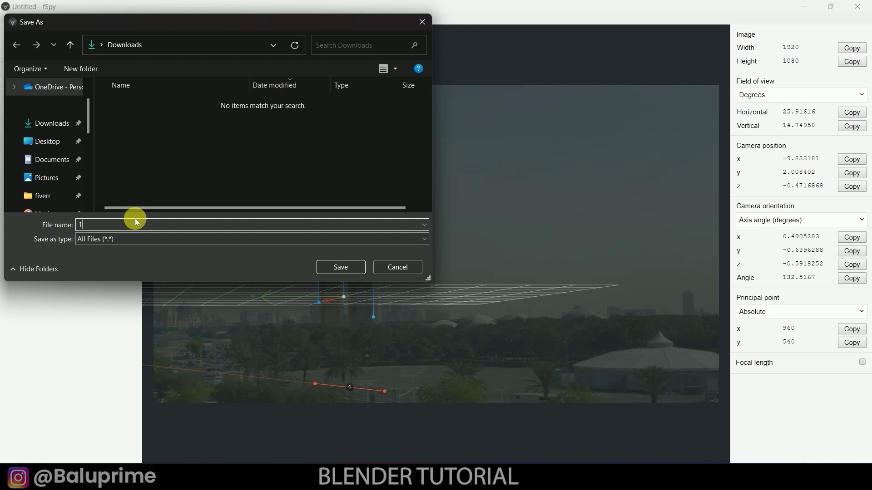
pyautogui.write('122')
pyautogui.press('Return')
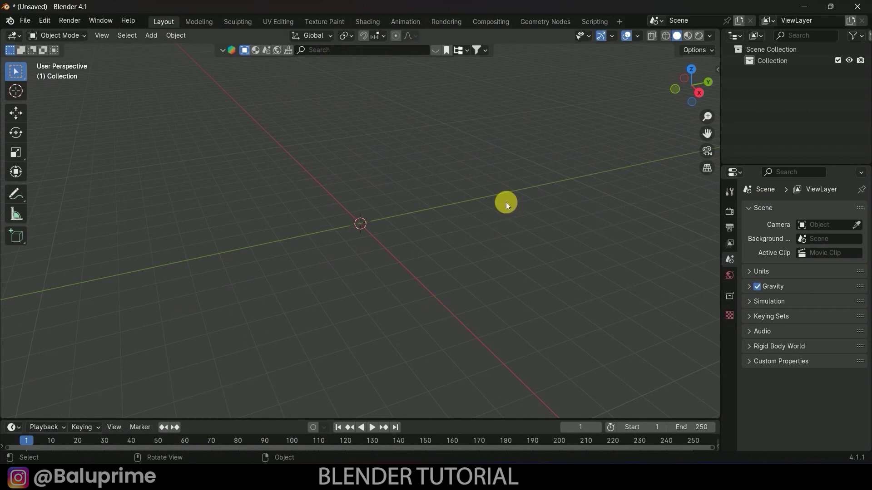
# Switch to Blender and import the fSpy project 1122.fspy from the Downloads folder.
pyautogui.click(31, 20)
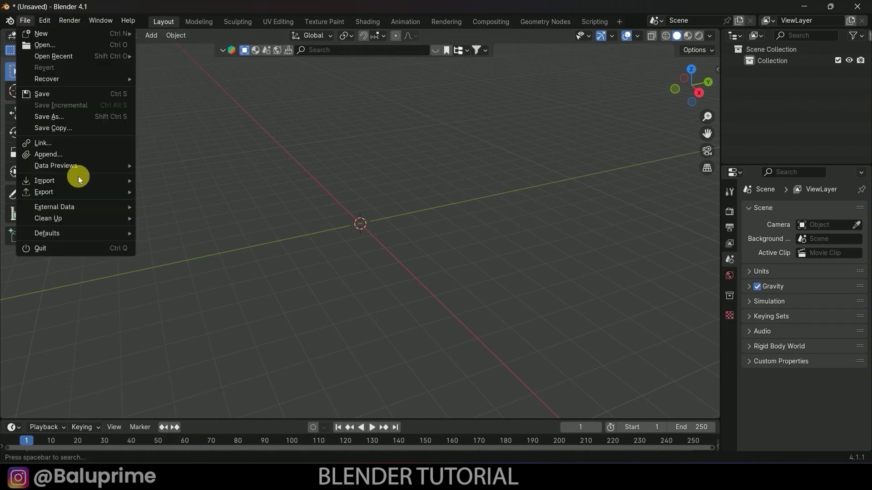
pyautogui.moveTo(75, 179)
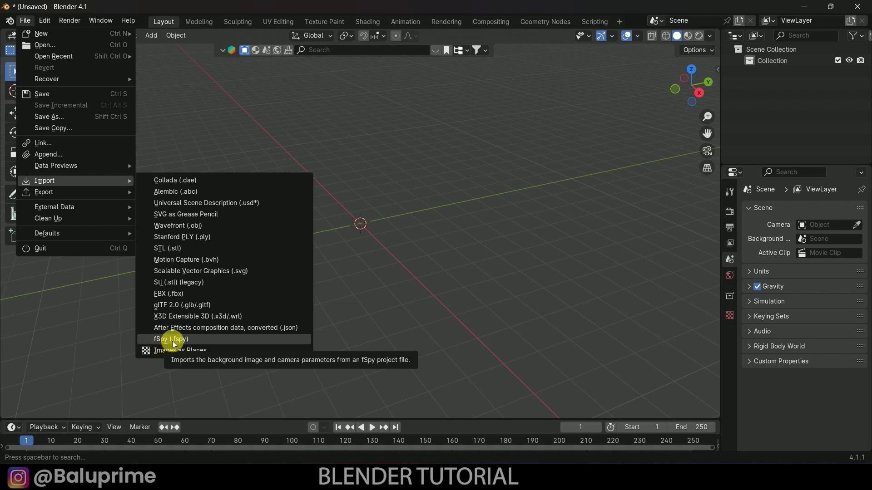
pyautogui.click(173, 340)
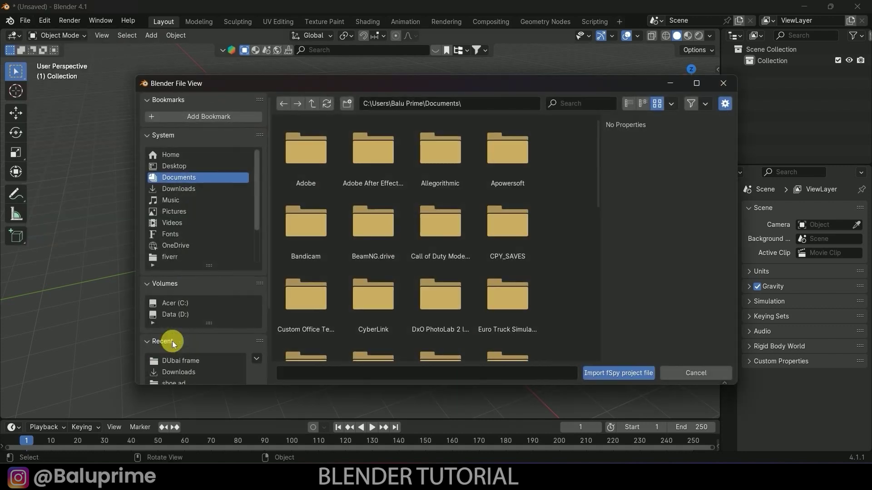
pyautogui.click(169, 188)
pyautogui.click(314, 152)
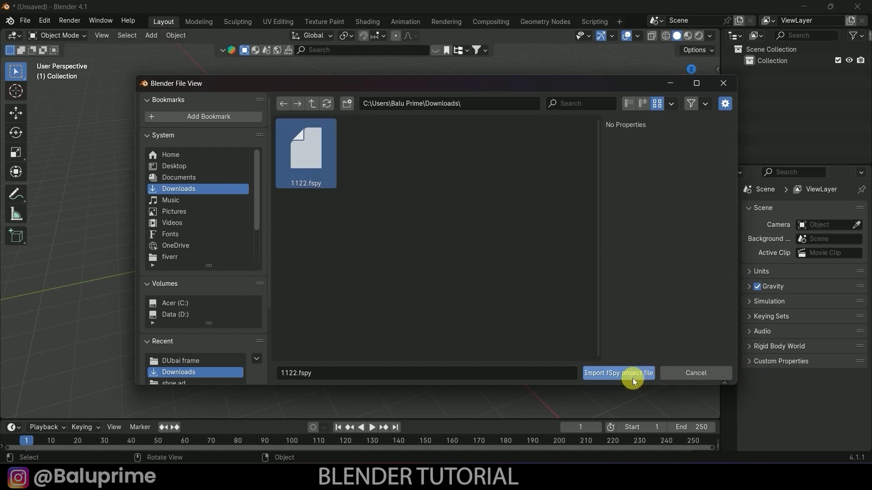
pyautogui.click(610, 374)
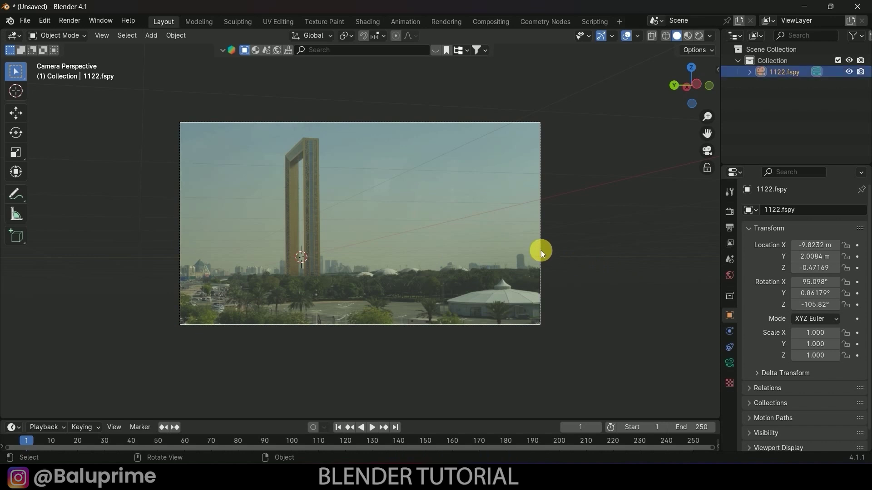
# Change the camera's background source to Movie Clip and load footage.mp4 from the DUbai frame folder.
pyautogui.click(730, 363)
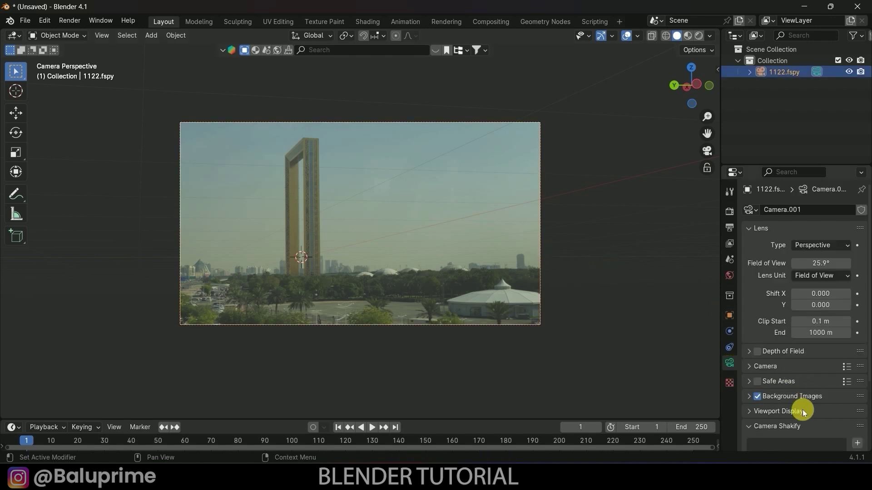
pyautogui.click(748, 398)
pyautogui.scroll(-10, 746, 396)
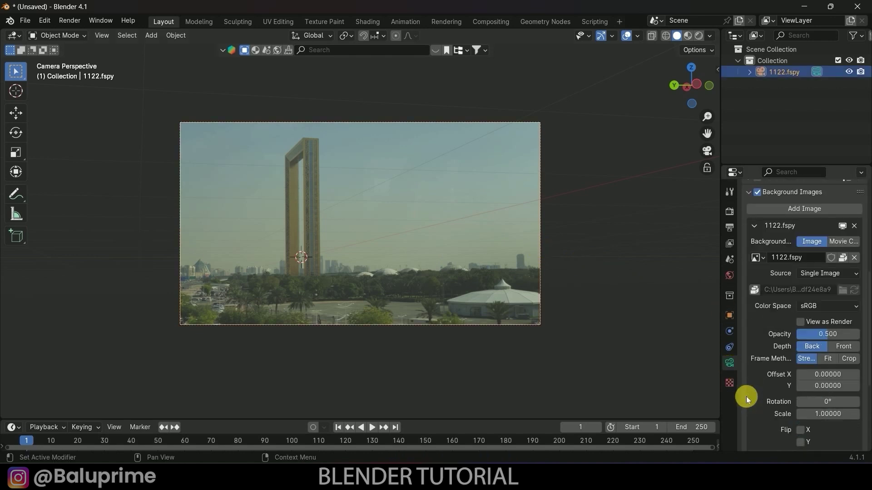
pyautogui.scroll(3, 770, 345)
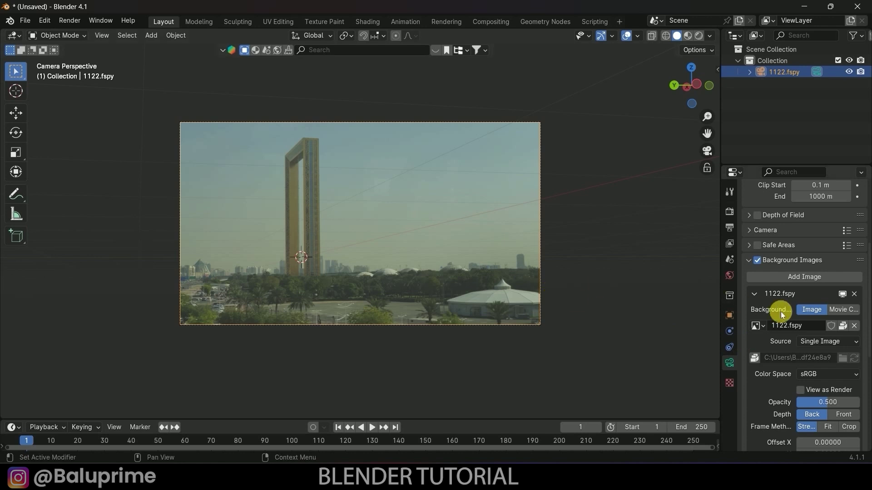
pyautogui.click(839, 310)
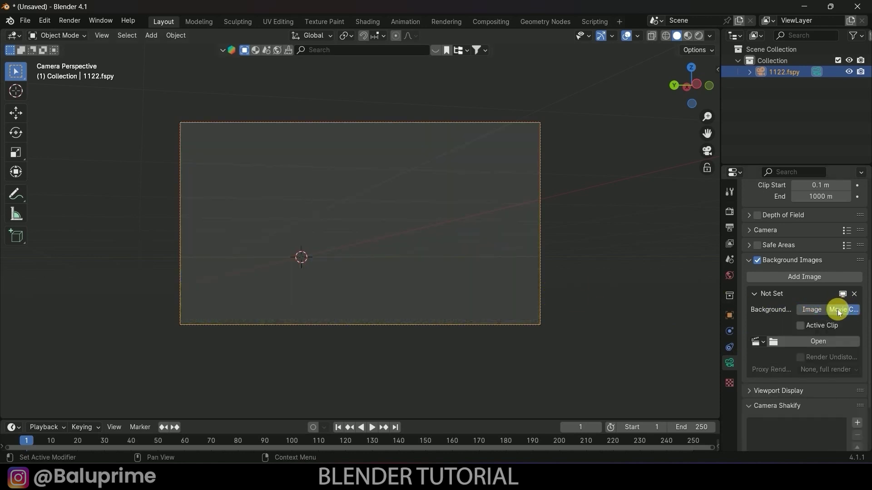
pyautogui.click(812, 341)
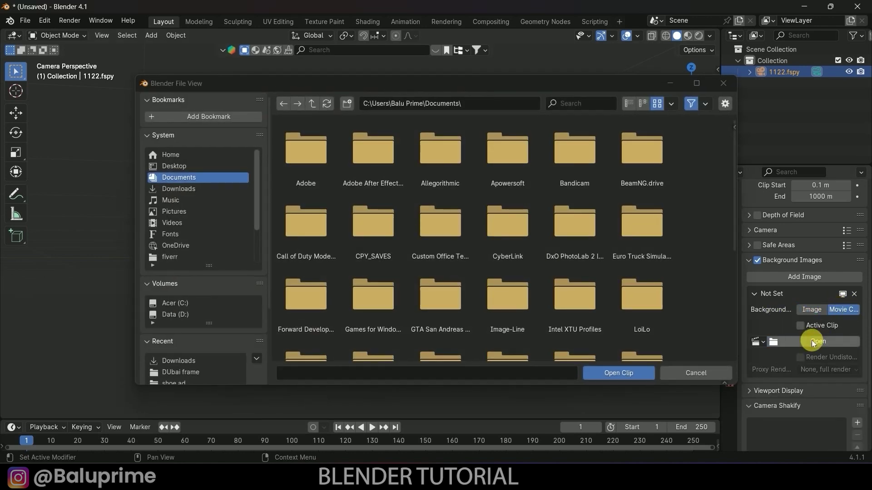
pyautogui.click(214, 374)
pyautogui.click(300, 167)
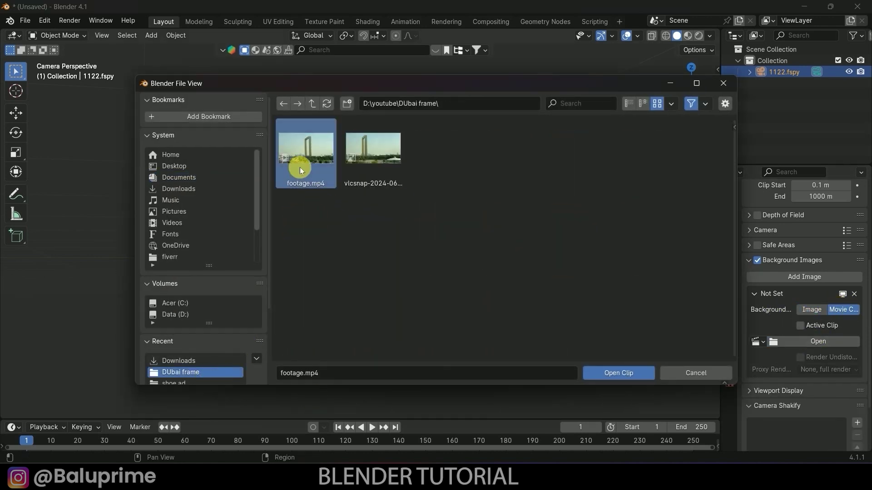
pyautogui.click(612, 374)
# Set the opacity of the camera's background clip to 1.000.
pyautogui.scroll(-4, 767, 382)
pyautogui.moveTo(813, 364); pyautogui.dragTo(858, 364)
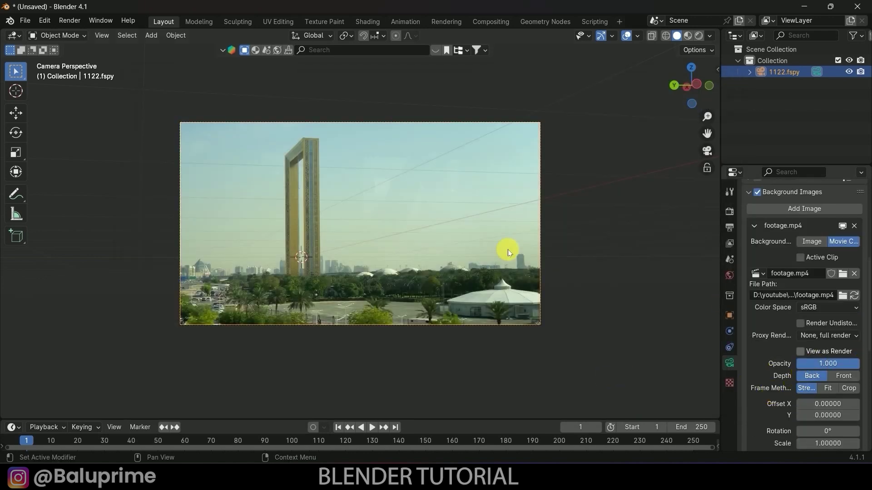
pyautogui.scroll(1, 374, 275)
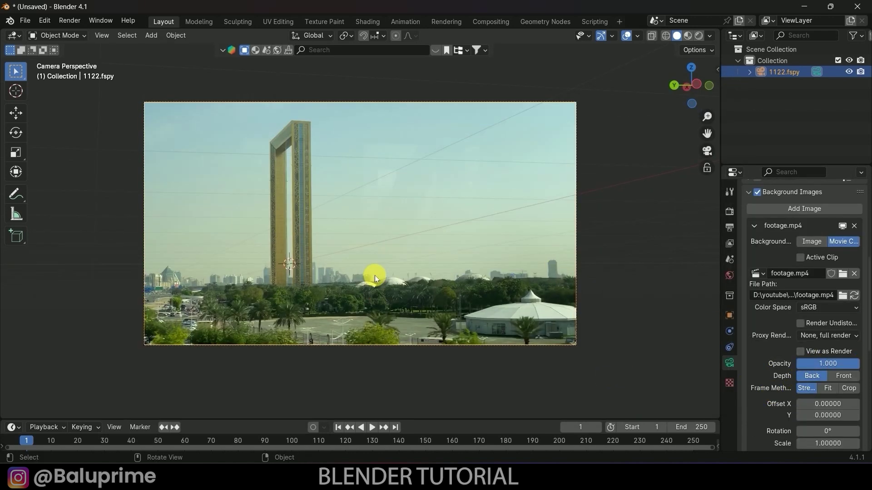
pyautogui.scroll(1, 375, 276)
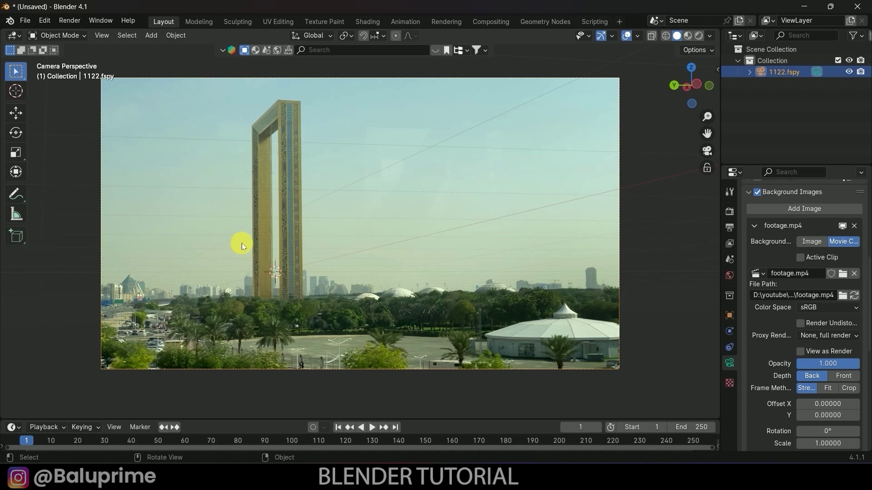
# Add a cube mesh at the frame's base and scale it down uniformly to about 0.17.
pyautogui.click(151, 35)
pyautogui.moveTo(154, 48)
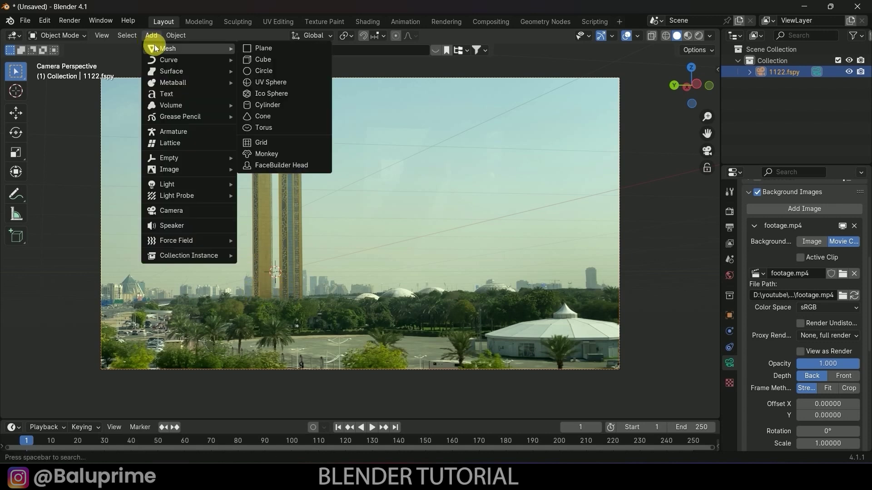
pyautogui.click(266, 61)
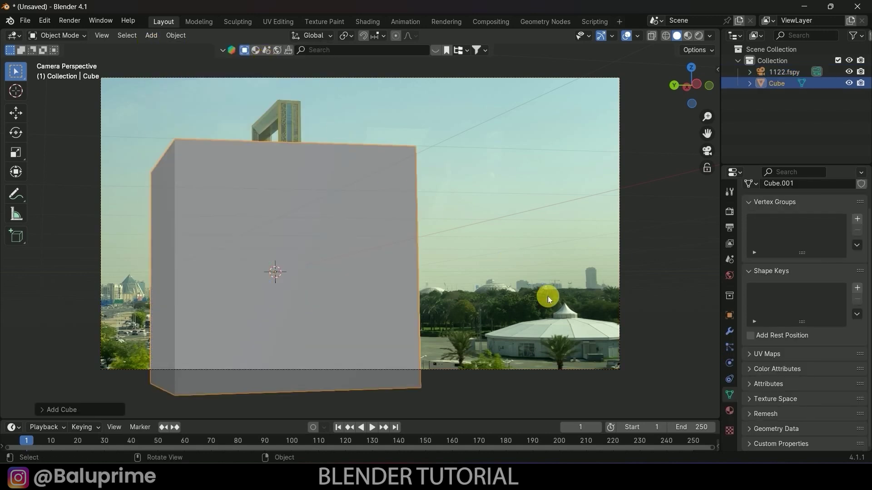
pyautogui.press('s')
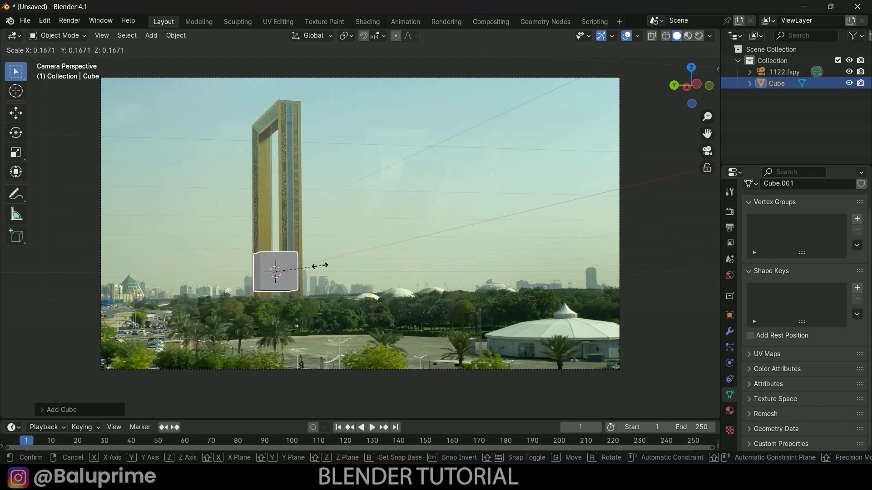
pyautogui.click(314, 276)
# Move the cube along Z and Y onto the base of the frame's left leg and scale it down to the leg's width.
pyautogui.scroll(6, 317, 294)
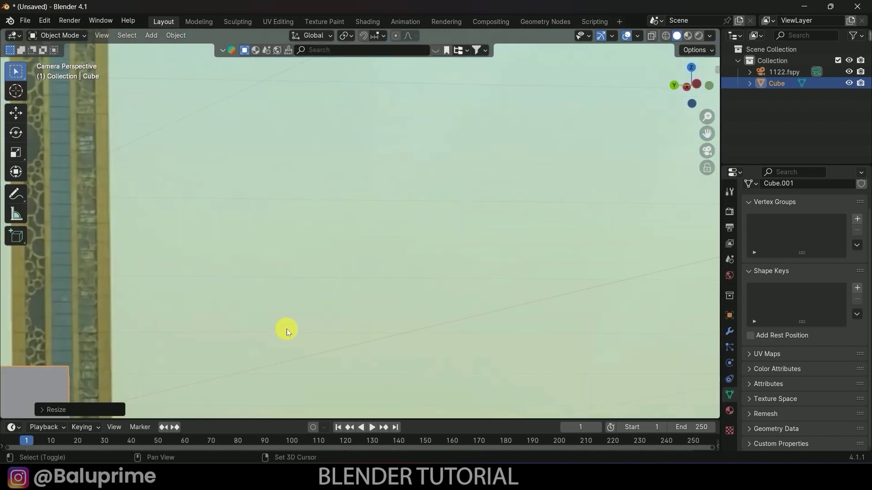
pyautogui.scroll(-3, 582, 170)
pyautogui.keyDown('shift'); pyautogui.moveTo(465, 241); pyautogui.dragTo(401, 261, button='middle'); pyautogui.keyUp('shift')
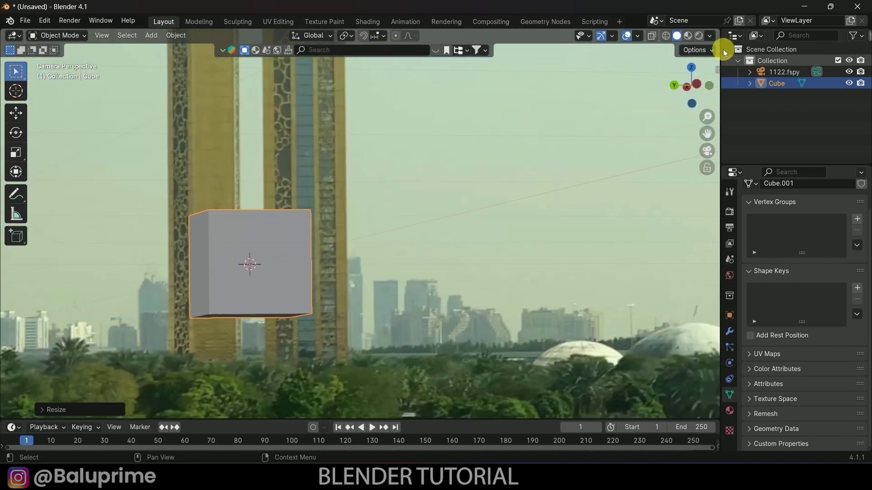
pyautogui.click(16, 113)
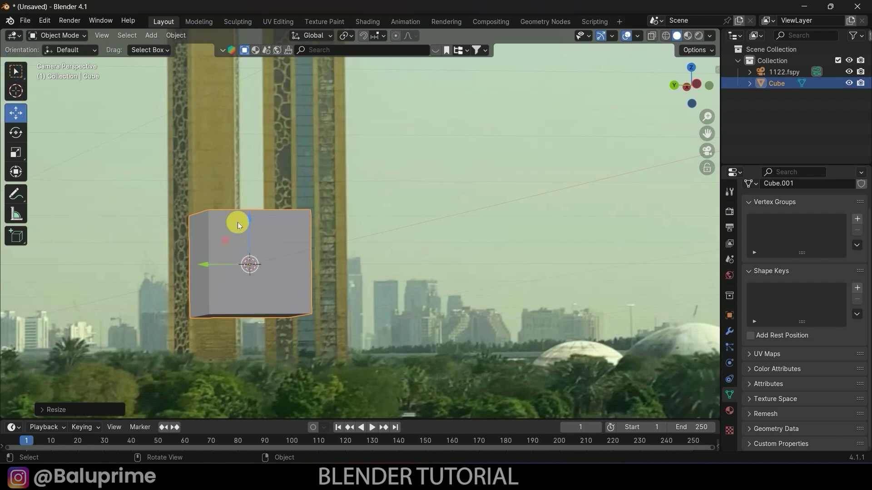
pyautogui.moveTo(249, 218); pyautogui.dragTo(249, 278)
pyautogui.moveTo(211, 322); pyautogui.dragTo(173, 322)
pyautogui.press('s')
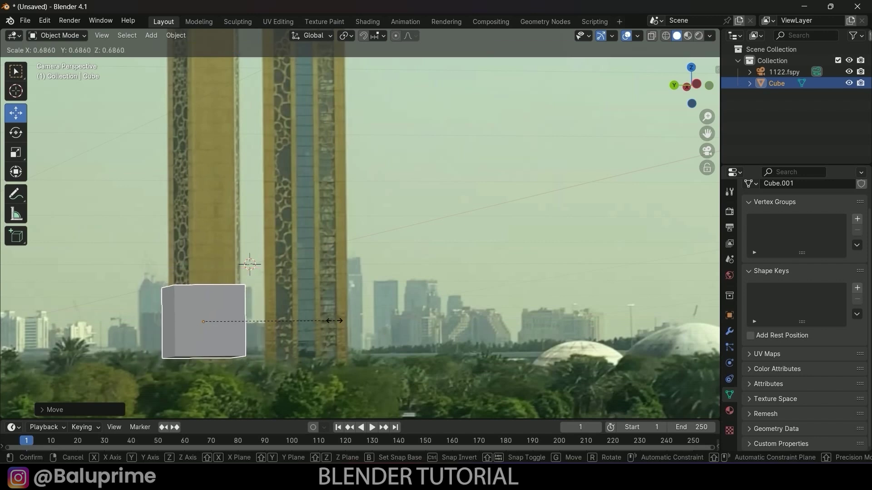
pyautogui.click(238, 268)
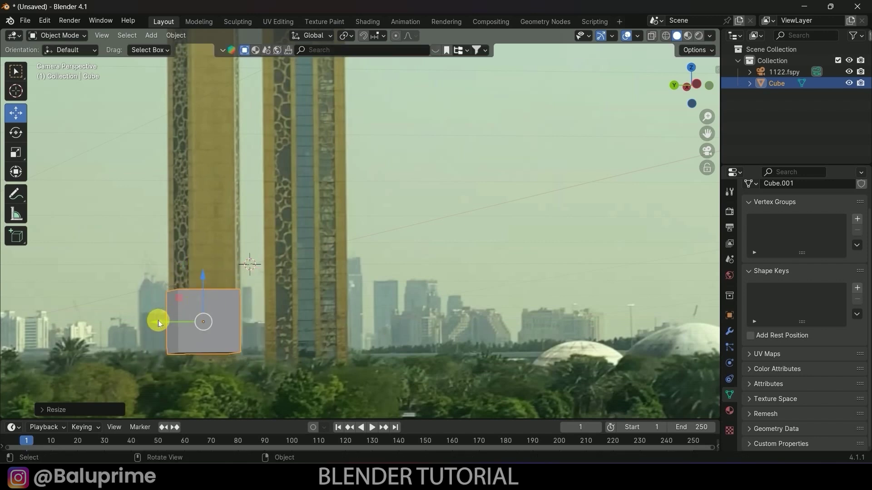
pyautogui.moveTo(158, 322); pyautogui.dragTo(167, 325)
# Enable X-ray and, in Edit Mode, move the cube's near-left vertical edge along Y to match the left leg's corner in the footage.
pyautogui.scroll(1, 298, 314)
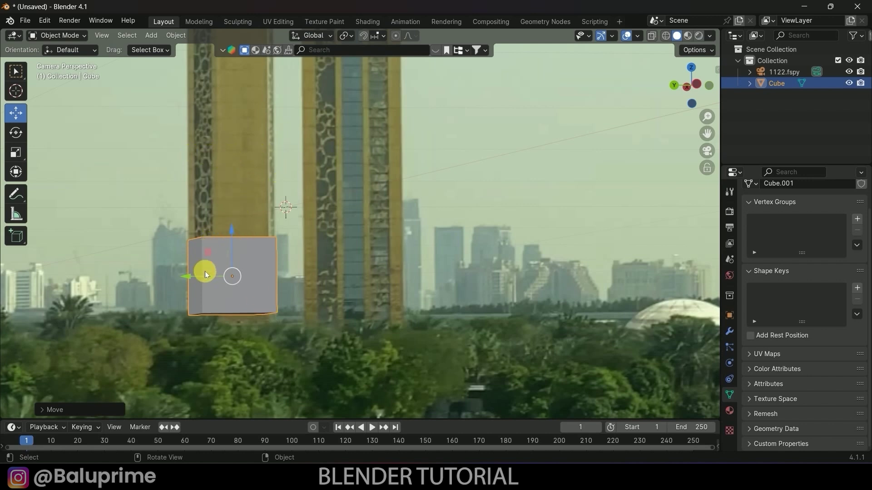
pyautogui.click(651, 39)
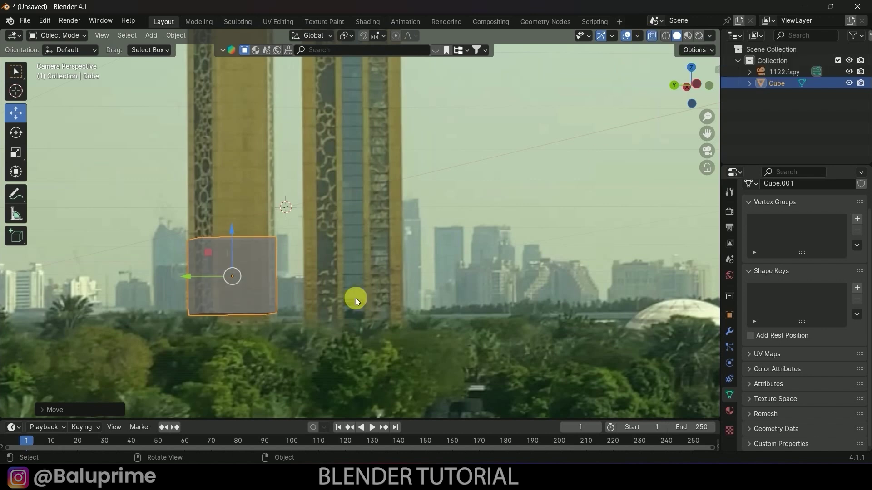
pyautogui.scroll(1, 356, 298)
pyautogui.press('Tab')
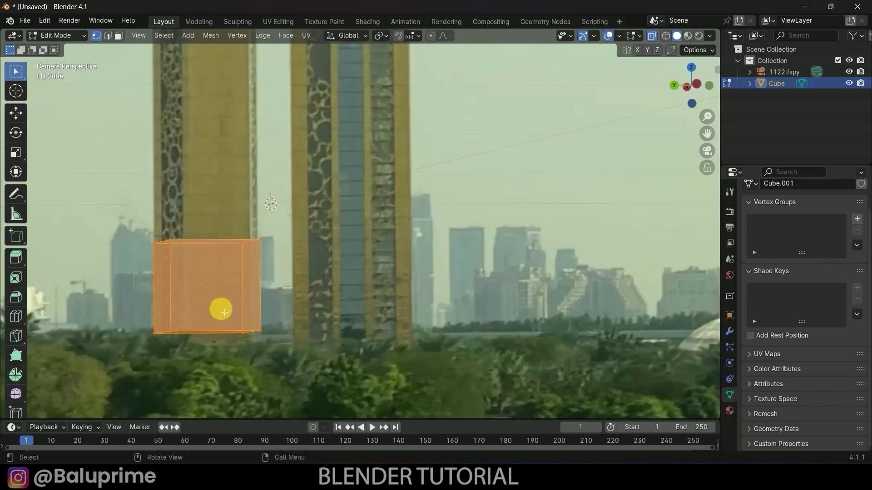
pyautogui.click(108, 37)
pyautogui.click(180, 309)
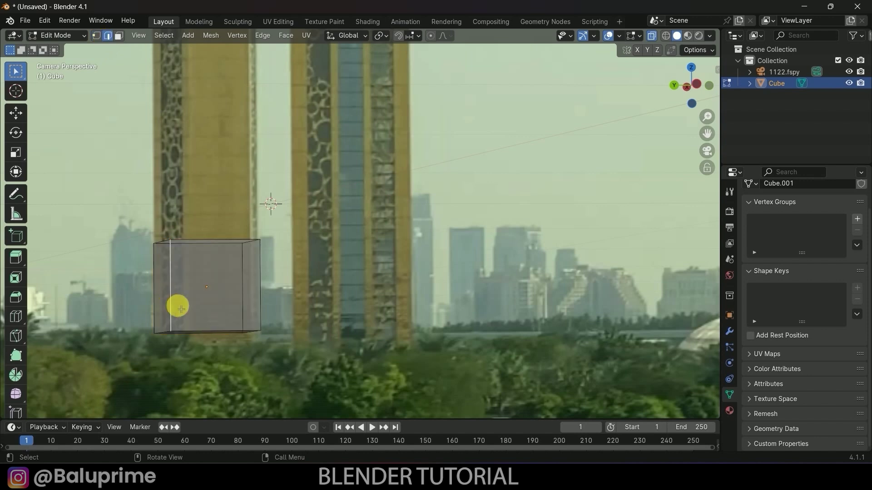
pyautogui.click(15, 113)
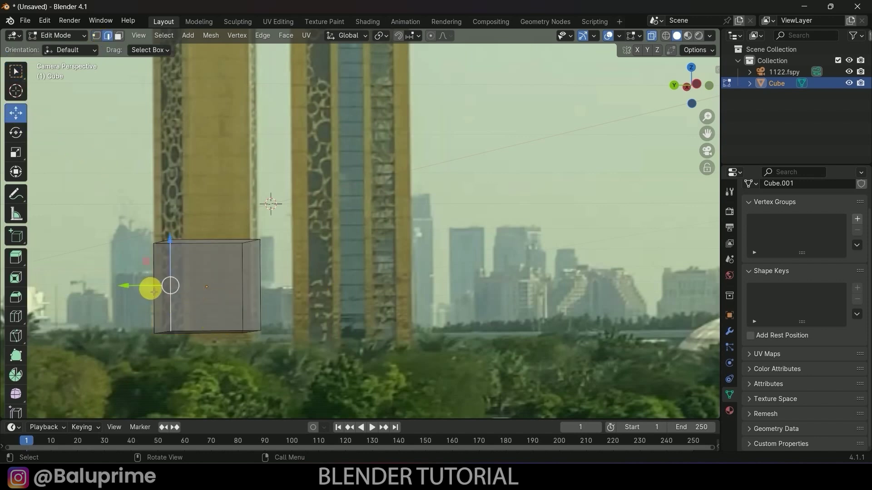
pyautogui.moveTo(155, 292); pyautogui.dragTo(156, 289)
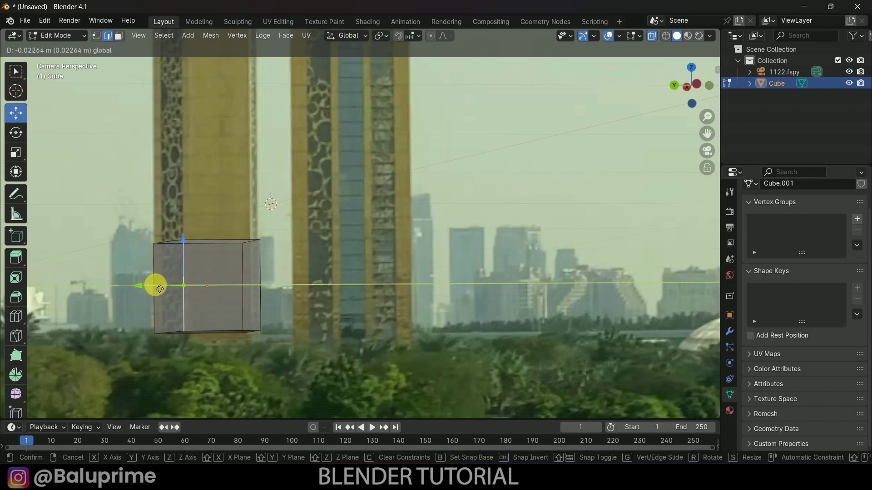
pyautogui.moveTo(161, 289); pyautogui.dragTo(165, 289)
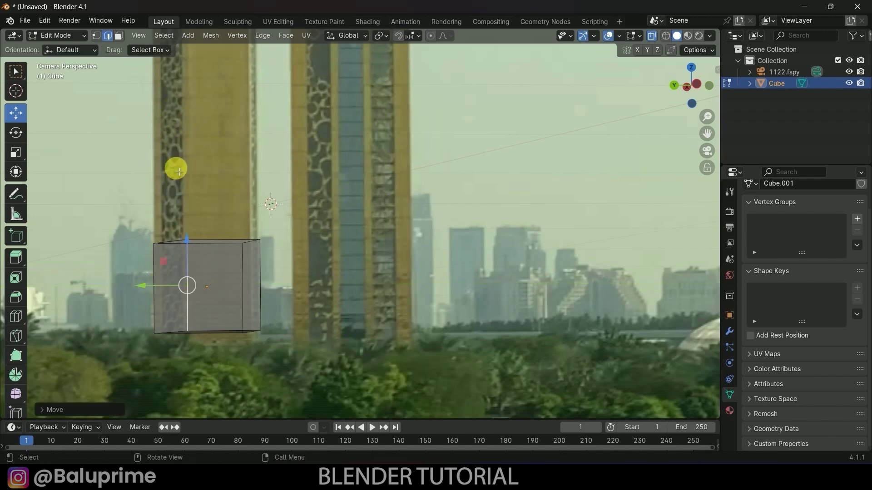
pyautogui.moveTo(147, 290); pyautogui.dragTo(150, 291)
# Align the cube's right-hand vertical edges with the left leg's corners along Y, then disable X-ray and return to the camera view.
pyautogui.moveTo(265, 281); pyautogui.dragTo(215, 293)
pyautogui.click(242, 253)
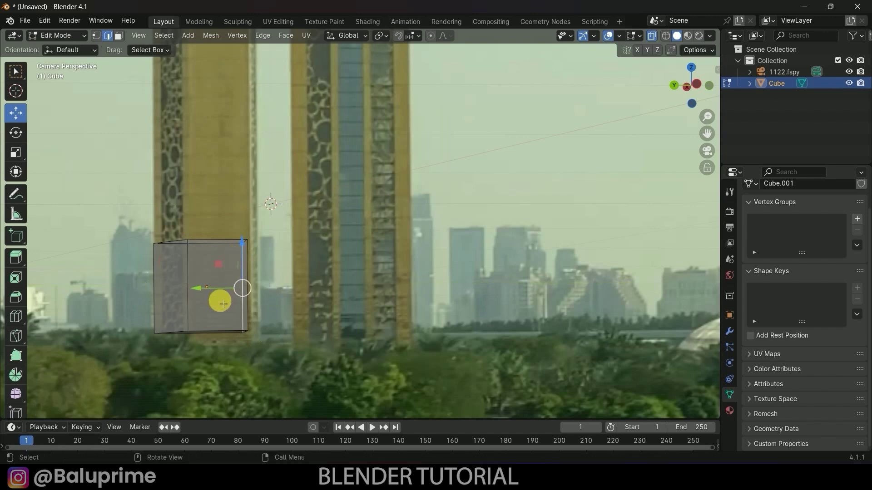
pyautogui.moveTo(201, 292); pyautogui.dragTo(223, 295)
pyautogui.moveTo(505, 200); pyautogui.dragTo(457, 218, button='middle')
pyautogui.scroll(5, 416, 220)
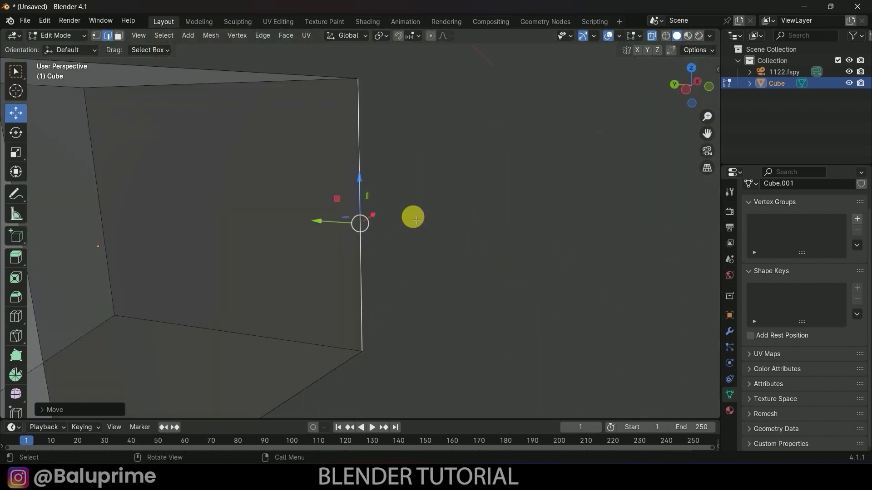
pyautogui.scroll(-5, 416, 220)
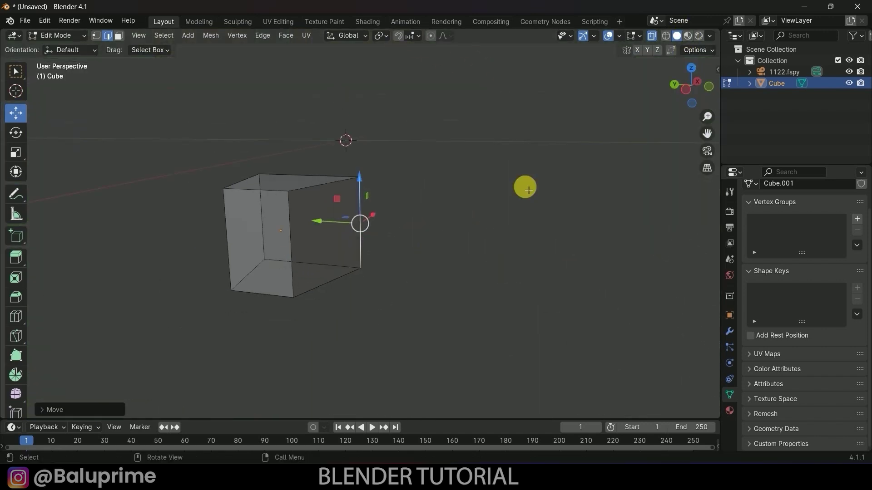
pyautogui.click(651, 37)
pyautogui.moveTo(403, 270); pyautogui.dragTo(436, 301, button='middle')
pyautogui.press('KP_0')
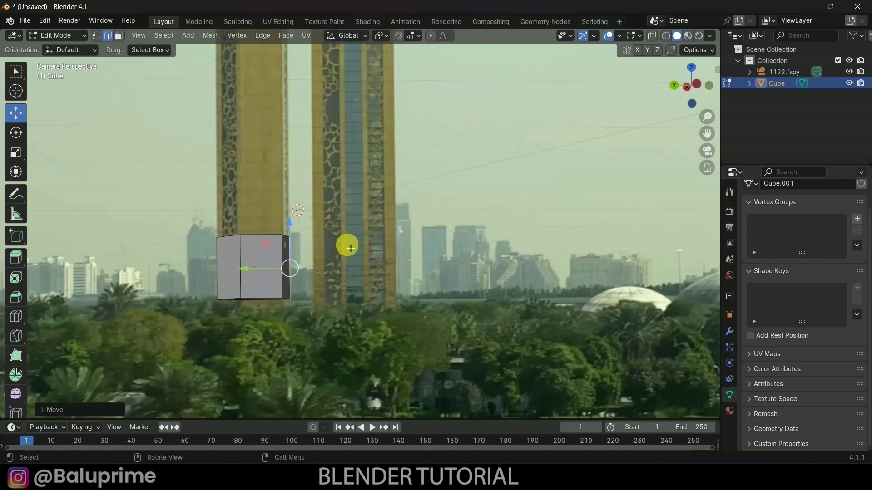
# Select the cube's top face and raise it along Z to just below the frame's crossbar, forming the left leg.
pyautogui.click(119, 36)
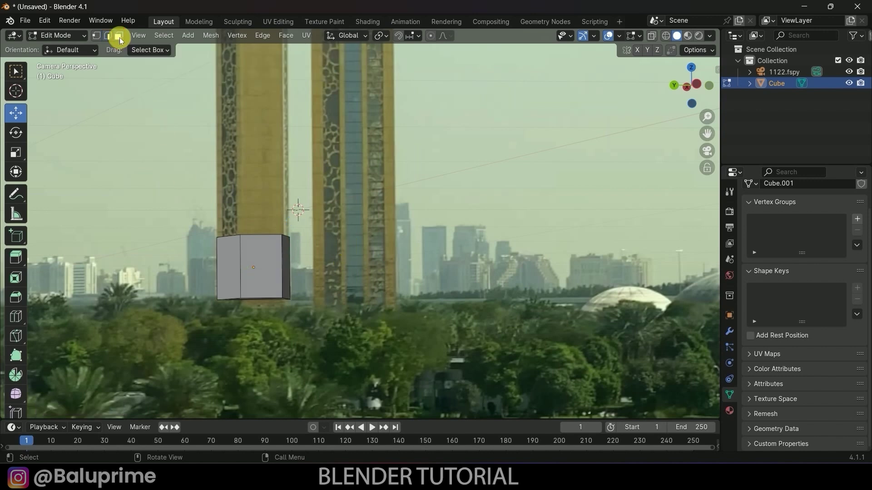
pyautogui.press('KP_Decimal')
pyautogui.scroll(-3, 326, 273)
pyautogui.moveTo(339, 268); pyautogui.dragTo(352, 294, button='middle')
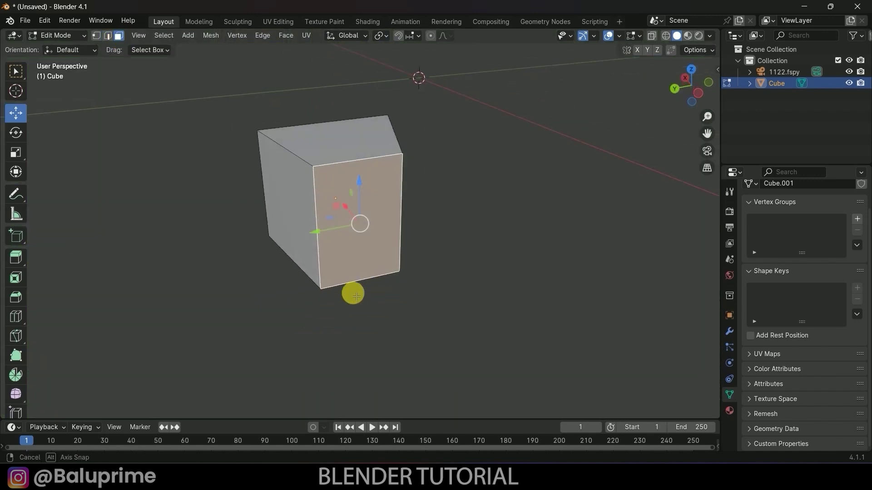
pyautogui.click(360, 151)
pyautogui.scroll(-5, 490, 167)
pyautogui.press('KP_0')
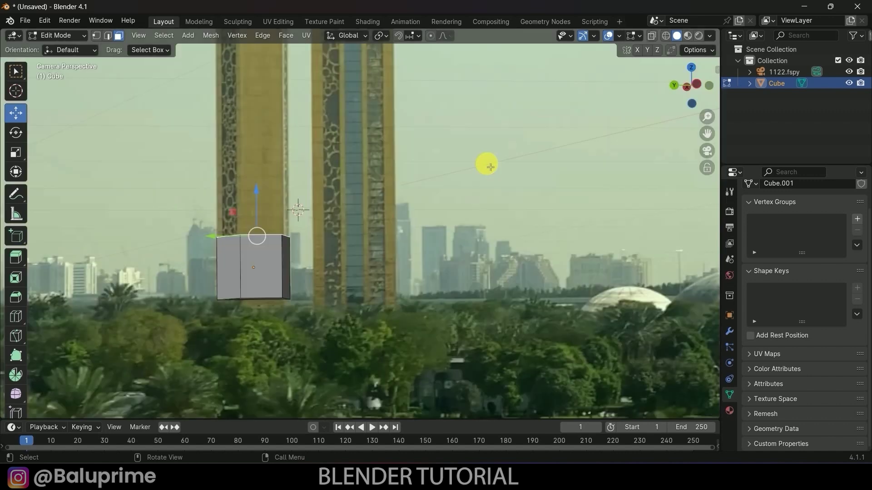
pyautogui.scroll(-4, 491, 167)
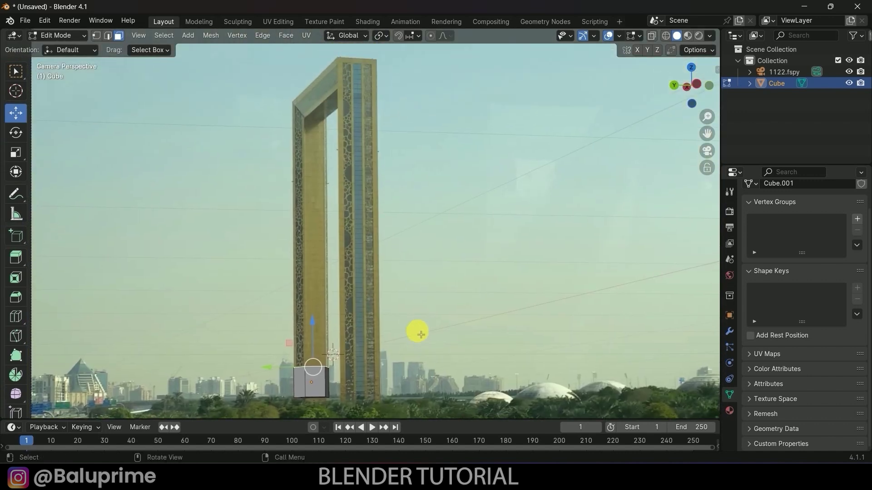
pyautogui.moveTo(314, 330); pyautogui.dragTo(340, 107)
# Enable X-ray and raise the leg's outer top edge along Z to the frame's upper-left corner, giving the top a mitred slope.
pyautogui.scroll(5, 339, 107)
pyautogui.keyDown('shift'); pyautogui.moveTo(354, 127); pyautogui.dragTo(405, 366, button='middle'); pyautogui.keyUp('shift')
pyautogui.scroll(2, 417, 330)
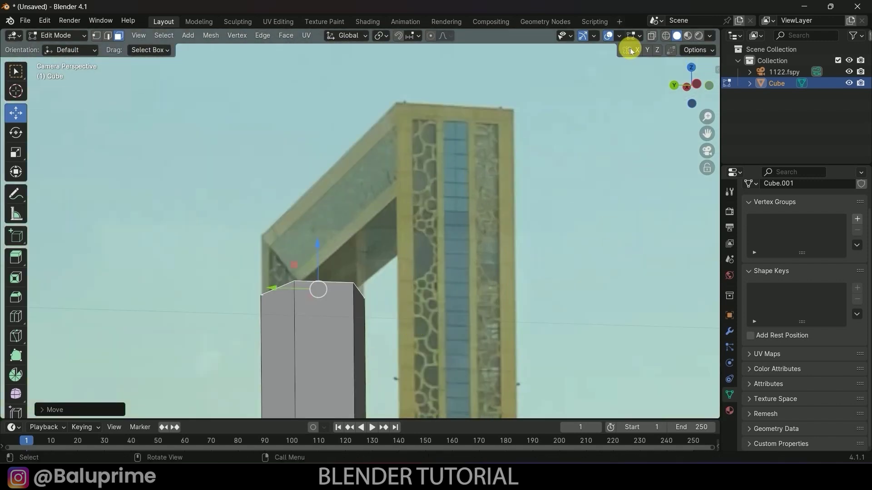
pyautogui.click(652, 38)
pyautogui.scroll(3, 393, 292)
pyautogui.keyDown('shift'); pyautogui.moveTo(360, 381); pyautogui.dragTo(375, 208, button='middle'); pyautogui.keyUp('shift')
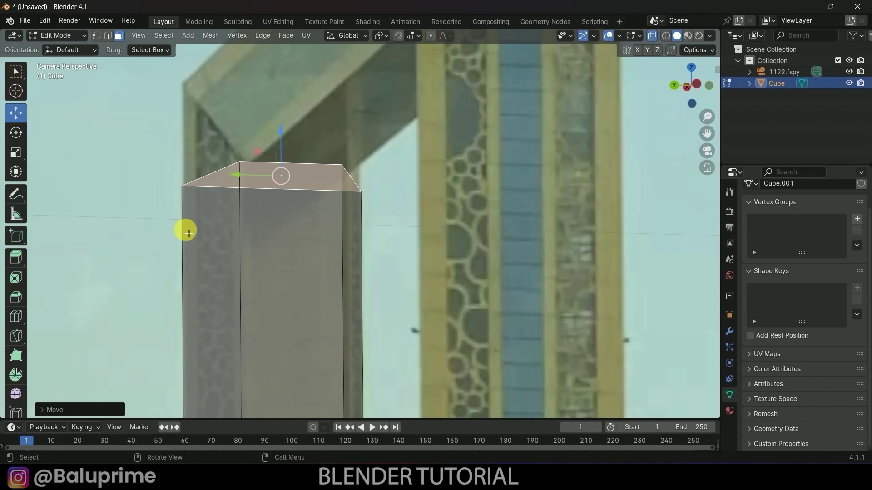
pyautogui.press('KP_0')
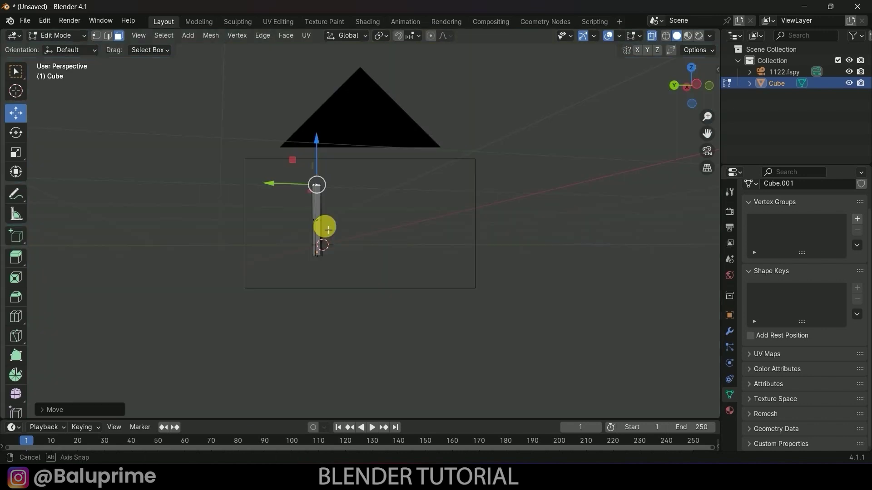
pyautogui.press('KP_Decimal')
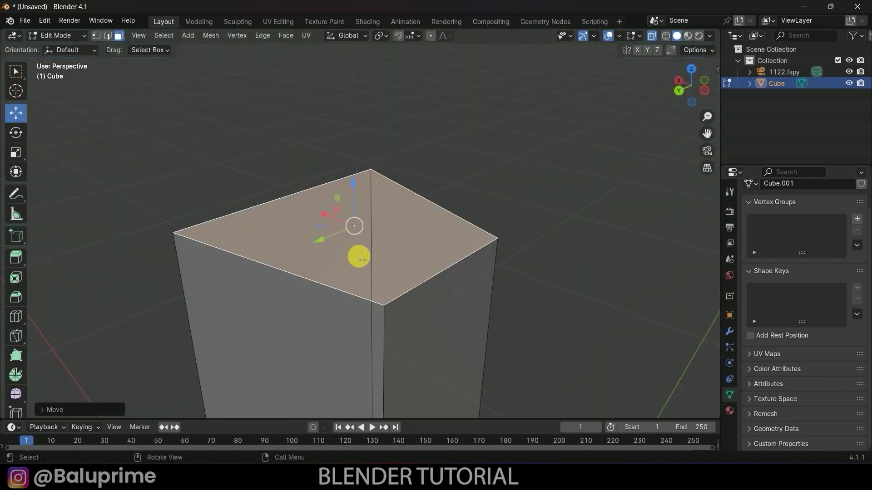
pyautogui.hotkey('alt', 'a')
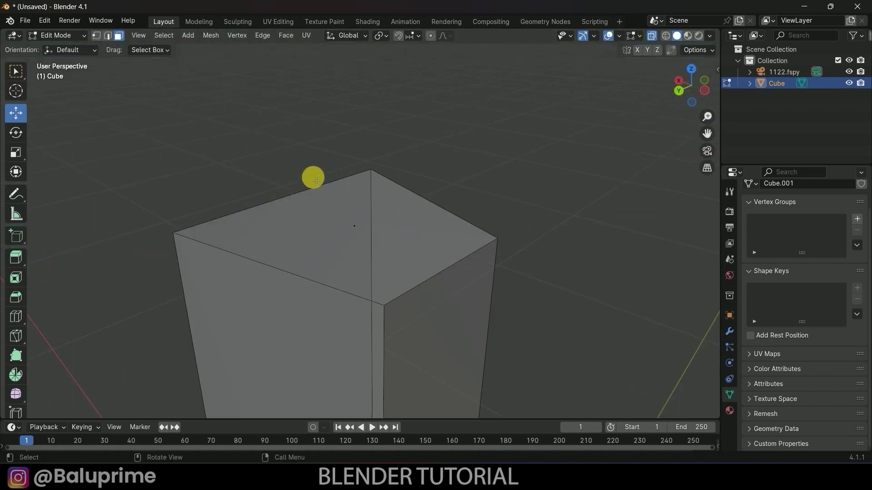
pyautogui.click(108, 36)
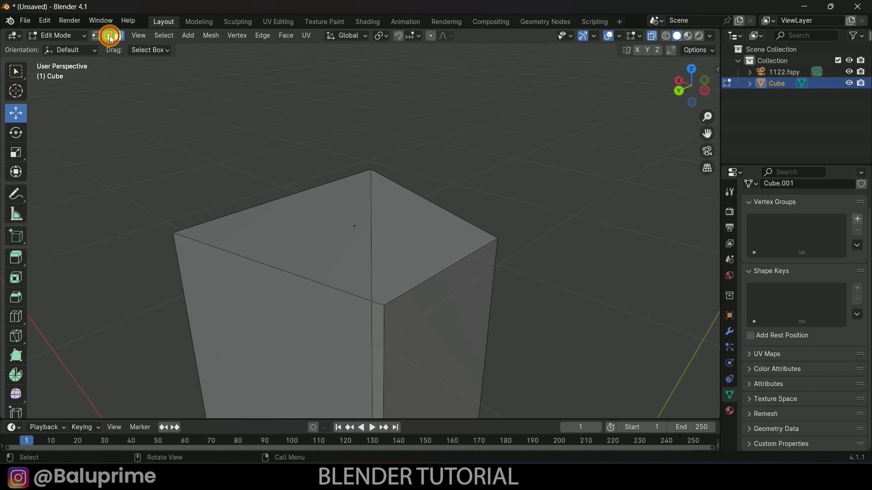
pyautogui.click(293, 196)
pyautogui.press('KP_0')
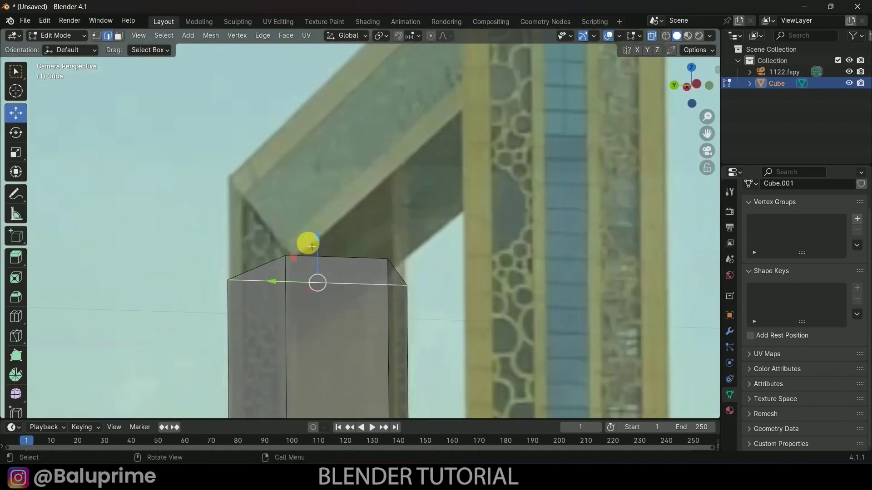
pyautogui.moveTo(309, 239); pyautogui.dragTo(323, 141)
# Select the leg's sloped top face and extrude it along global X to start the frame's crossbar.
pyautogui.scroll(-4, 372, 257)
pyautogui.moveTo(378, 274); pyautogui.dragTo(210, 89, button='middle')
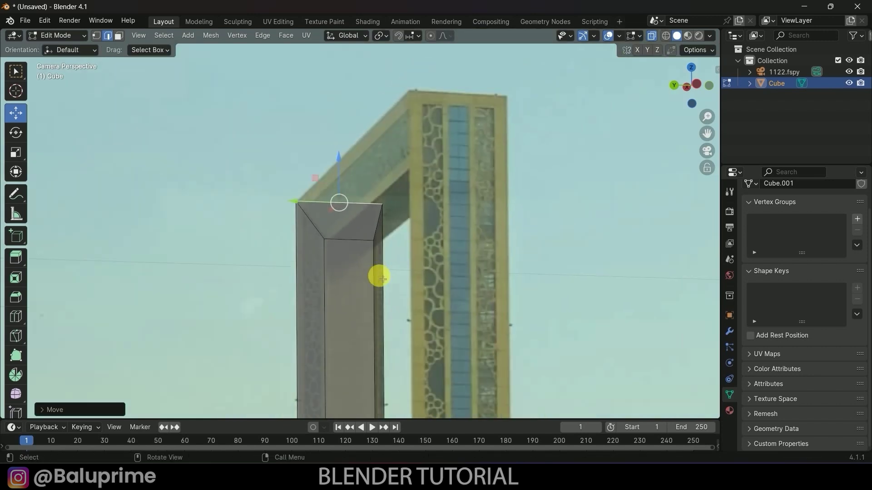
pyautogui.press('KP_Decimal')
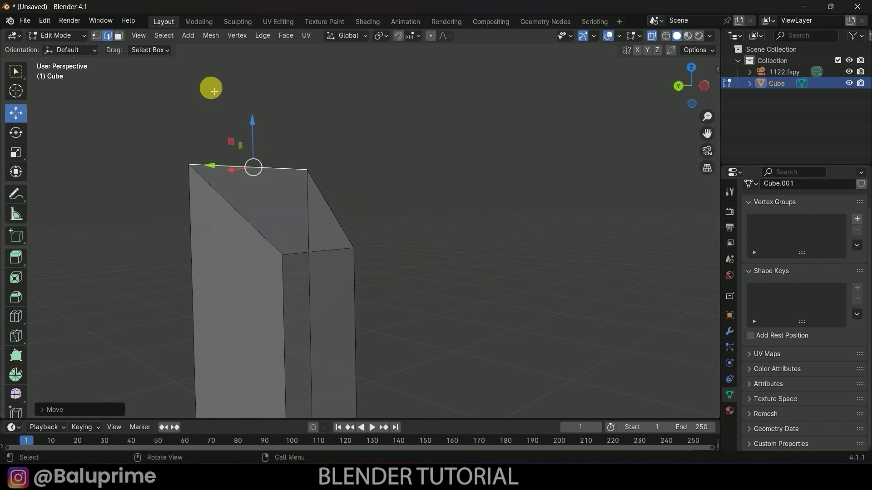
pyautogui.click(119, 37)
pyautogui.click(287, 205)
pyautogui.moveTo(315, 273); pyautogui.dragTo(454, 286, button='middle')
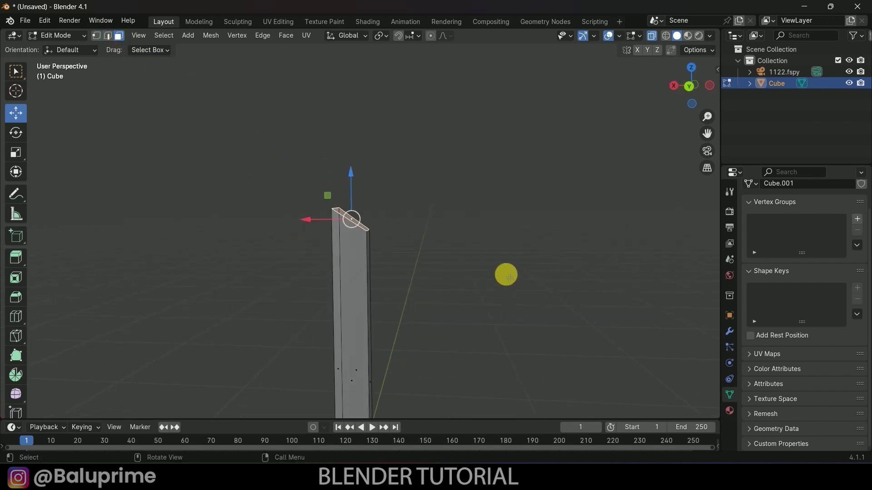
pyautogui.press('g')
pyautogui.press('z')
pyautogui.press('x')
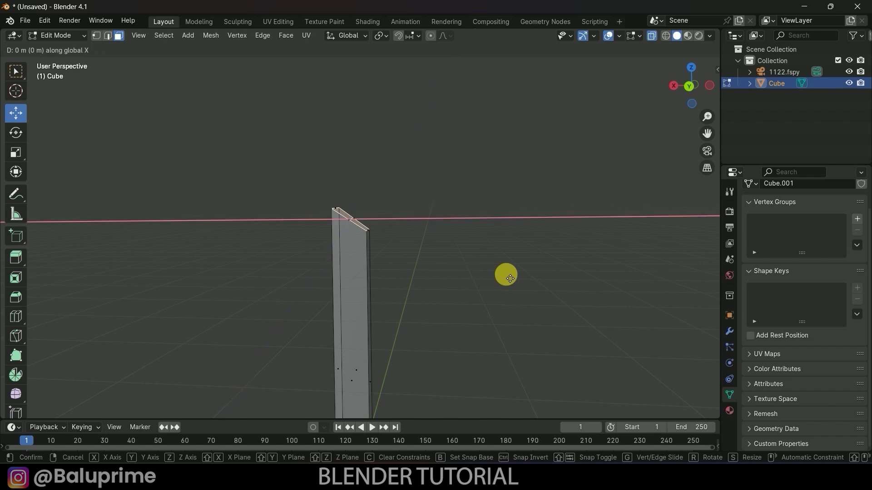
pyautogui.click(593, 284)
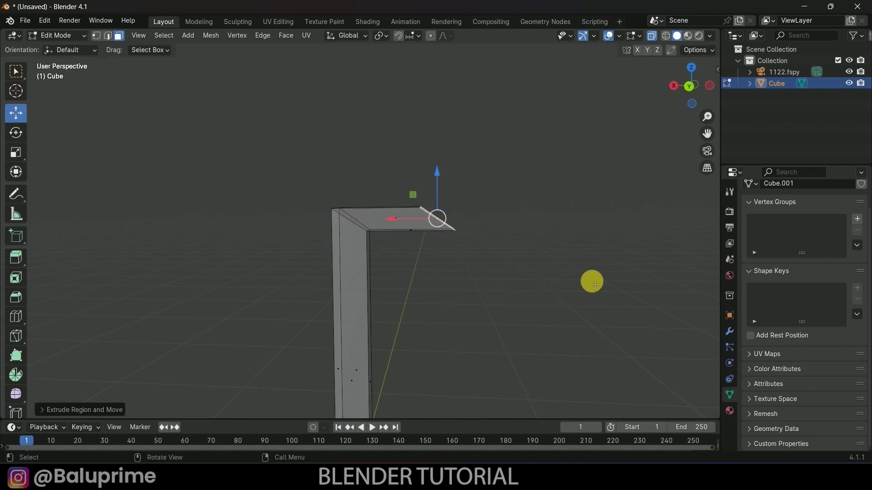
# Move the crossbar's end face along global X in the camera view until it meets the frame's far upper corner.
pyautogui.press('KP_0')
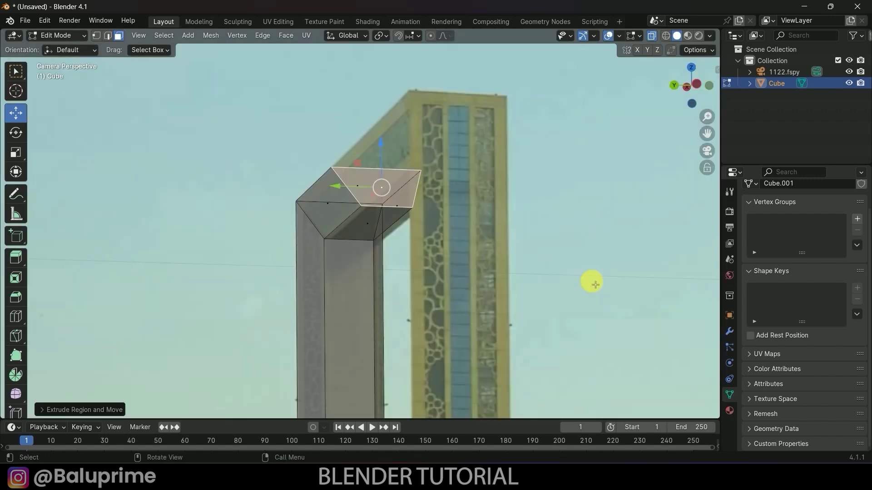
pyautogui.moveTo(377, 202); pyautogui.dragTo(450, 130)
pyautogui.press('g')
pyautogui.press('x')
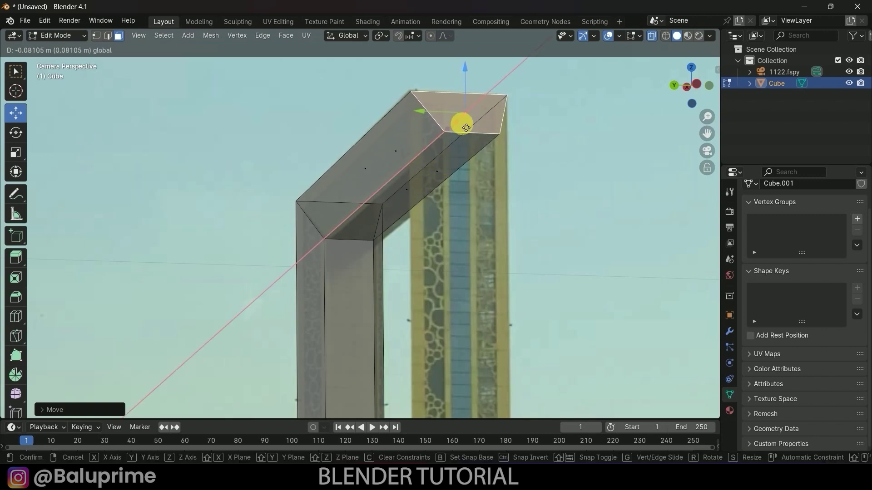
pyautogui.click(466, 128)
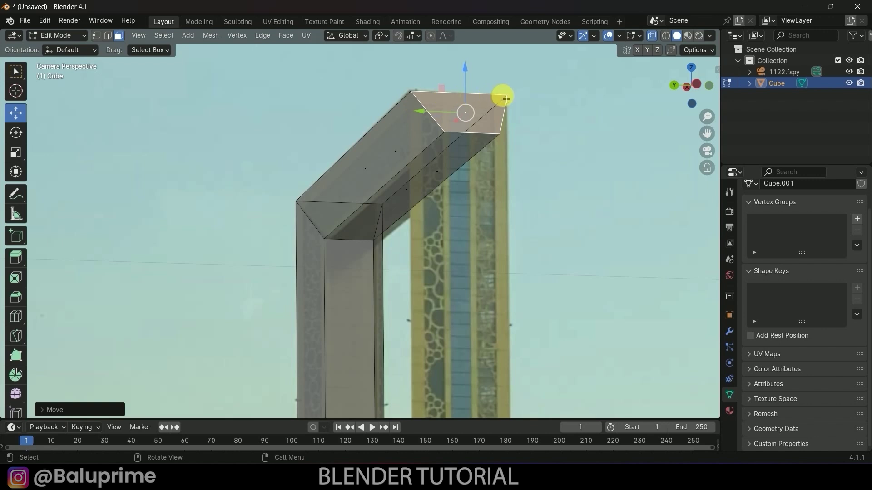
# Select the lower edge of the crossbar's end face and shift it inward along X to mitre the far corner.
pyautogui.moveTo(454, 152); pyautogui.dragTo(510, 165, button='middle')
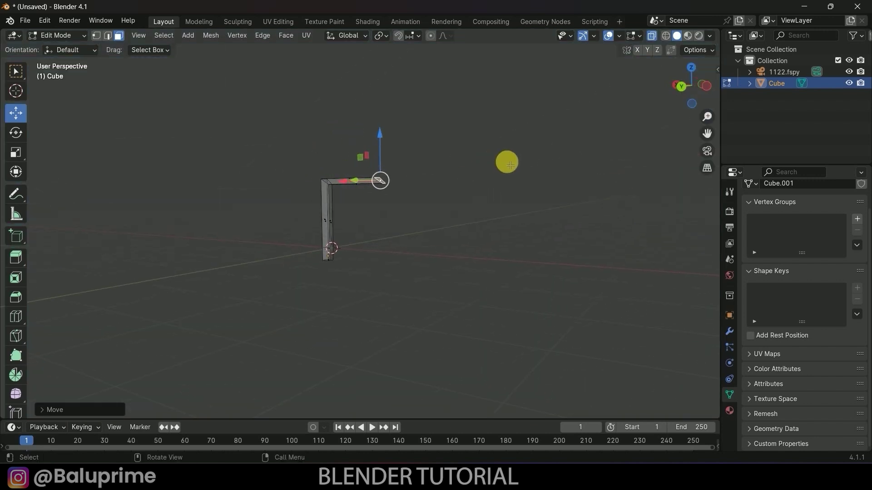
pyautogui.press('KP_Decimal')
pyautogui.scroll(-3, 469, 245)
pyautogui.moveTo(469, 245); pyautogui.dragTo(421, 271, button='middle')
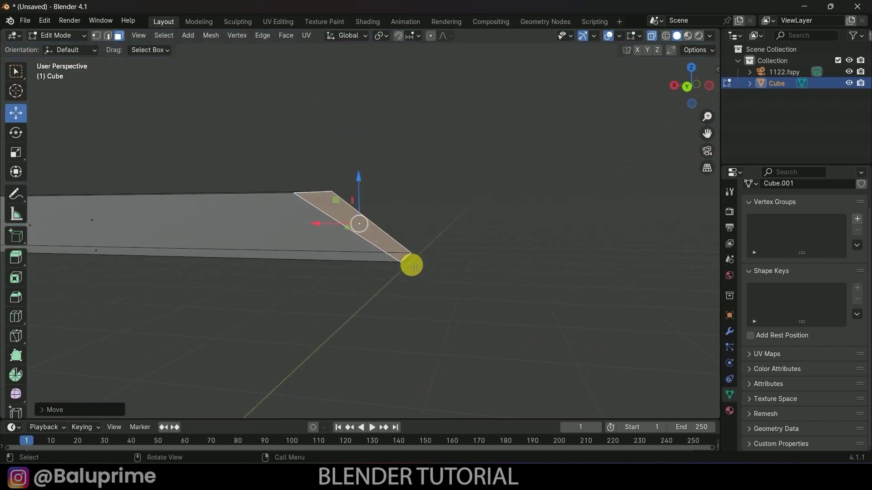
pyautogui.click(407, 260)
pyautogui.click(108, 36)
pyautogui.moveTo(407, 258); pyautogui.dragTo(450, 306, button='middle')
pyautogui.moveTo(351, 247); pyautogui.dragTo(248, 250)
pyautogui.moveTo(249, 250); pyautogui.dragTo(315, 245, button='middle')
pyautogui.moveTo(391, 236); pyautogui.dragTo(517, 206, button='middle')
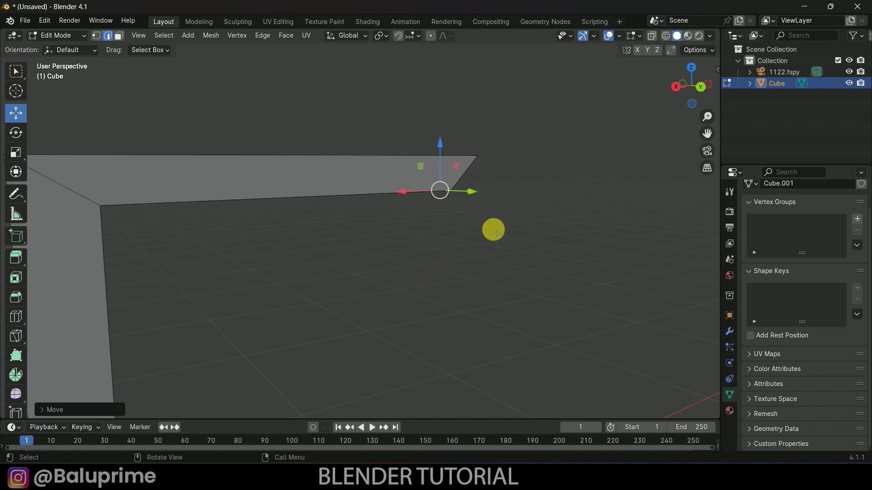
# Enable X-ray in the camera view and lower the crossbar's underside face along Z to match the footage.
pyautogui.press('KP_0')
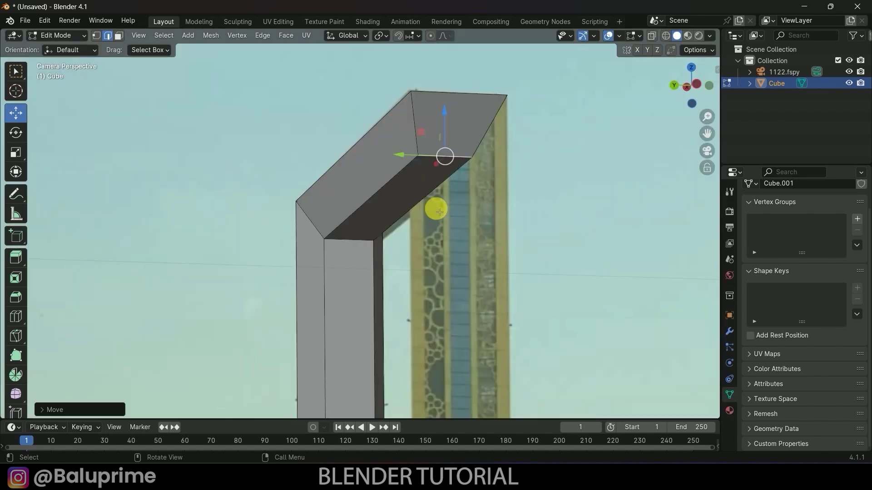
pyautogui.click(652, 37)
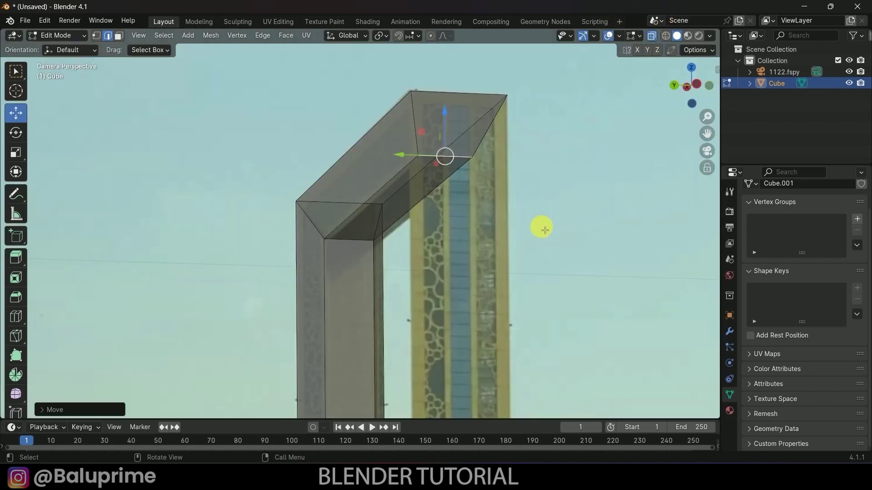
pyautogui.scroll(3, 459, 269)
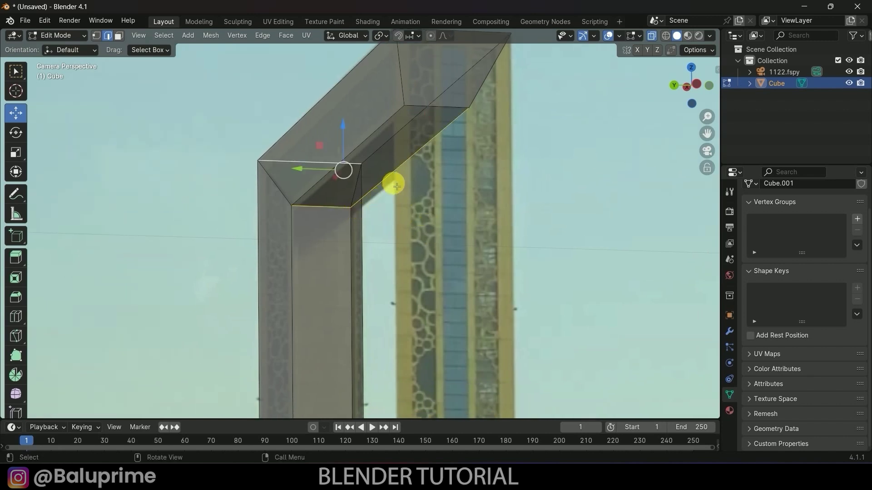
pyautogui.click(117, 37)
pyautogui.click(379, 172)
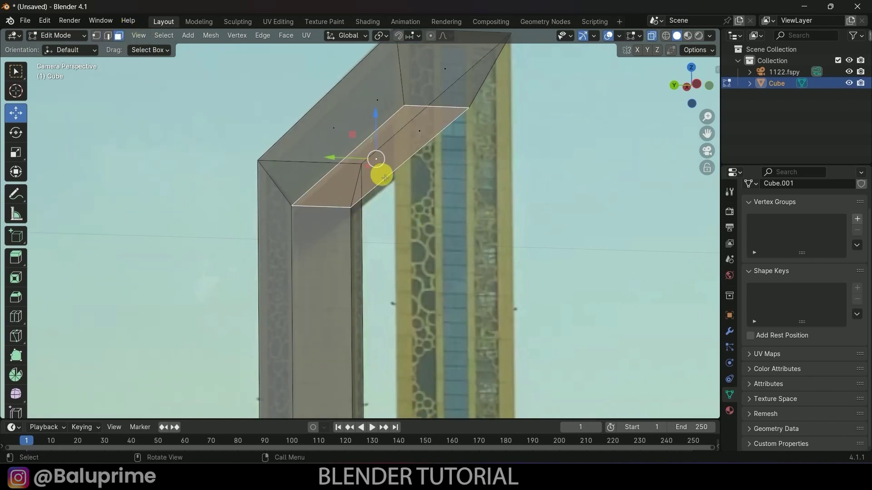
pyautogui.moveTo(375, 121); pyautogui.dragTo(374, 130)
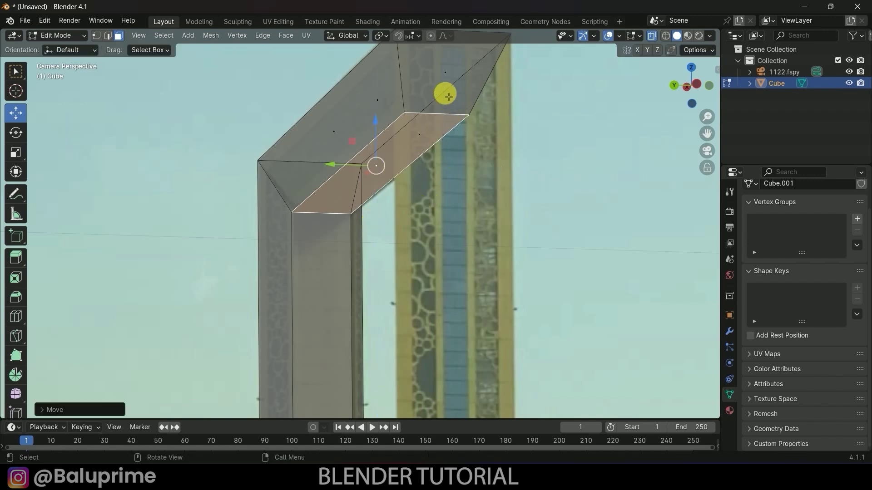
# Select the crossbar's mitred end face and extrude it downward along Z to start the frame's second leg.
pyautogui.scroll(-3, 448, 96)
pyautogui.scroll(3, 453, 216)
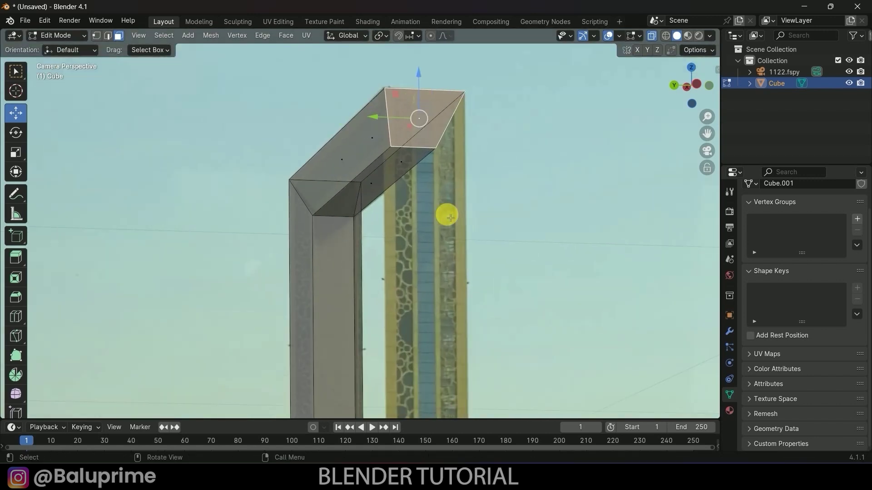
pyautogui.scroll(-4, 448, 213)
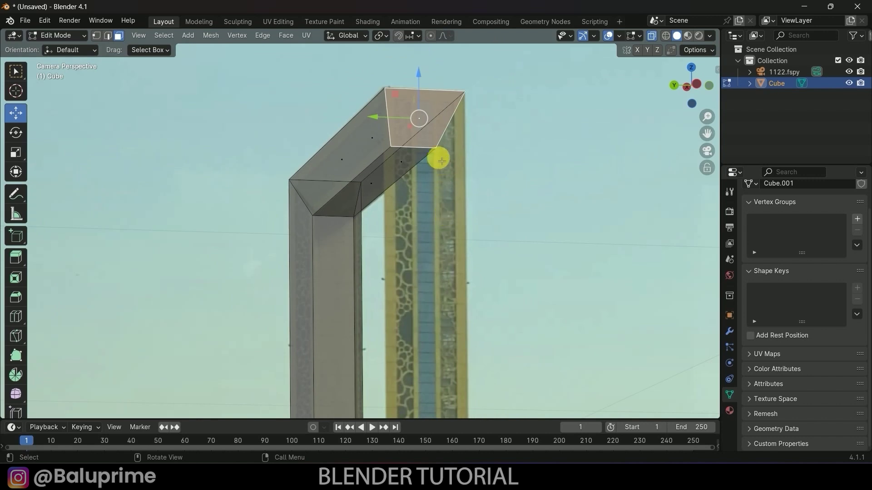
pyautogui.moveTo(401, 237); pyautogui.dragTo(498, 259, button='middle')
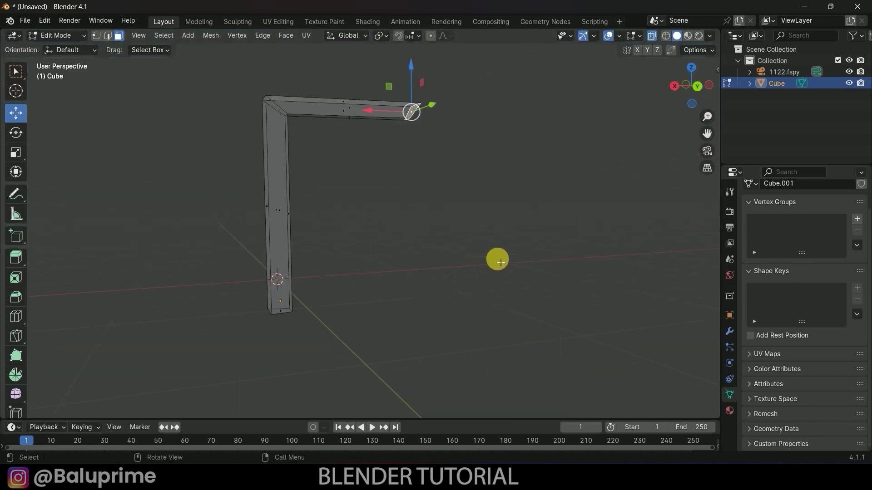
pyautogui.press('e')
pyautogui.press('Escape')
pyautogui.press('g')
pyautogui.press('z')
pyautogui.click(516, 325)
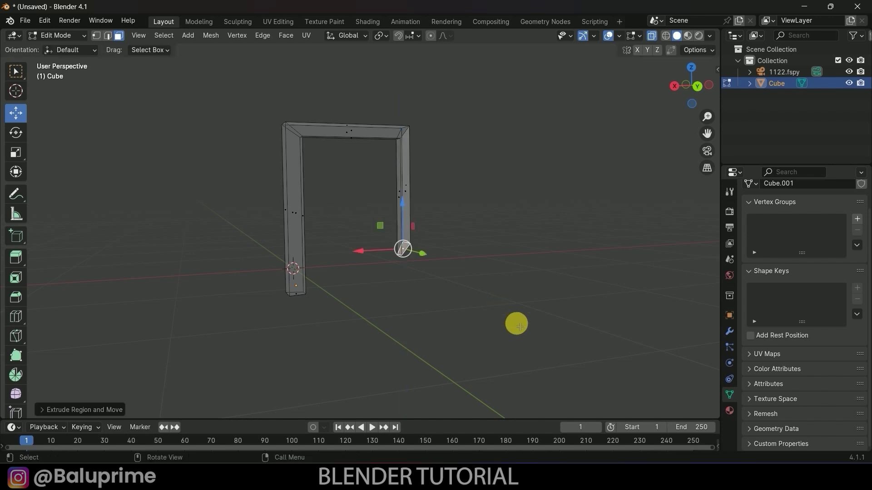
# Lower the second leg's bottom face along Z into the tree line, then flatten it by scaling along Z.
pyautogui.press('KP_0')
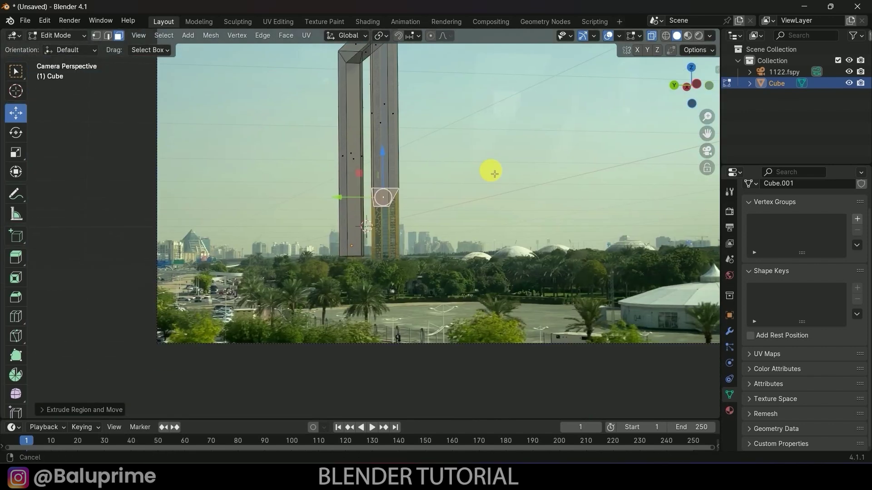
pyautogui.scroll(4, 494, 174)
pyautogui.moveTo(389, 139); pyautogui.dragTo(467, 267)
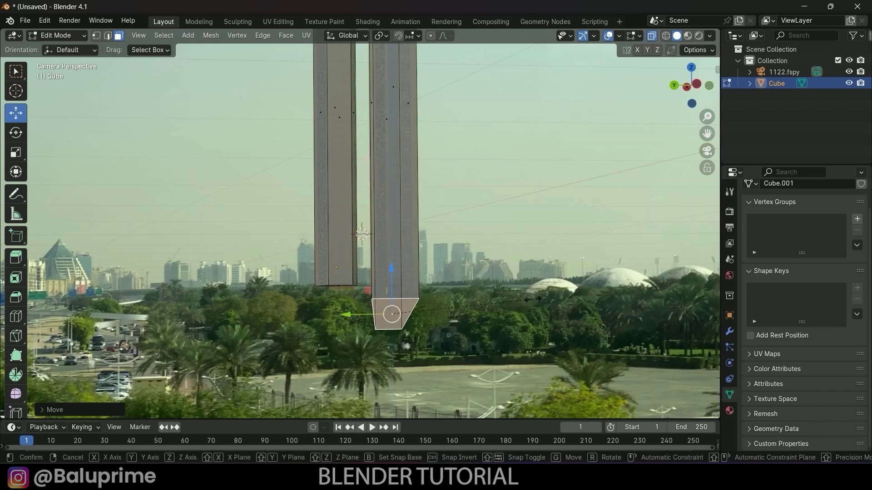
pyautogui.press('s')
pyautogui.press('z')
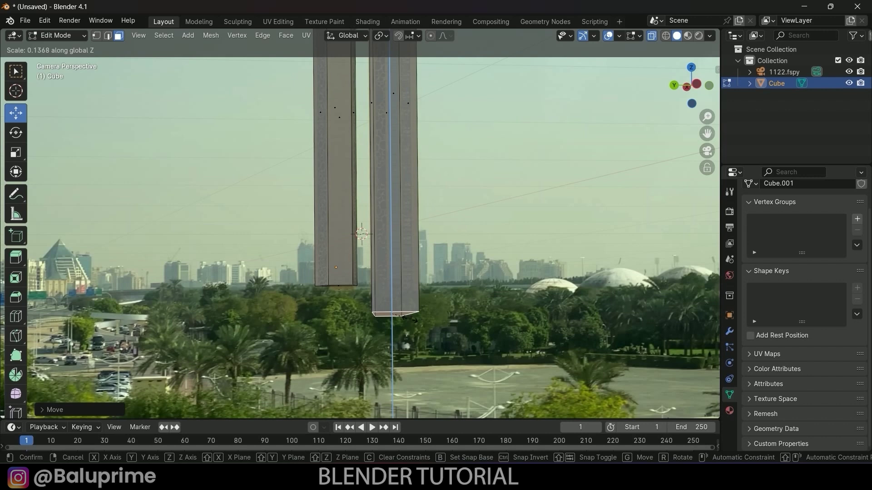
pyautogui.click(390, 320)
# Select the first leg's bottom vertices and lower them along Z to below the tree line.
pyautogui.scroll(5, 379, 282)
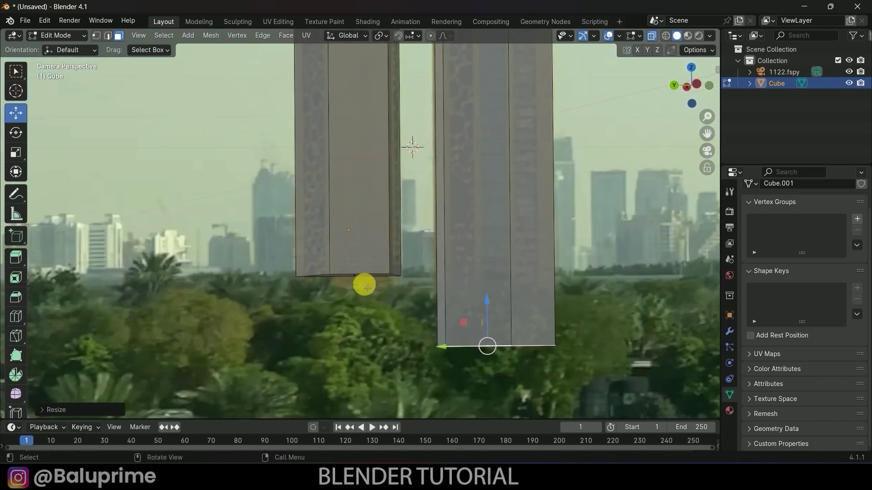
pyautogui.click(96, 35)
pyautogui.moveTo(281, 245); pyautogui.dragTo(429, 295)
pyautogui.moveTo(358, 233); pyautogui.dragTo(358, 270)
# Disable X-ray and return the finished frame model to Object Mode in the camera view.
pyautogui.scroll(-1, 409, 238)
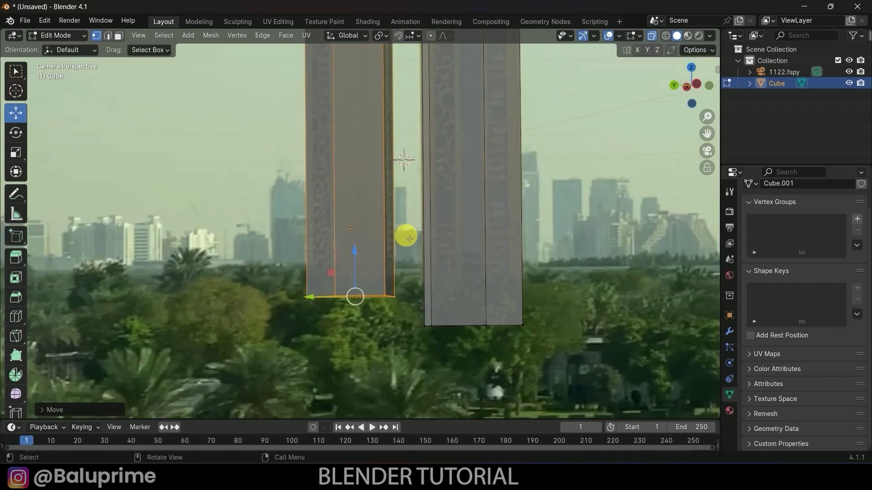
pyautogui.keyDown('shift'); pyautogui.moveTo(409, 238); pyautogui.dragTo(439, 252, button='middle'); pyautogui.keyUp('shift')
pyautogui.scroll(-2, 439, 253)
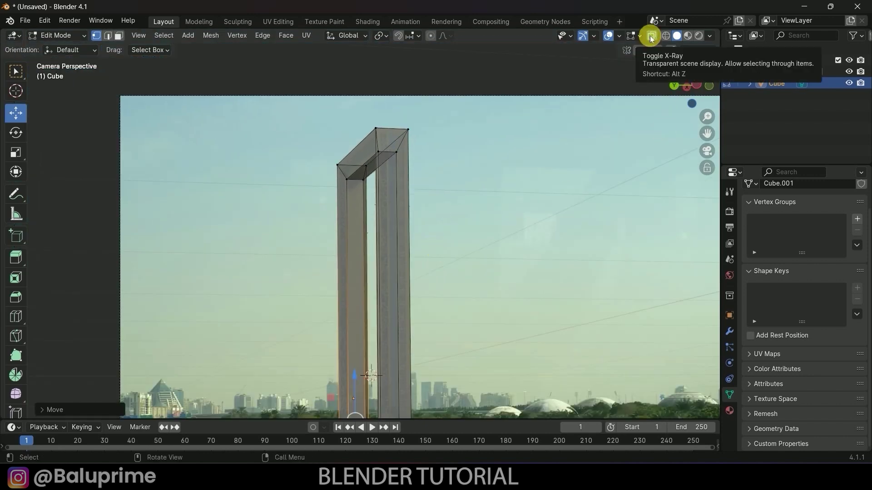
pyautogui.click(651, 36)
pyautogui.scroll(-2, 397, 186)
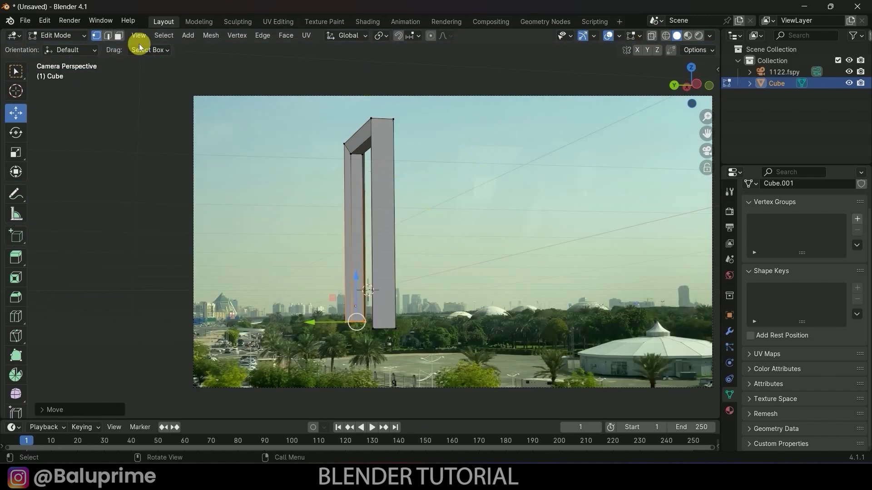
pyautogui.click(72, 37)
pyautogui.click(61, 47)
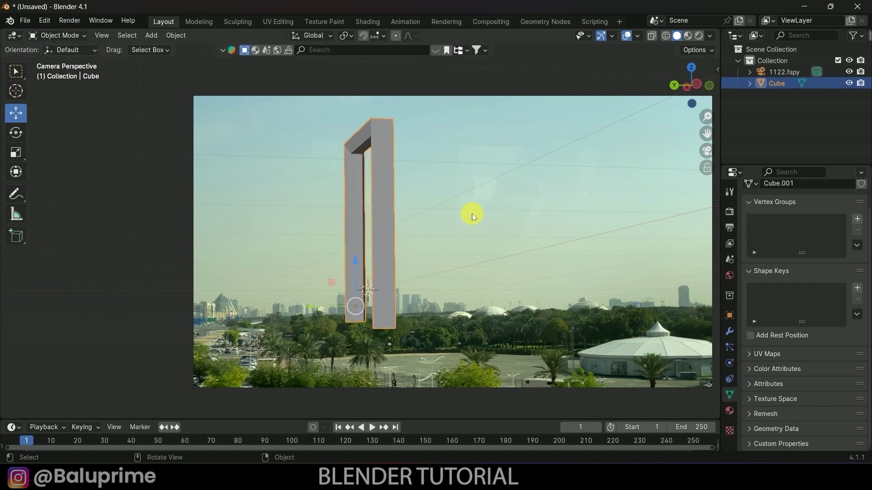
pyautogui.scroll(1, 473, 214)
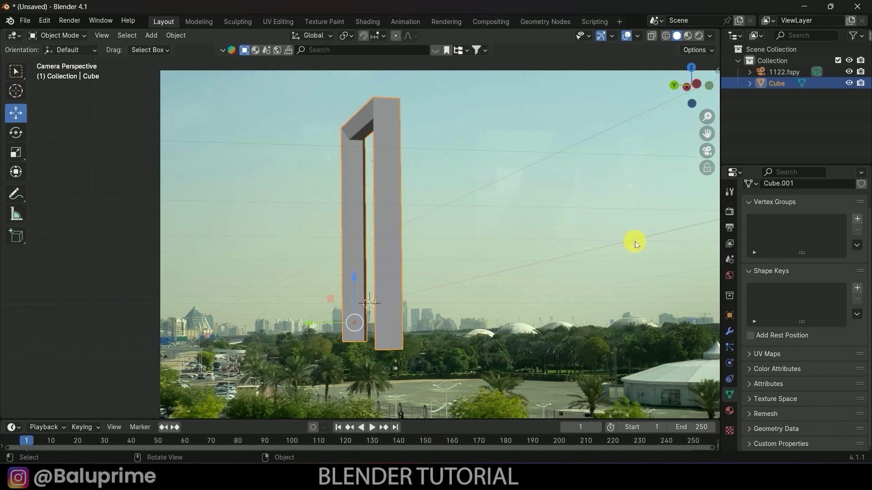
# Create a new GeoTracker for the frame model and the fSpy camera.
pyautogui.press('n')
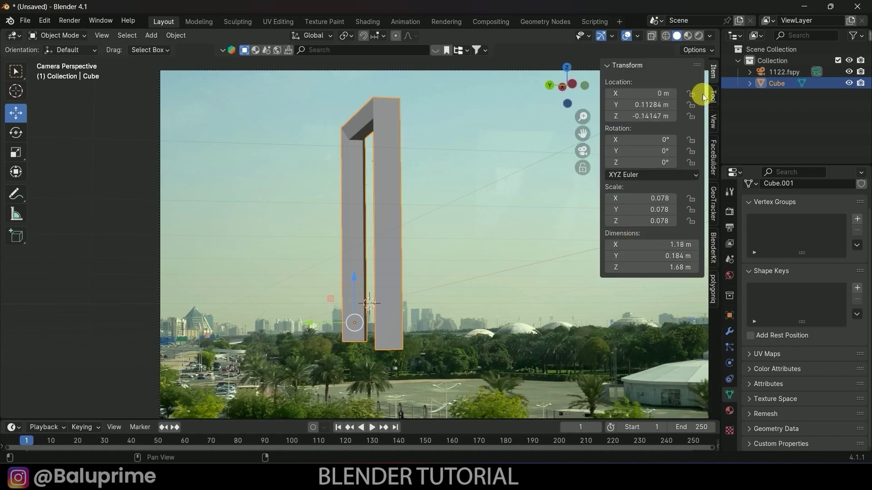
pyautogui.click(715, 205)
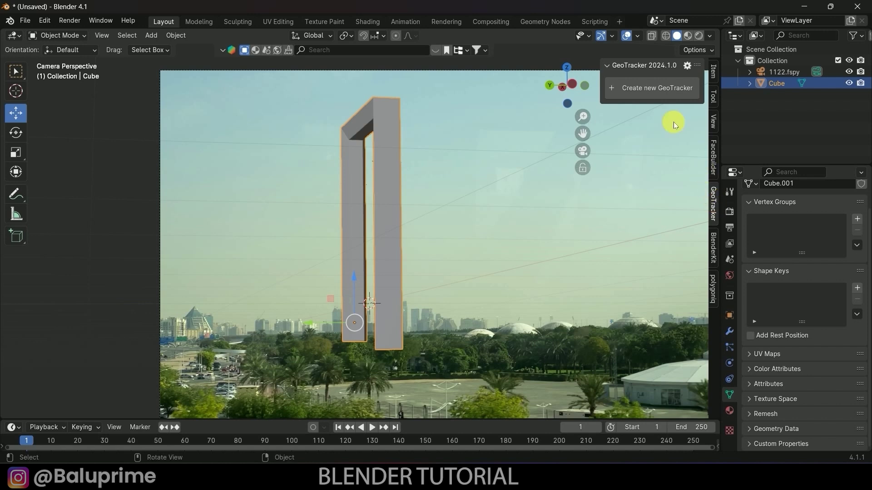
pyautogui.click(645, 89)
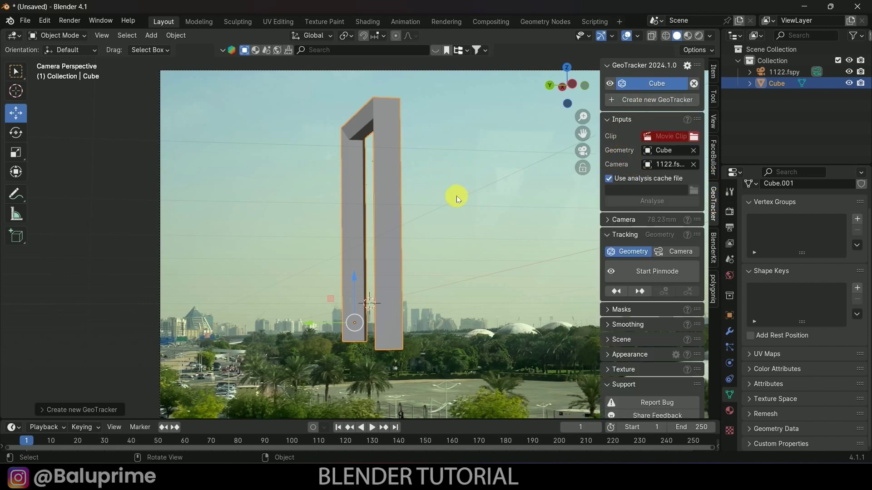
# Load the footage clip from the DUbai frame folder as the GeoTracker's movie clip.
pyautogui.click(693, 136)
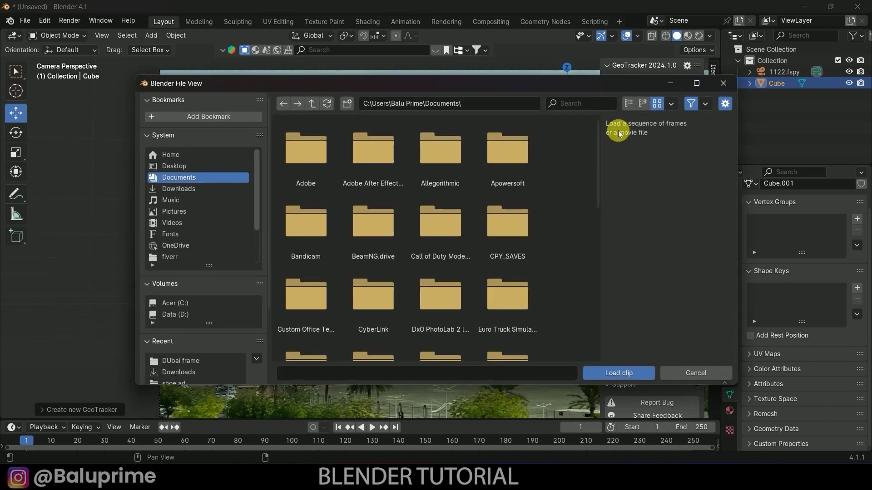
pyautogui.click(179, 360)
pyautogui.click(305, 152)
pyautogui.click(619, 372)
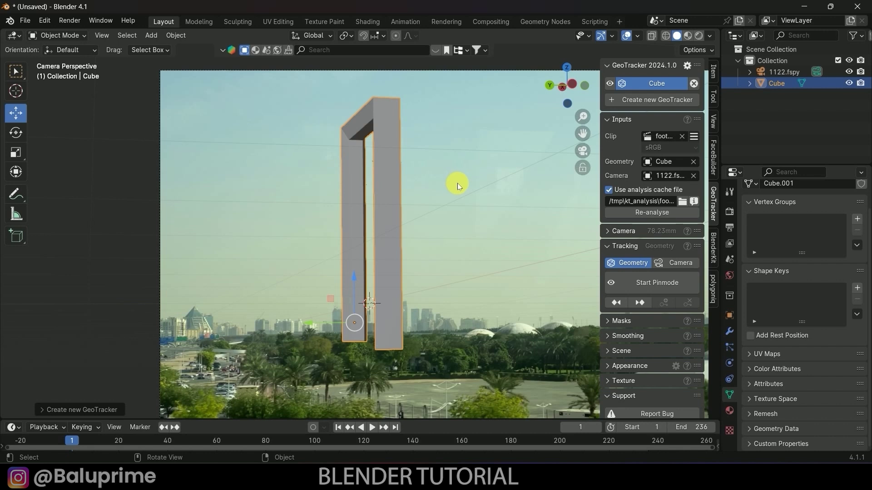
# Re-analyse the clip from frame 1 to 236, recreating the analysis file.
pyautogui.click(647, 213)
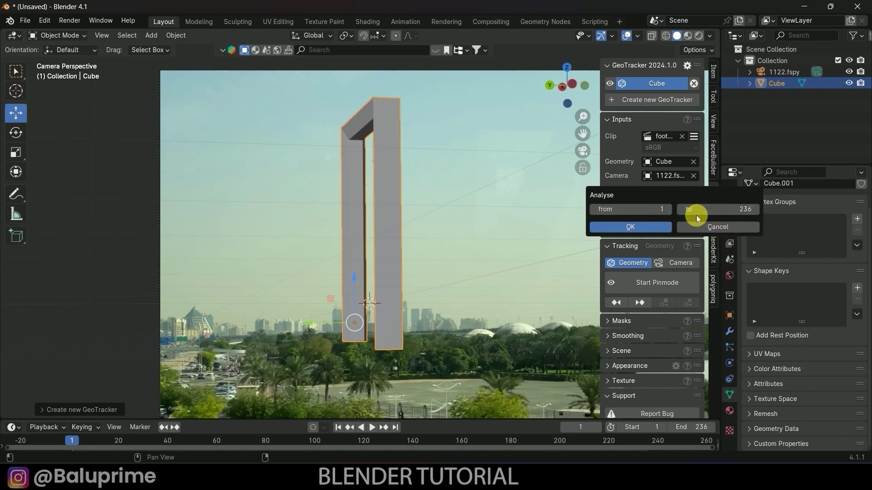
pyautogui.click(651, 228)
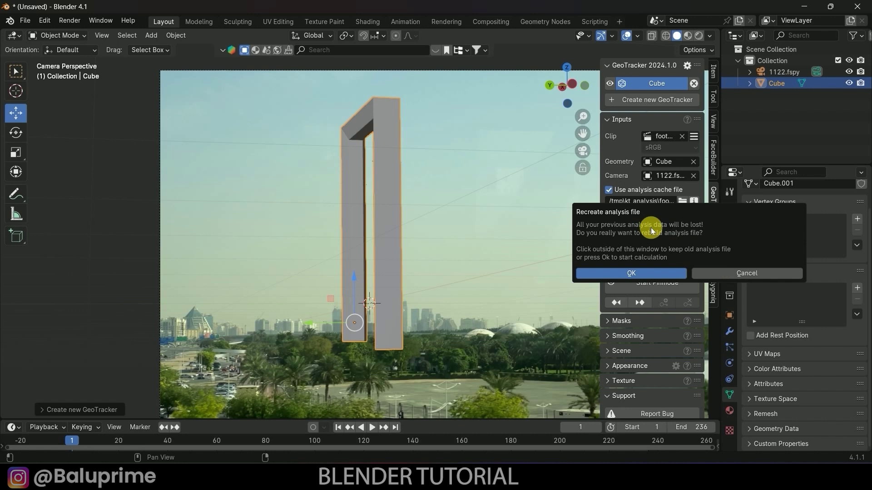
pyautogui.click(626, 273)
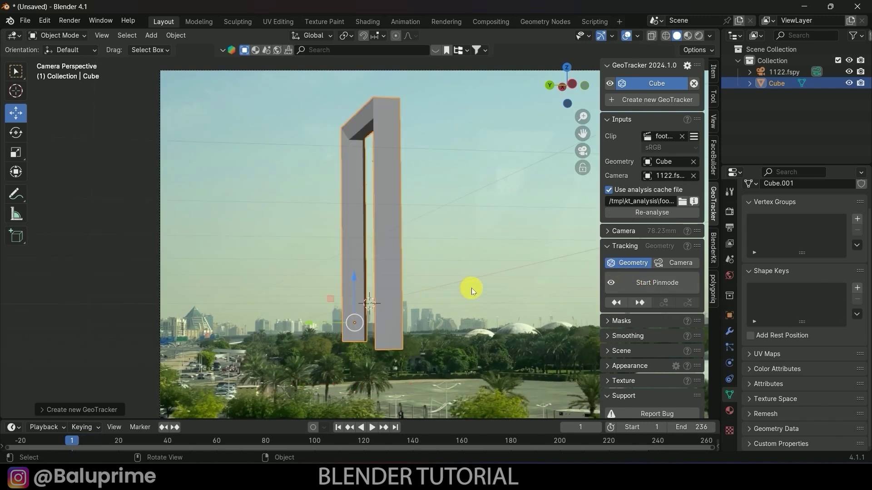
# Save the project as cradle.blend and set GeoTracker to track the camera instead of the geometry.
pyautogui.click(25, 21)
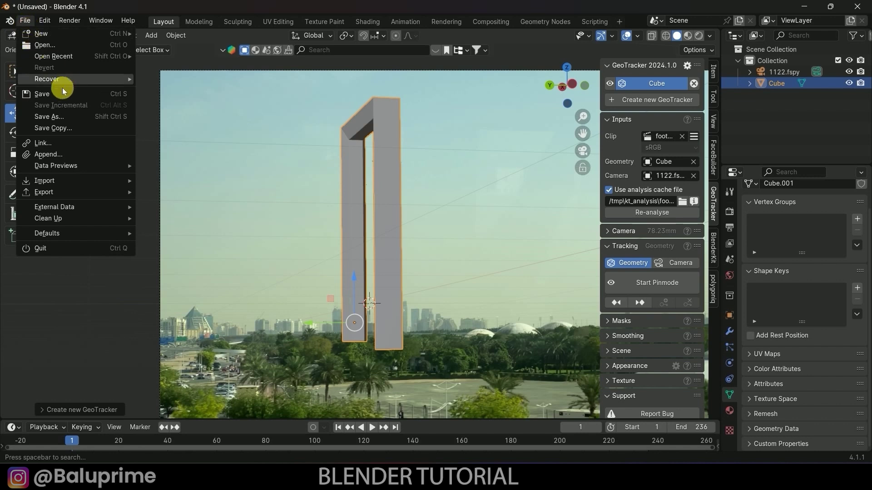
pyautogui.click(60, 94)
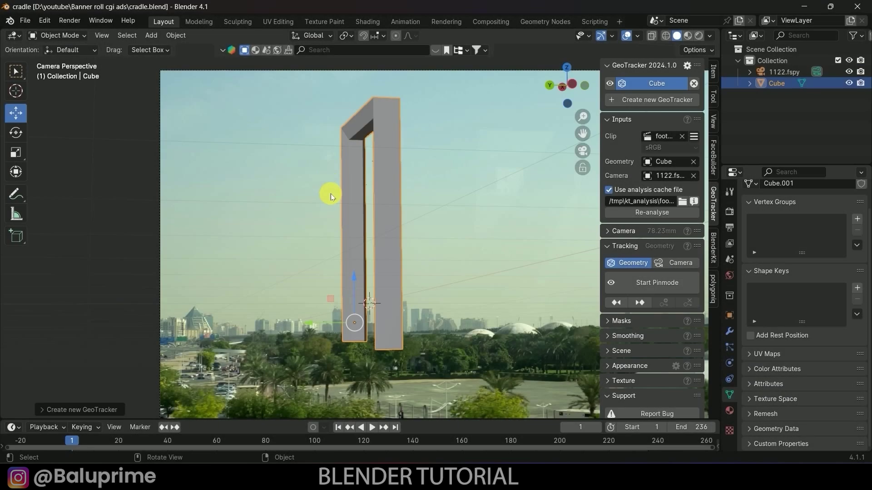
pyautogui.click(674, 262)
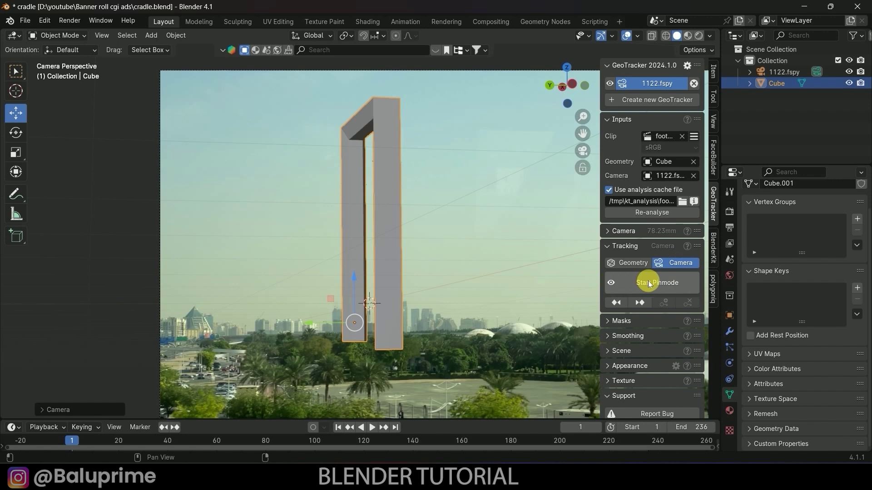
# Track the camera against the frame model from frame 1 to frame 236 in GeoTracker's pin mode, ending back in the normal view.
pyautogui.click(668, 283)
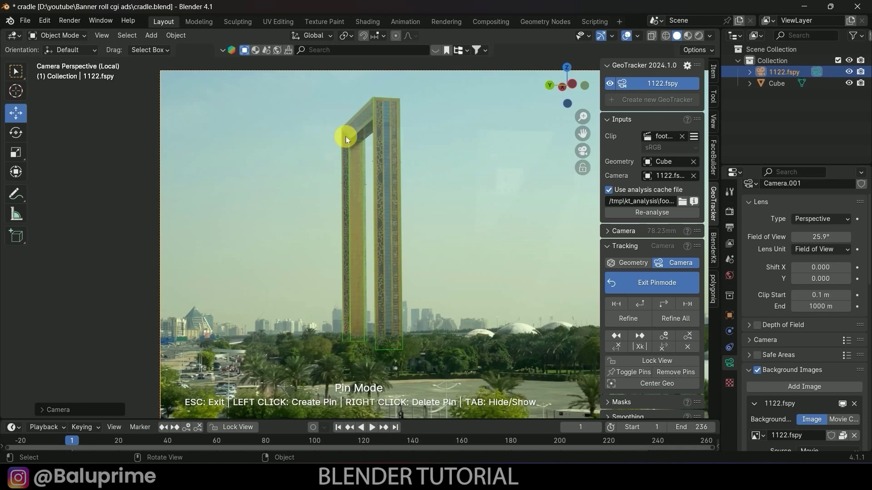
pyautogui.click(663, 302)
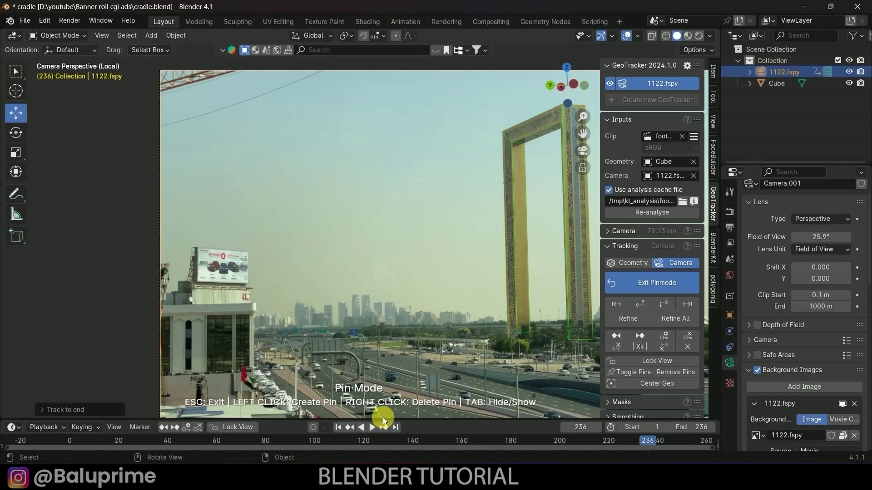
pyautogui.moveTo(415, 421); pyautogui.dragTo(415, 399)
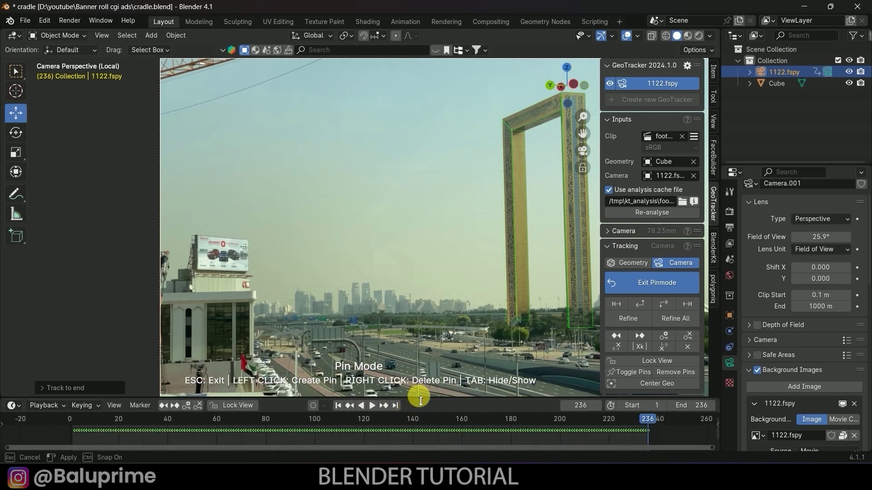
pyautogui.click(643, 284)
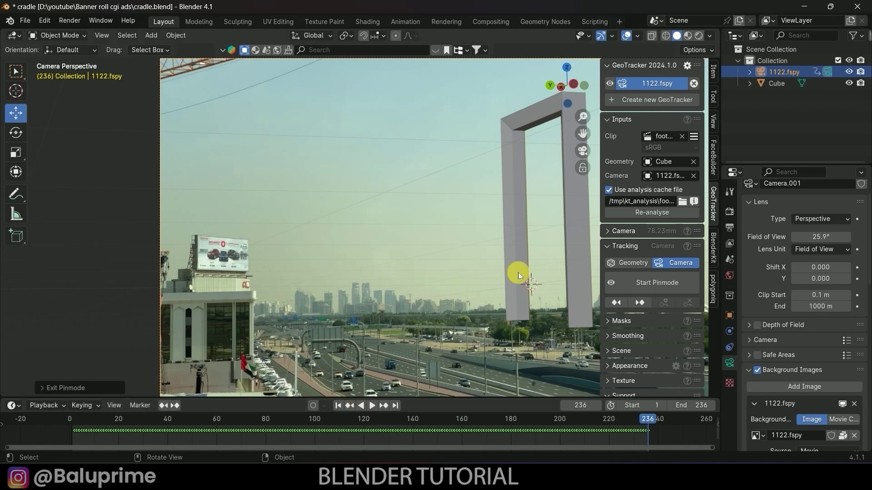
pyautogui.press('n')
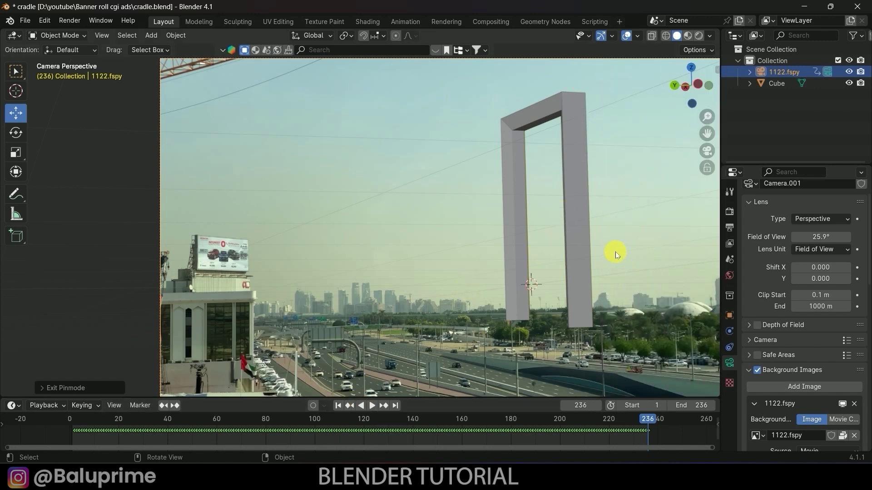
pyautogui.scroll(-3, 610, 253)
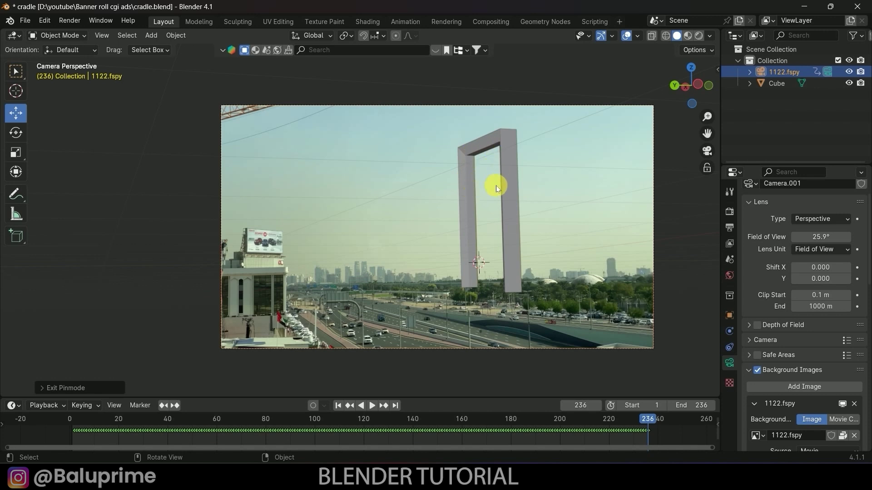
# Add a cylinder mesh and scale it down uniformly to a thin piece about 0.016 in scale.
pyautogui.moveTo(668, 211); pyautogui.dragTo(383, 170, button='middle')
pyautogui.scroll(-5, 611, 164)
pyautogui.click(640, 162)
pyautogui.press('KP_Decimal')
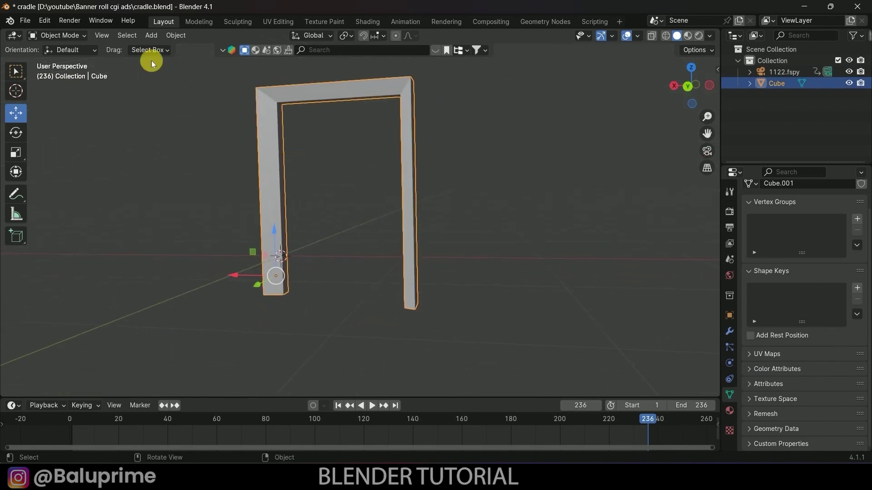
pyautogui.click(151, 35)
pyautogui.moveTo(165, 47)
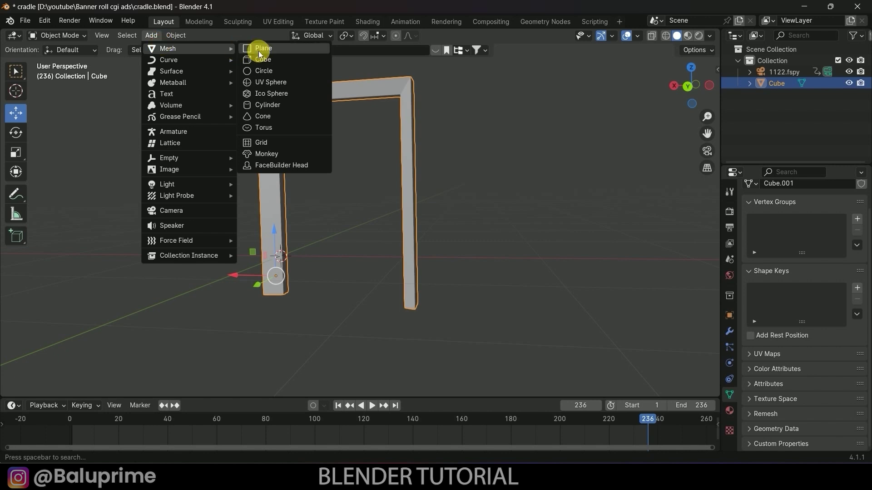
pyautogui.click(269, 106)
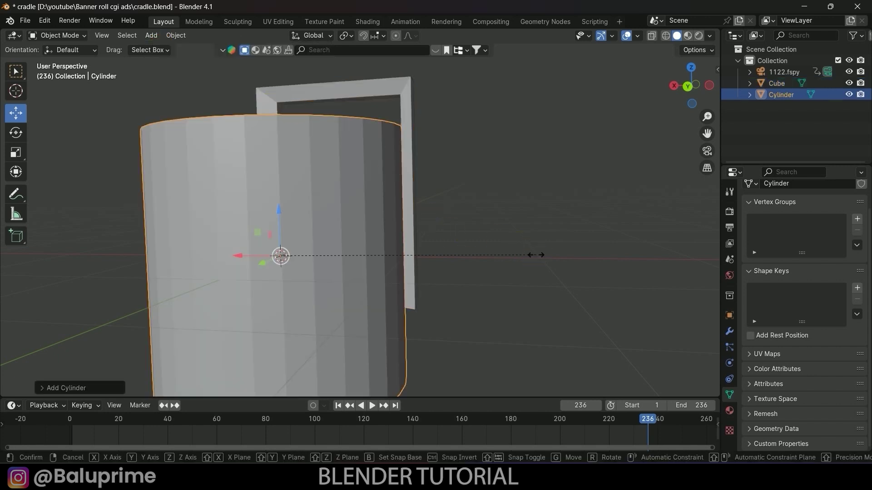
pyautogui.press('s')
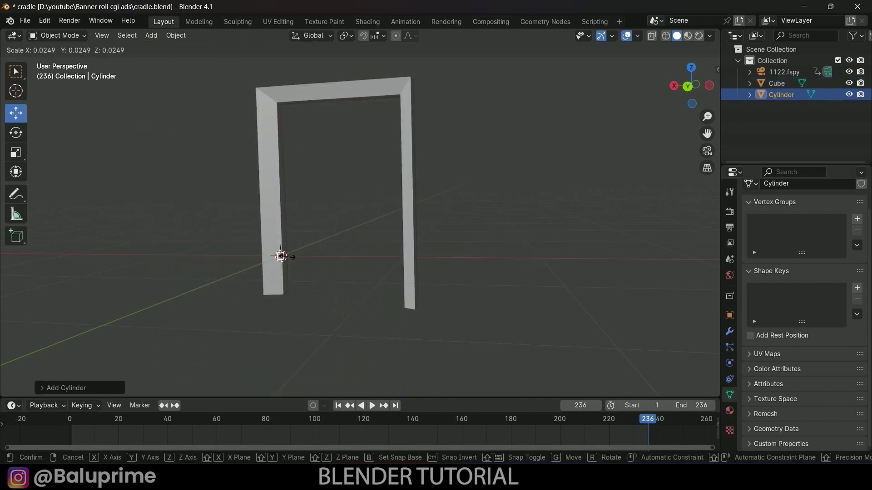
pyautogui.click(292, 257)
# Move the small cylinder up into the frame's opening and stretch it along Z to a scale of about 0.632.
pyautogui.moveTo(254, 253); pyautogui.dragTo(284, 257)
pyautogui.moveTo(315, 231); pyautogui.dragTo(324, 136)
pyautogui.press('s')
pyautogui.press('z')
pyautogui.click(335, 268)
# Check the pole through the camera, return to frame 1 and reposition the pole near one pillar, below the top beam.
pyautogui.press('KP_0')
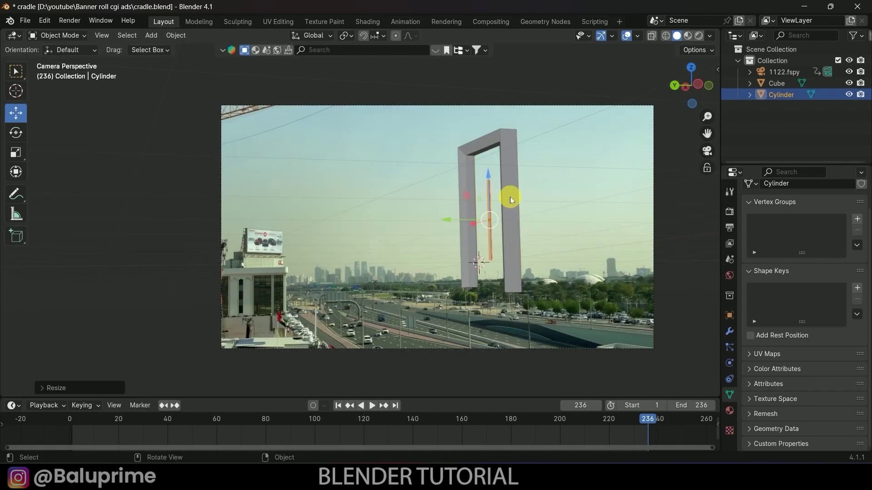
pyautogui.hotkey('shift', 'Left')
pyautogui.press('g')
pyautogui.click(454, 282)
pyautogui.moveTo(454, 282); pyautogui.dragTo(370, 193, button='middle')
pyautogui.moveTo(345, 184); pyautogui.dragTo(345, 213)
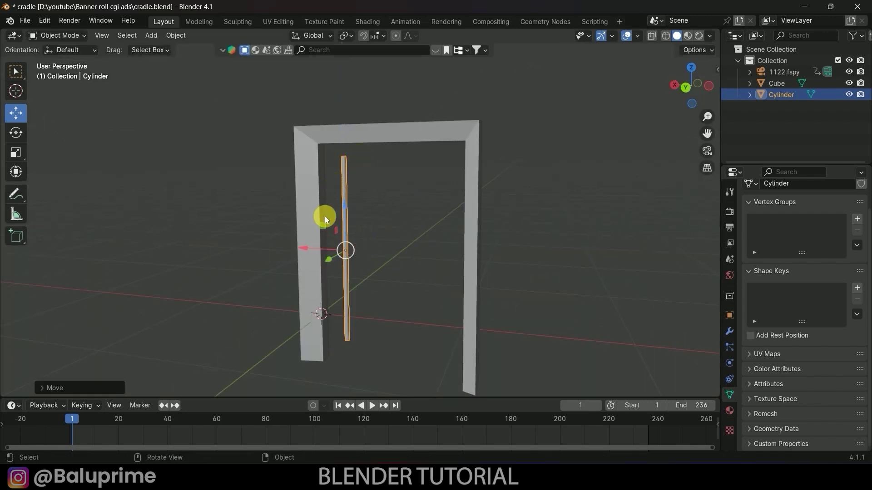
# Snap the 3D cursor to the pole's top-end vertices and set the pole's origin to the 3D cursor.
pyautogui.press('Tab')
pyautogui.moveTo(283, 123); pyautogui.dragTo(389, 170)
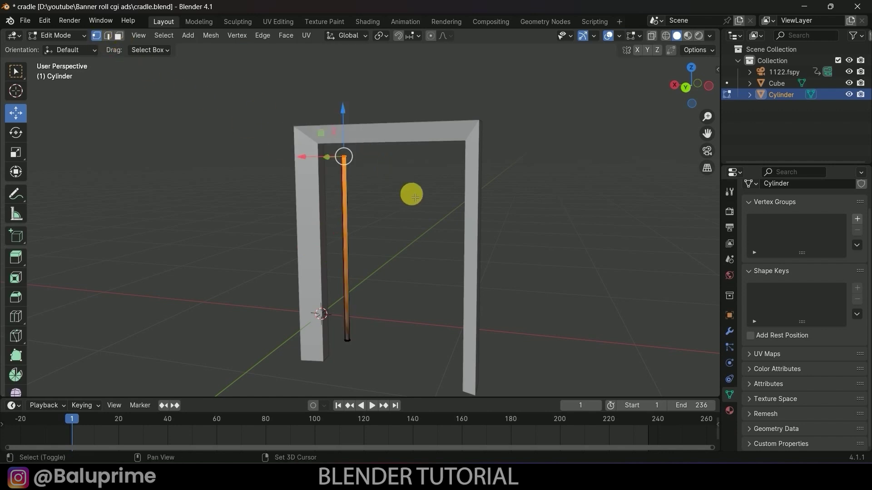
pyautogui.hotkey('shift', 's')
pyautogui.click(407, 253)
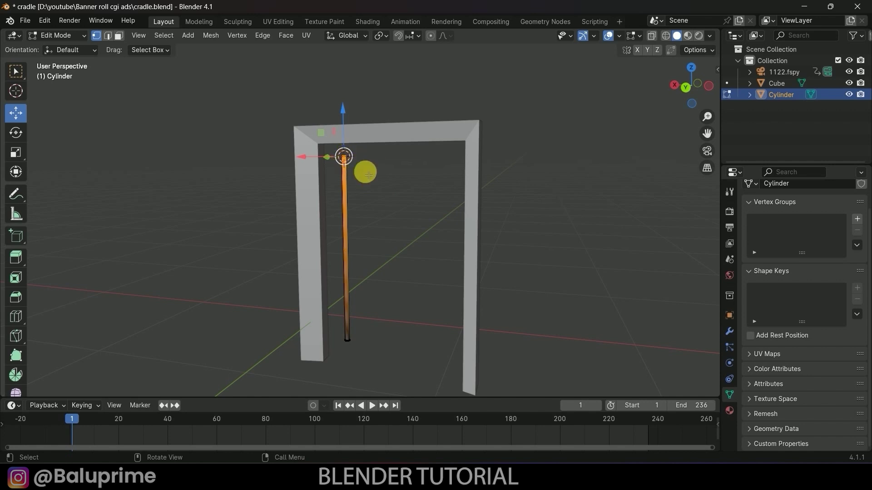
pyautogui.press('Tab')
pyautogui.click(176, 36)
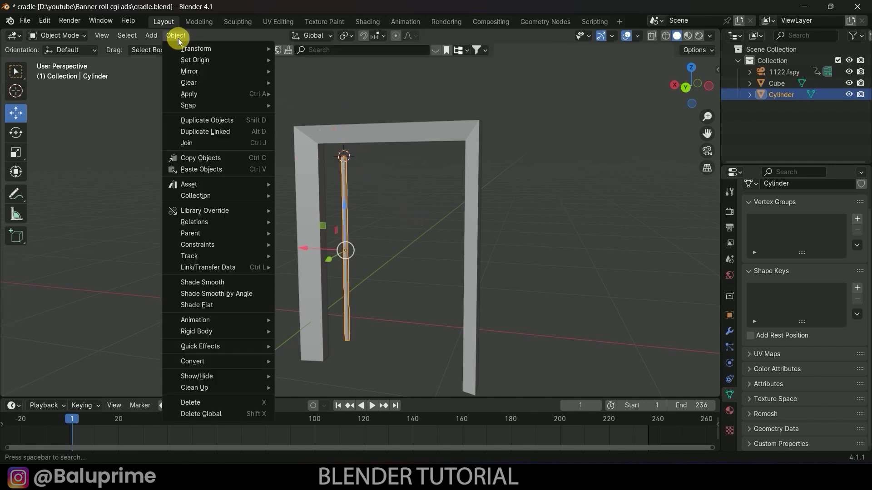
pyautogui.moveTo(191, 59)
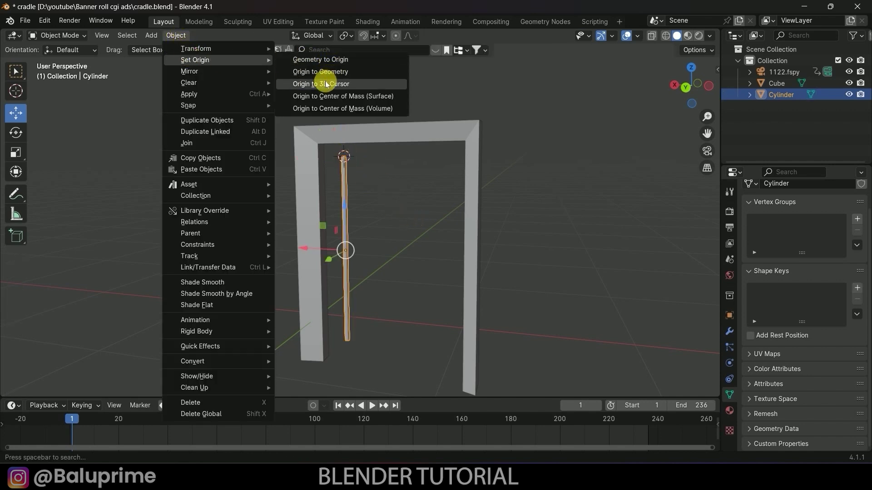
pyautogui.click(325, 81)
pyautogui.moveTo(386, 236); pyautogui.dragTo(328, 293, button='middle')
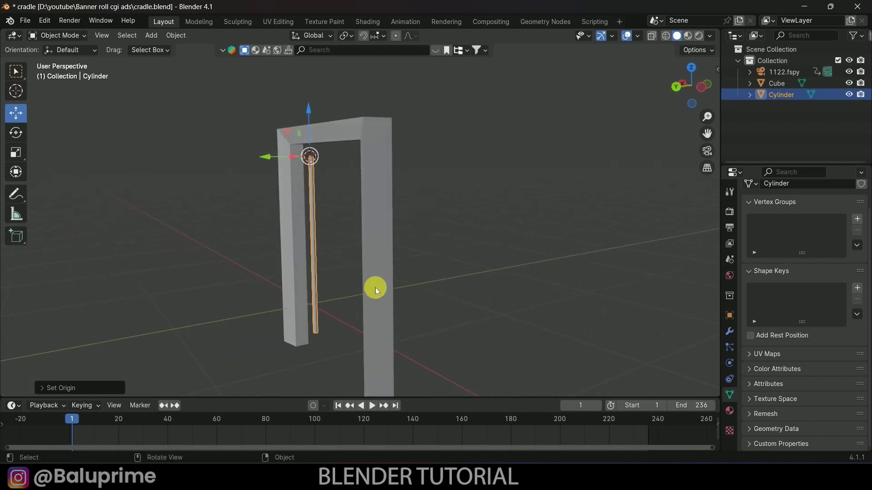
# Tilt the pole about its top end by setting its X rotation to -9°.
pyautogui.click(728, 317)
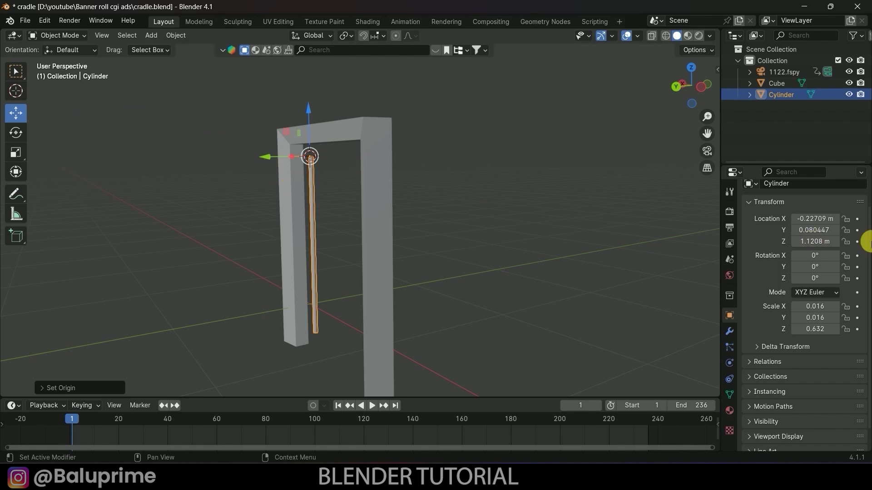
pyautogui.moveTo(818, 255); pyautogui.dragTo(803, 255)
pyautogui.click(825, 255)
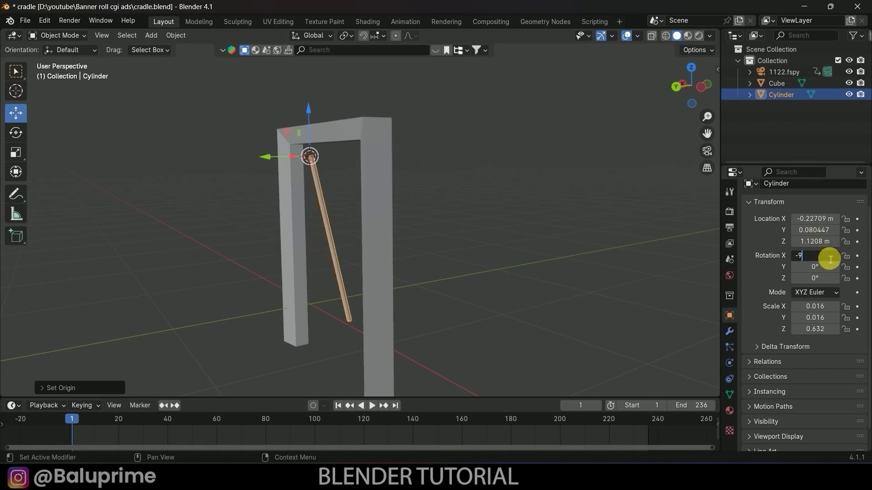
pyautogui.press('Return')
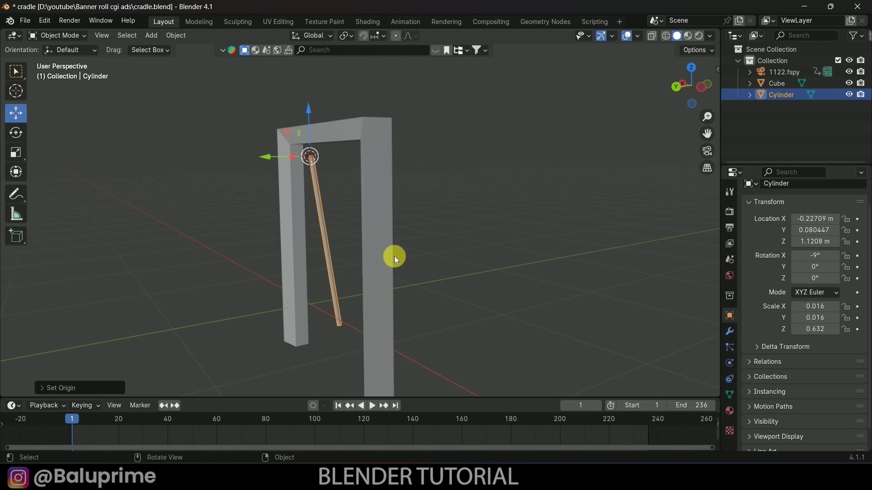
pyautogui.moveTo(374, 293); pyautogui.dragTo(394, 298, button='middle')
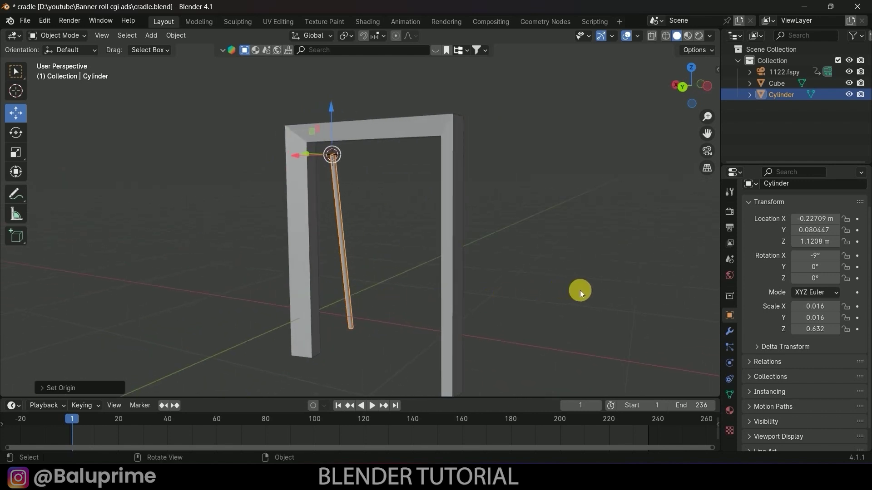
# Thin the tilted pole to about half its thickness and stretch it along Z to a scale of about 0.532.
pyautogui.press('s')
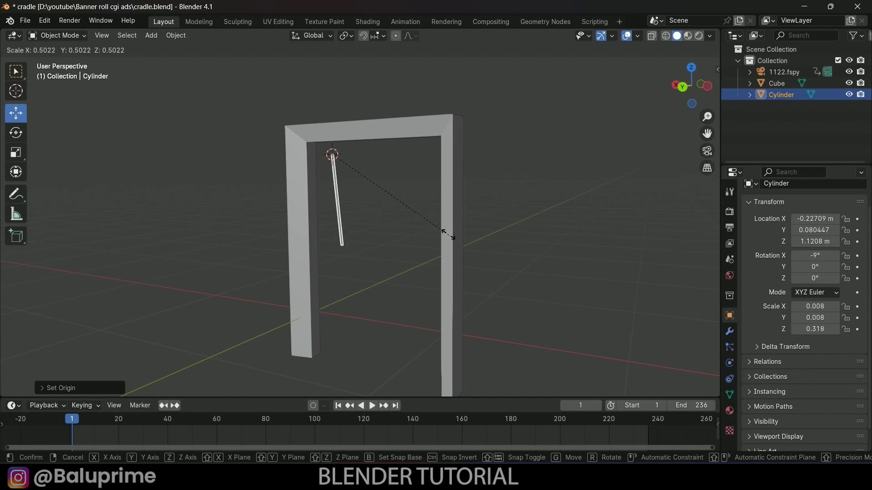
pyautogui.click(439, 230)
pyautogui.press('s')
pyautogui.press('z')
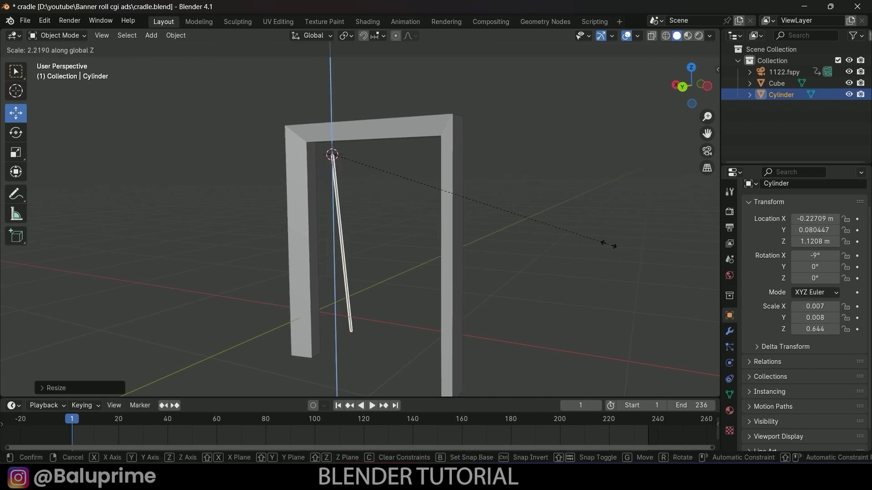
pyautogui.click(555, 239)
# Duplicate the tilted pole in place and set the copy's X rotation to 9° to form an inverted V.
pyautogui.moveTo(554, 239); pyautogui.dragTo(506, 237, button='middle')
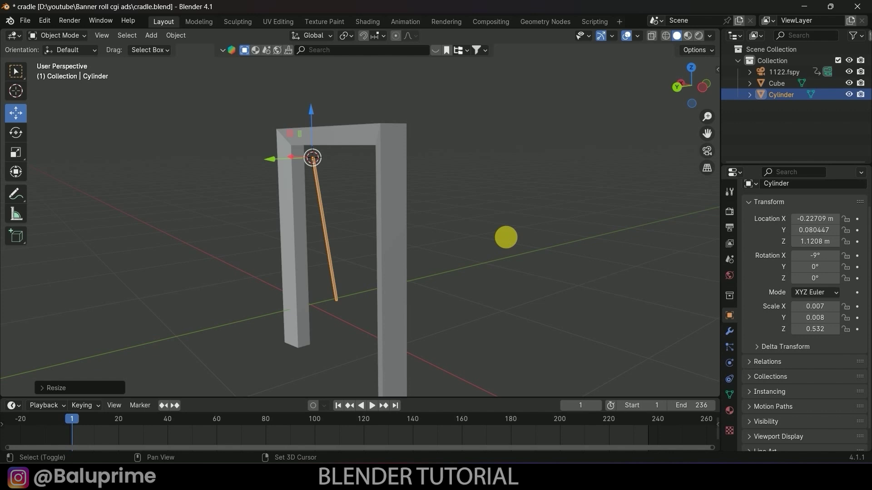
pyautogui.hotkey('shift', 'd')
pyautogui.rightClick(506, 237)
pyautogui.click(816, 255)
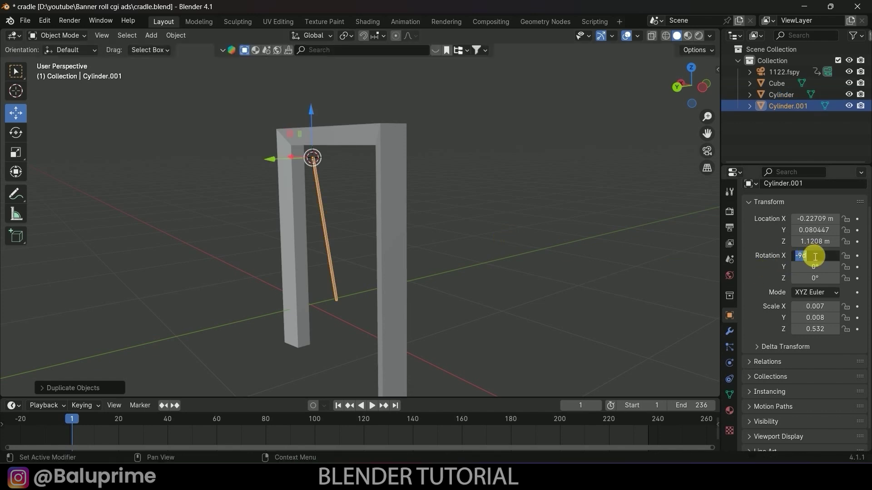
pyautogui.write('9')
pyautogui.press('Return')
pyautogui.moveTo(304, 286); pyautogui.dragTo(369, 318, button='middle')
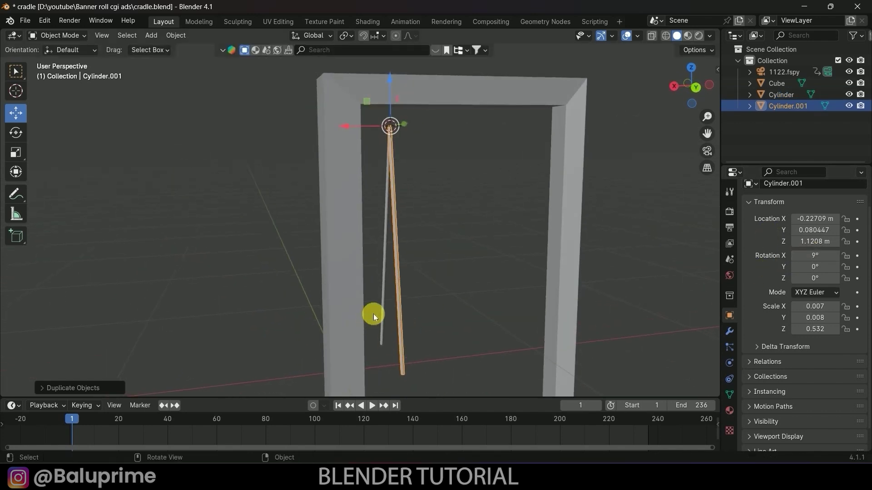
# Duplicate both tilted poles along X by about -0.57 m toward the opposite pillar.
pyautogui.keyDown('shift'); pyautogui.click(382, 277); pyautogui.keyUp('shift')
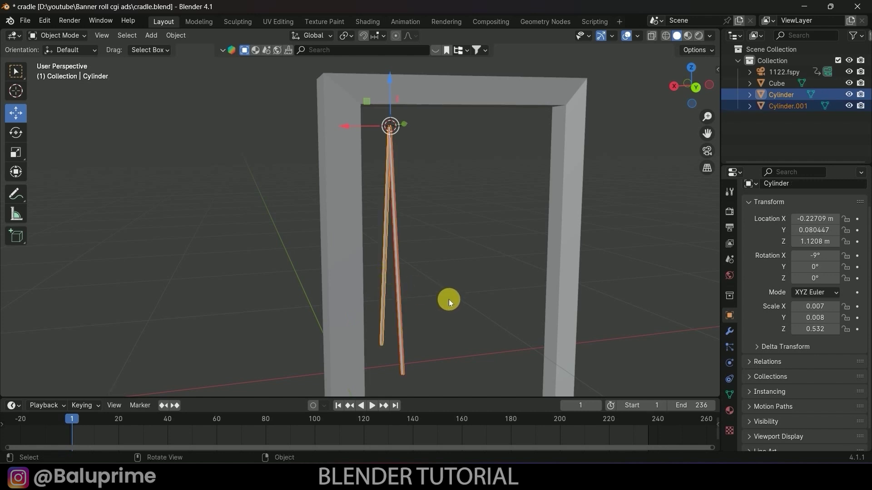
pyautogui.moveTo(451, 301); pyautogui.dragTo(436, 298, button='middle')
pyautogui.hotkey('shift', 'd')
pyautogui.press('x')
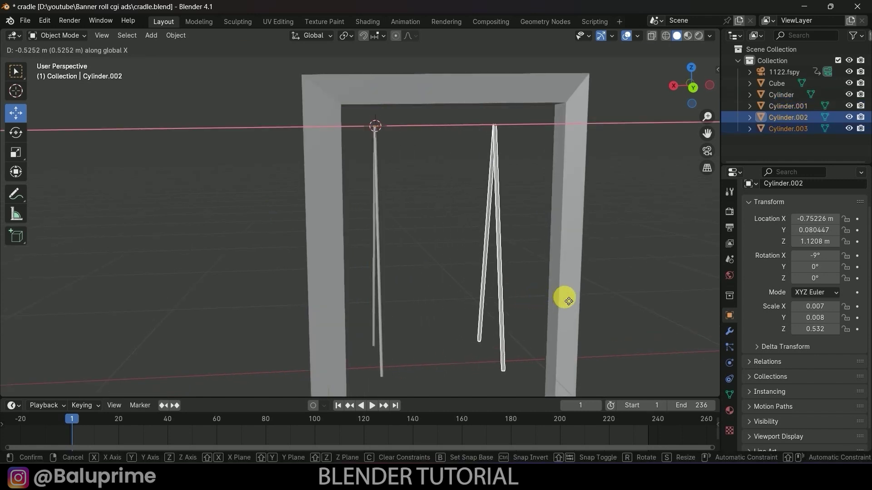
pyautogui.click(572, 300)
pyautogui.scroll(-3, 543, 268)
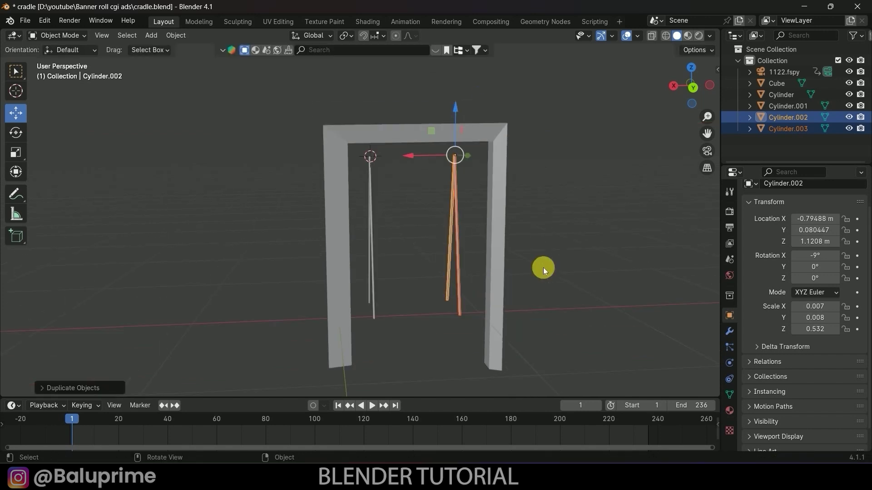
# Add a cube mesh for the swing seat and scale it uniformly to about 0.214.
pyautogui.scroll(1, 543, 268)
pyautogui.moveTo(423, 318); pyautogui.dragTo(399, 281, button='middle')
pyautogui.click(151, 35)
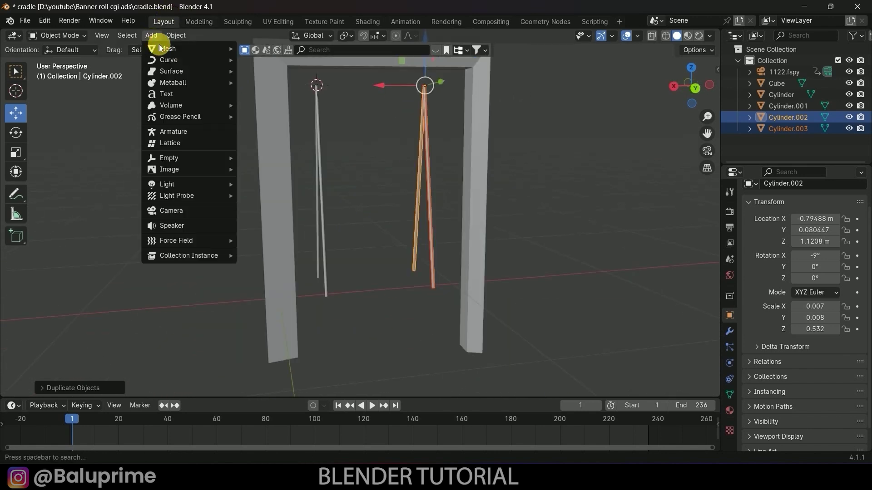
pyautogui.moveTo(160, 47)
pyautogui.click(254, 60)
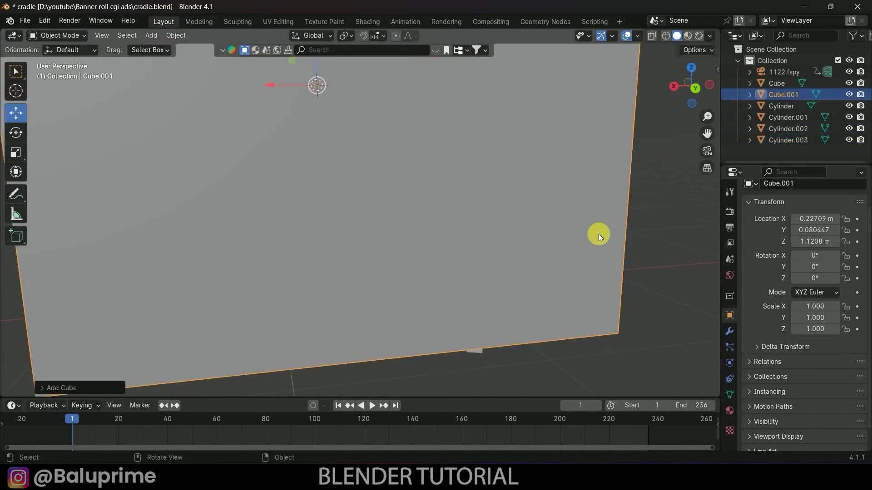
pyautogui.press('s')
pyautogui.click(369, 129)
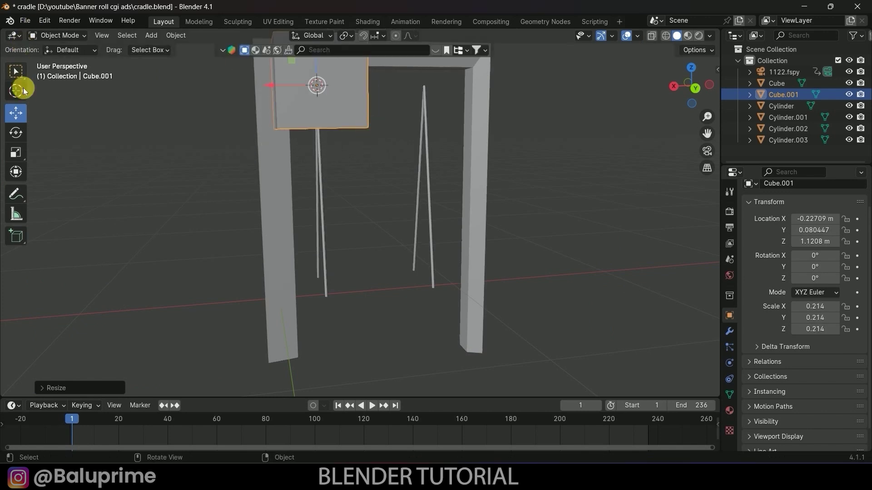
# Move the cube down between the poles' lower ends, flatten it along Z and widen it along X to a scale of about 0.326.
pyautogui.moveTo(312, 64); pyautogui.dragTo(358, 262)
pyautogui.press('s')
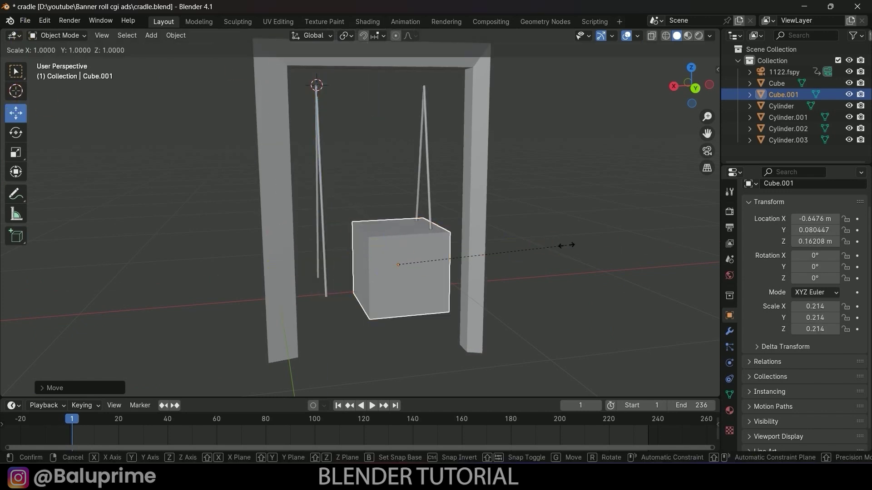
pyautogui.press('z')
pyautogui.click(424, 263)
pyautogui.press('s')
pyautogui.press('x')
pyautogui.click(382, 247)
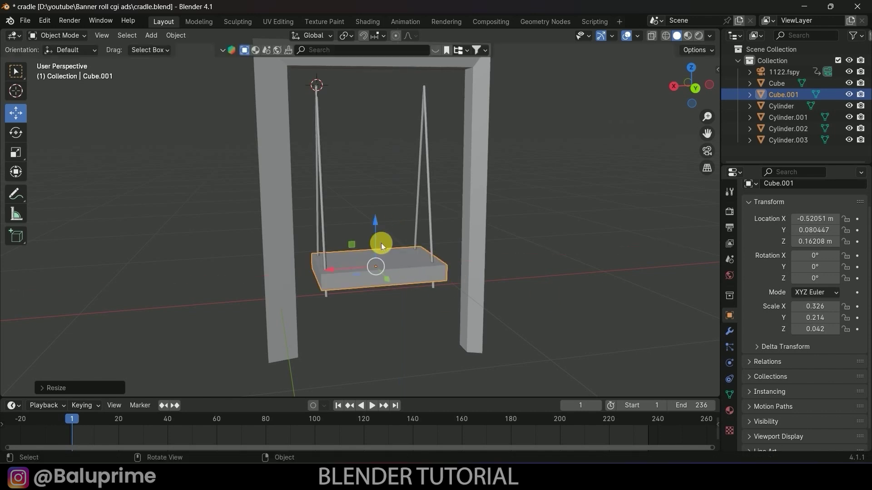
# Thin the swing seat to a Z scale of about 0.026 and align it with the lower ends of the four poles.
pyautogui.moveTo(382, 247); pyautogui.dragTo(520, 314, button='middle')
pyautogui.scroll(3, 520, 314)
pyautogui.moveTo(325, 253); pyautogui.dragTo(334, 258)
pyautogui.scroll(2, 386, 255)
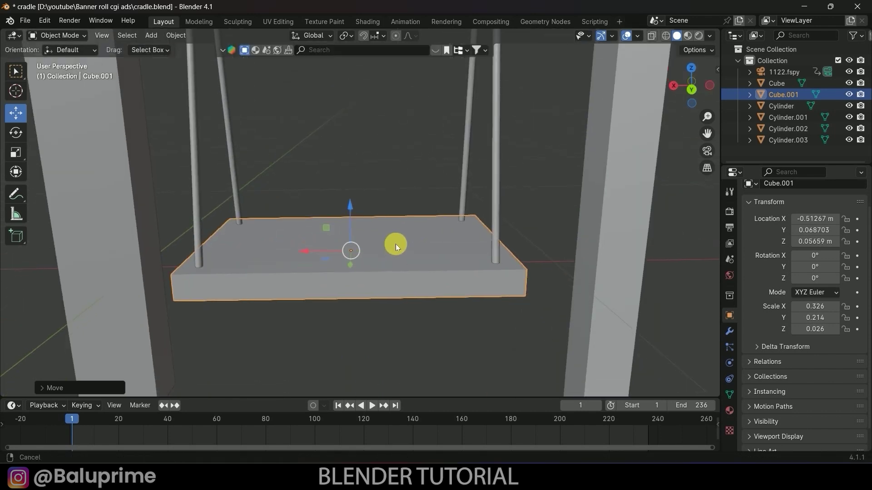
# Apply the swing seat's scale.
pyautogui.click(181, 39)
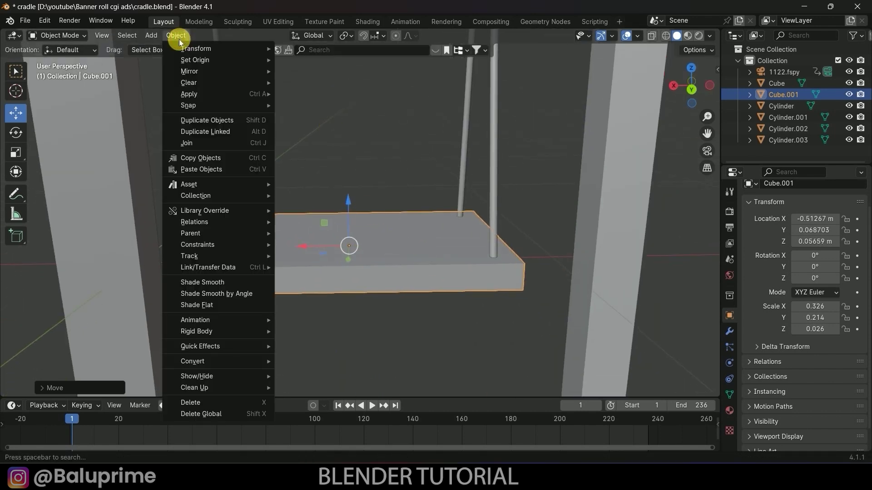
pyautogui.moveTo(186, 99)
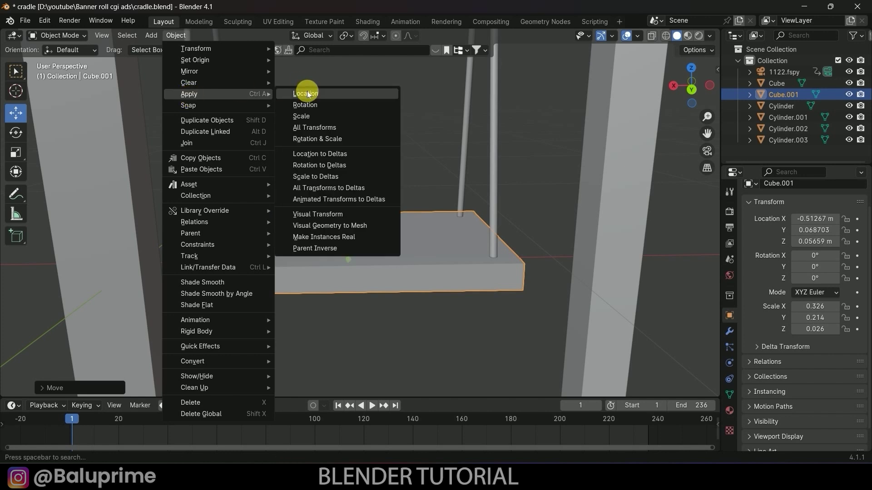
pyautogui.click(299, 114)
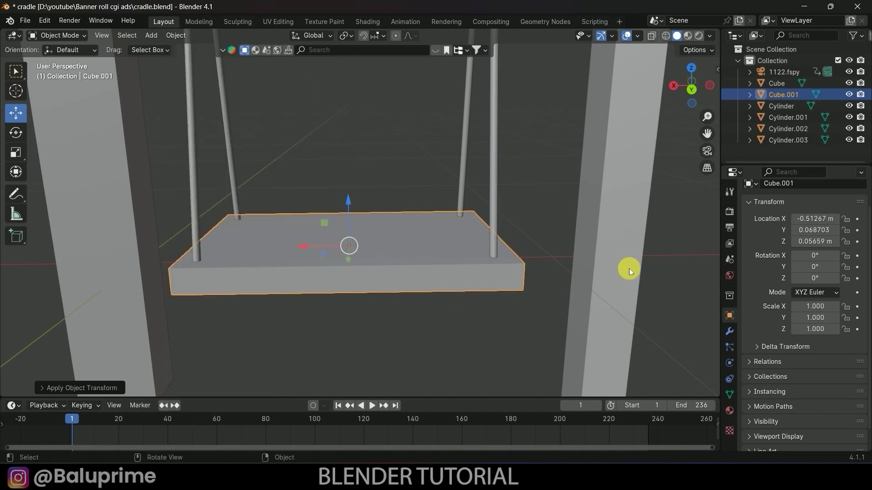
# Add a Bevel modifier to the swing seat, reduce the bevel amount to slightly soften the edges, and apply the modifier.
pyautogui.click(726, 331)
pyautogui.click(795, 211)
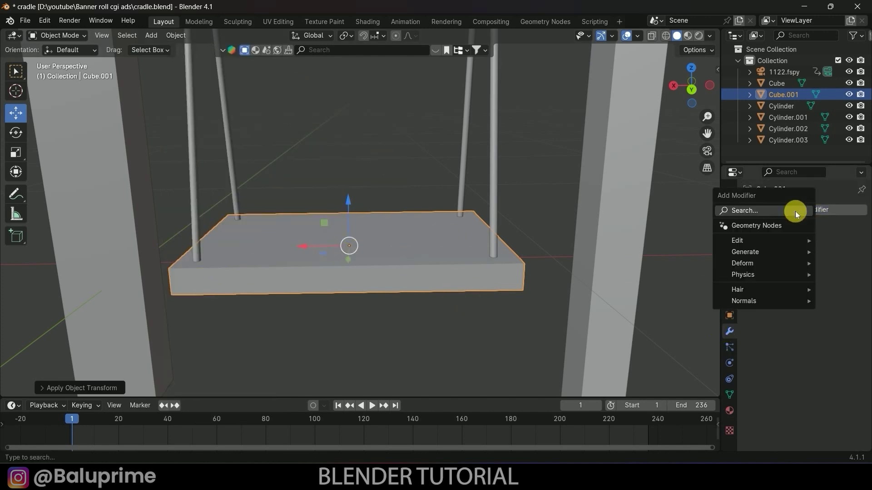
pyautogui.moveTo(758, 252)
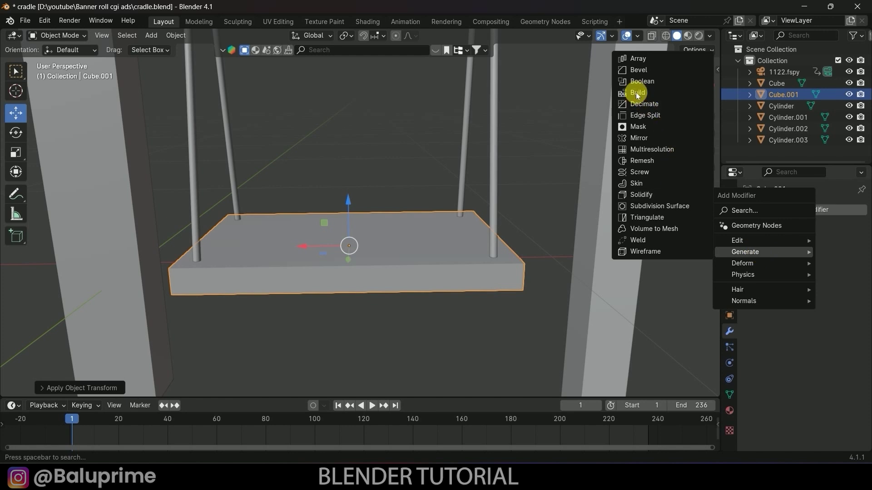
pyautogui.click(638, 70)
pyautogui.moveTo(826, 272); pyautogui.dragTo(798, 271)
pyautogui.click(833, 228)
pyautogui.click(813, 236)
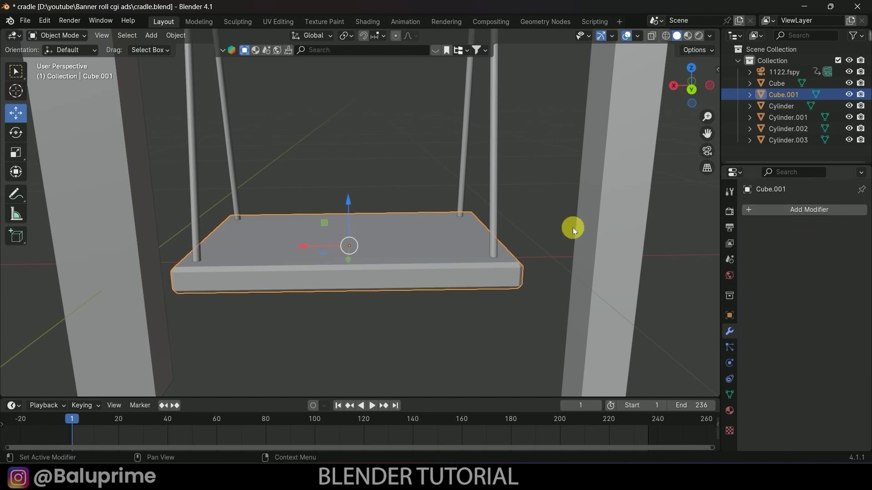
# Add a cylinder mesh for the swing's crossbar and rotate it 90° about the Y axis.
pyautogui.scroll(-4, 499, 218)
pyautogui.moveTo(432, 209); pyautogui.dragTo(375, 184, button='middle')
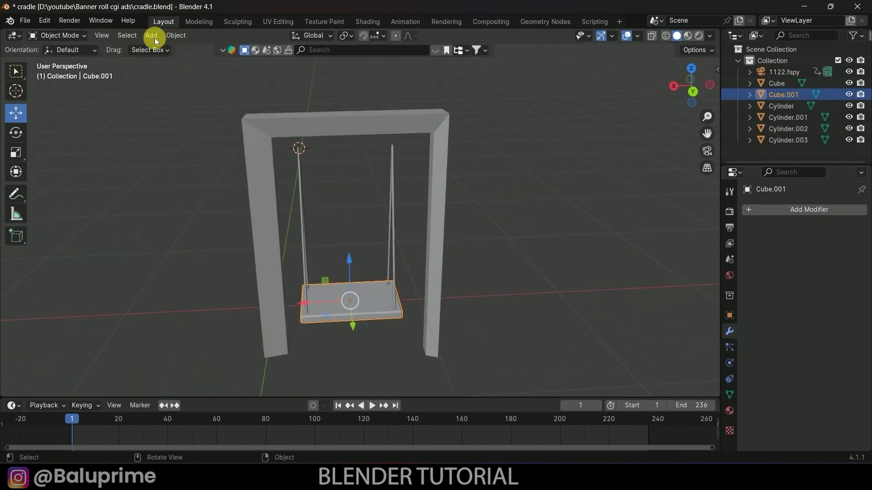
pyautogui.click(151, 35)
pyautogui.moveTo(220, 51)
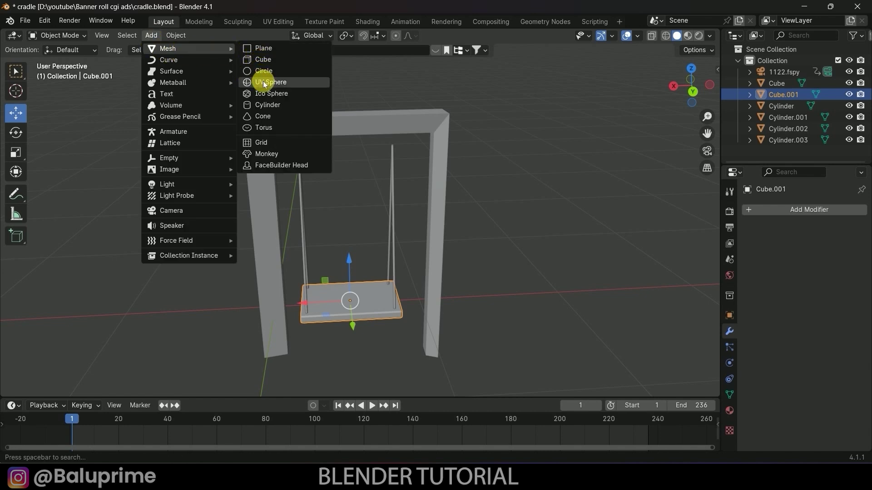
pyautogui.click(264, 106)
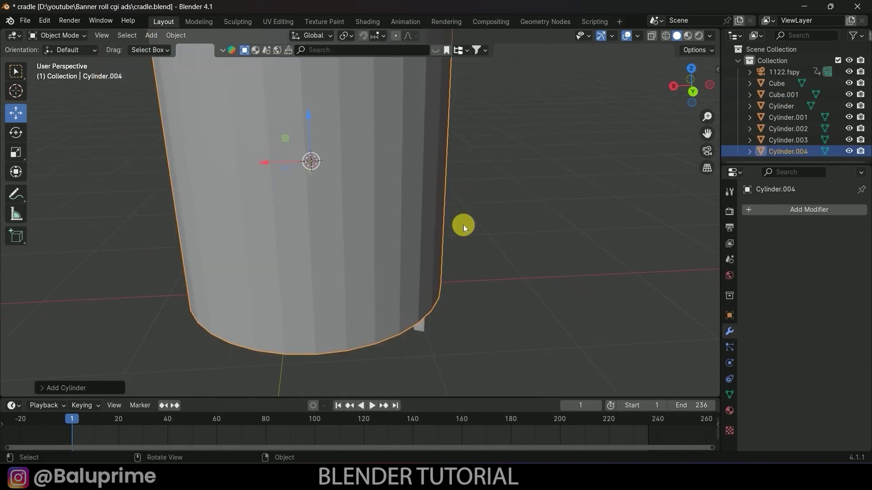
pyautogui.press('r')
pyautogui.press('y')
pyautogui.press('9')
pyautogui.press('0')
pyautogui.press('Return')
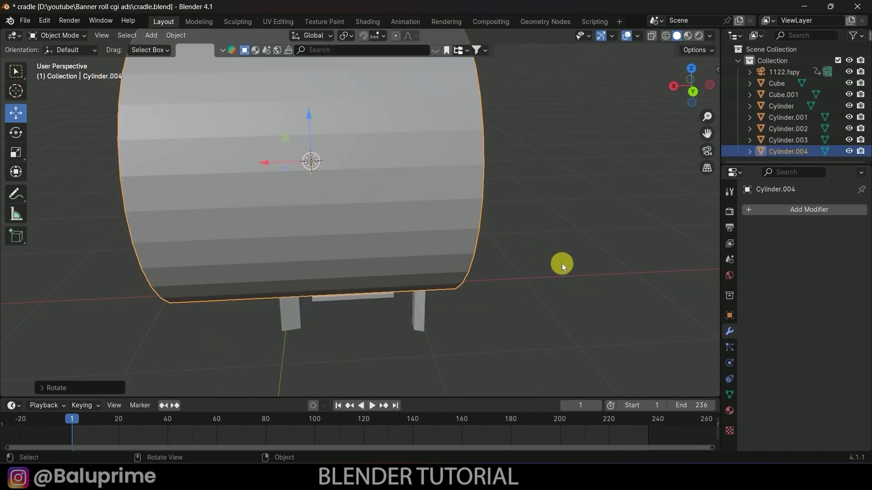
# Scale the cylinder to about 0.04, stretch it along X into a crossbar and centre it above the poles so it reaches both pillars.
pyautogui.press('s')
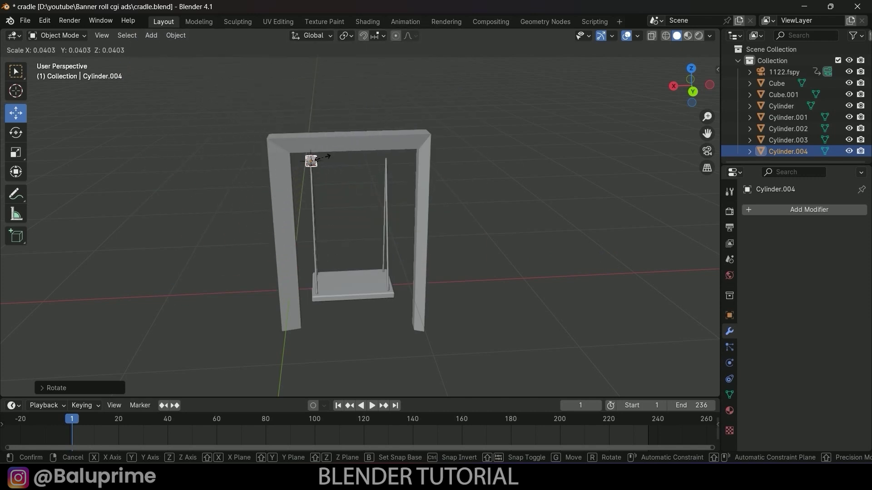
pyautogui.click(321, 159)
pyautogui.scroll(4, 351, 156)
pyautogui.press('s')
pyautogui.press('x')
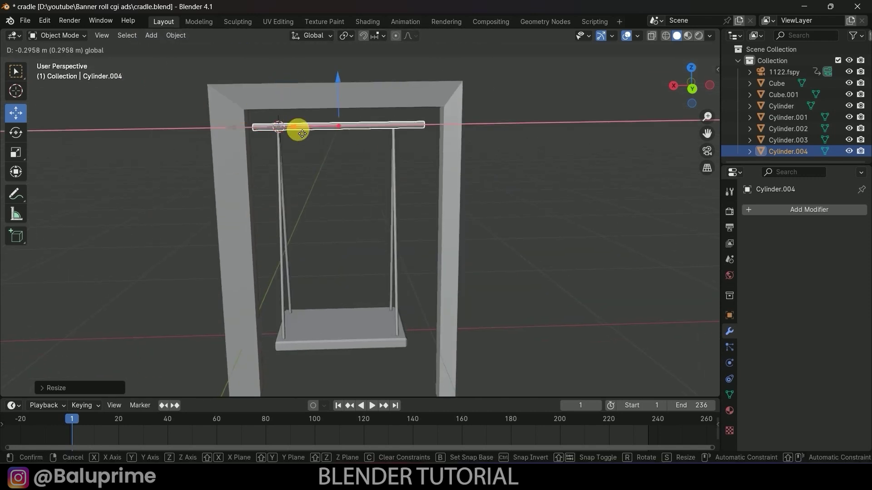
pyautogui.click(398, 189)
pyautogui.scroll(4, 361, 251)
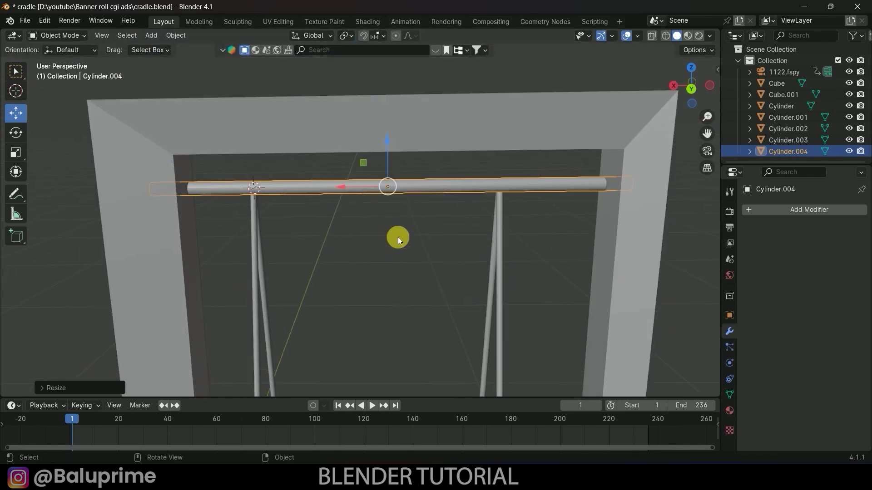
pyautogui.keyDown('shift'); pyautogui.click(403, 191); pyautogui.keyUp('shift')
pyautogui.click(403, 190)
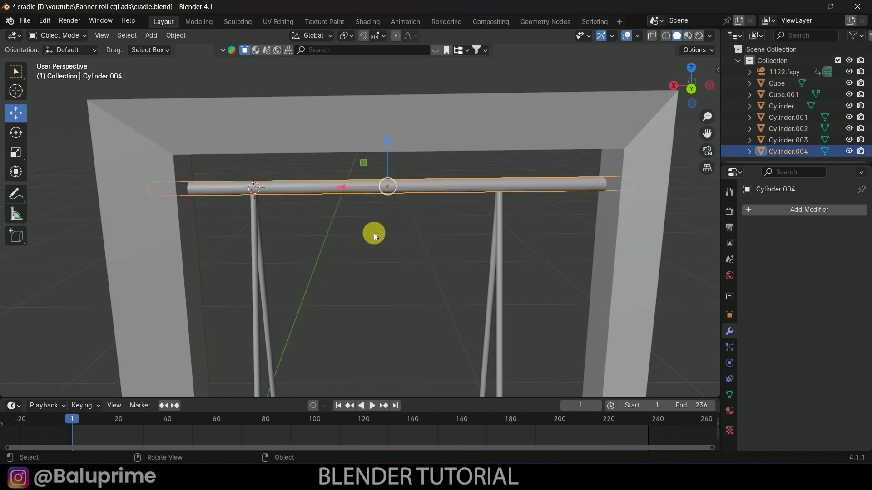
# Duplicate the crossbar in place, thicken the copy and shorten it along X into a collar at the crossbar's end on the poles' original side.
pyautogui.hotkey('shift', 'd')
pyautogui.rightClick(410, 236)
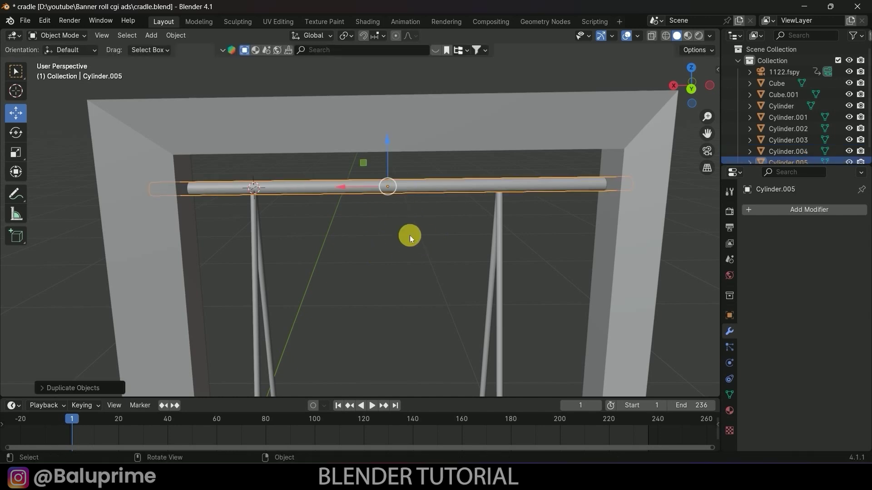
pyautogui.press('s')
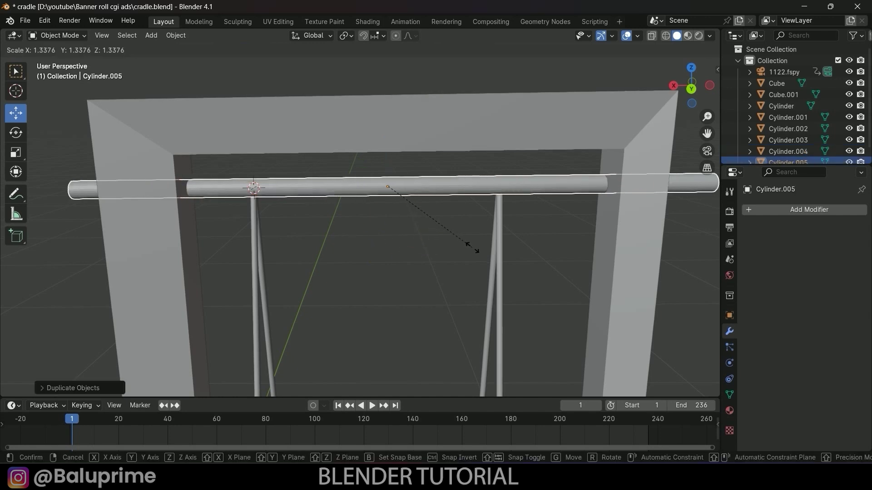
pyautogui.click(295, 179)
pyautogui.press('g')
pyautogui.press('x')
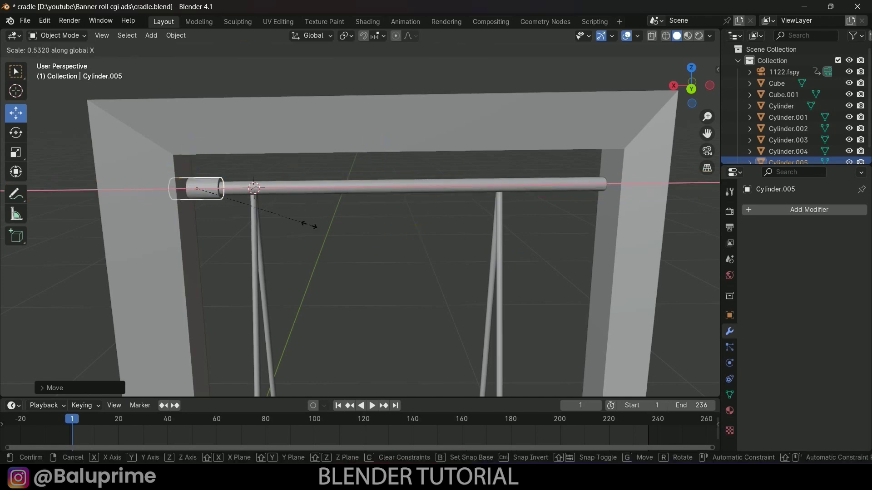
pyautogui.click(305, 220)
# Duplicate the collar along X to the crossbar's opposite end.
pyautogui.hotkey('shift', 'd')
pyautogui.press('x')
pyautogui.click(648, 233)
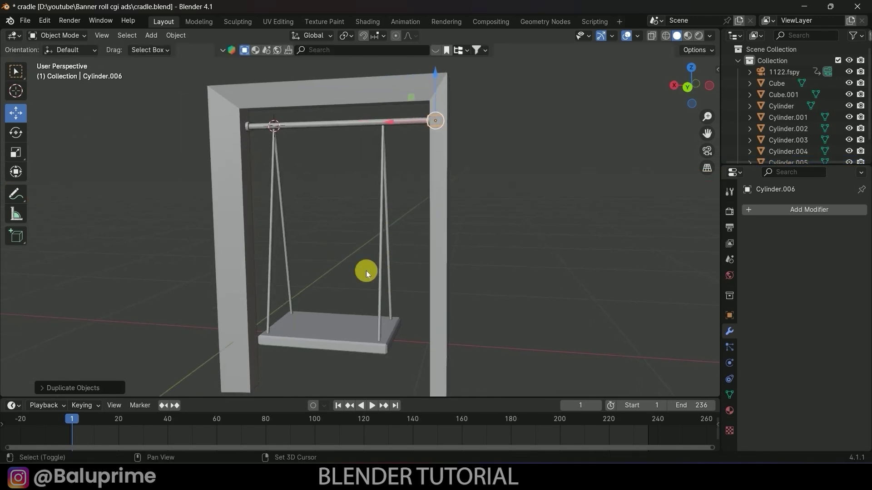
pyautogui.moveTo(389, 298); pyautogui.dragTo(306, 292, button='middle')
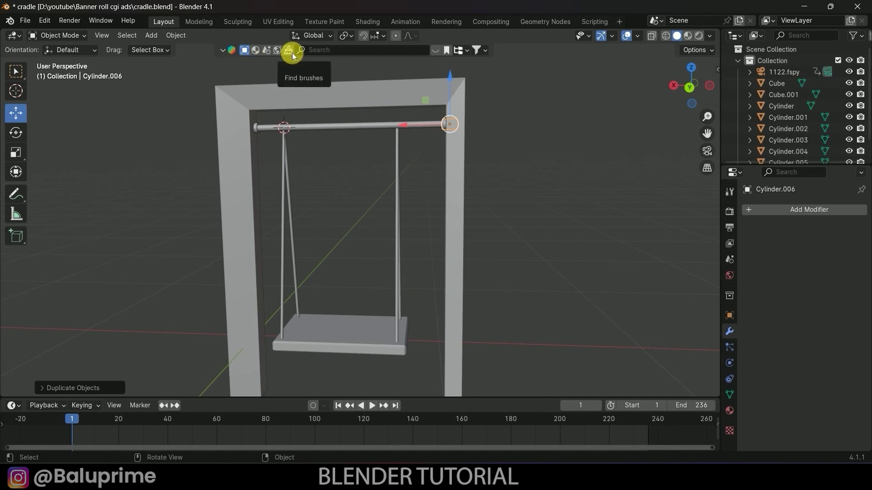
# Search the online asset library for "teddy" and import the Toy Teddy Bear model into the scene.
pyautogui.click(356, 54)
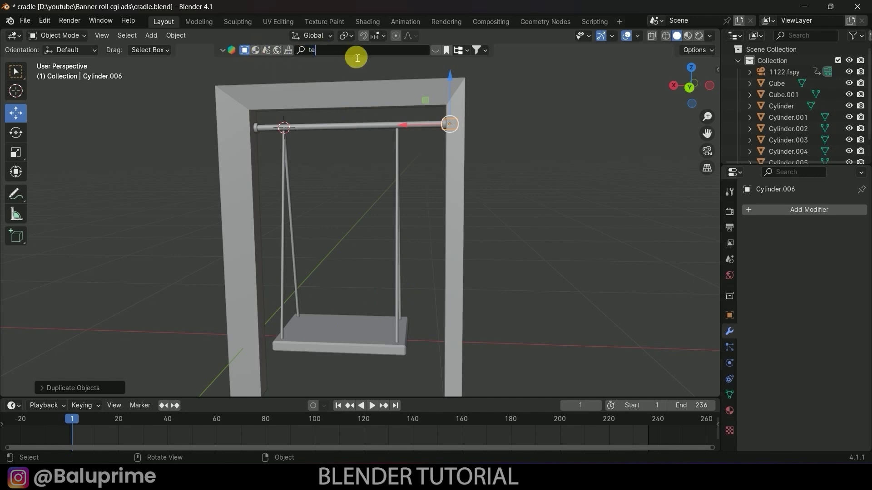
pyautogui.write('teddy')
pyautogui.press('Return')
pyautogui.moveTo(207, 102)
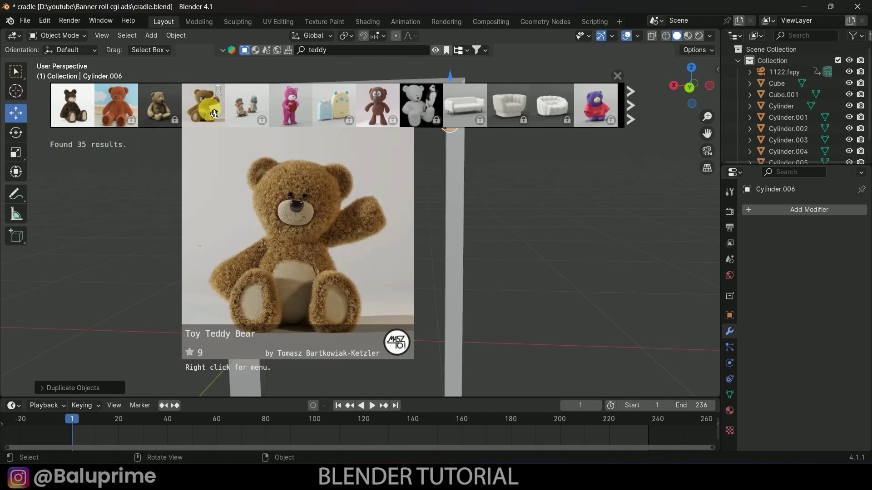
pyautogui.moveTo(208, 113)
pyautogui.mouseDown()
pyautogui.moveTo(340, 87)
pyautogui.moveTo(327, 87)
pyautogui.mouseUp()
pyautogui.scroll(-3, 459, 252)
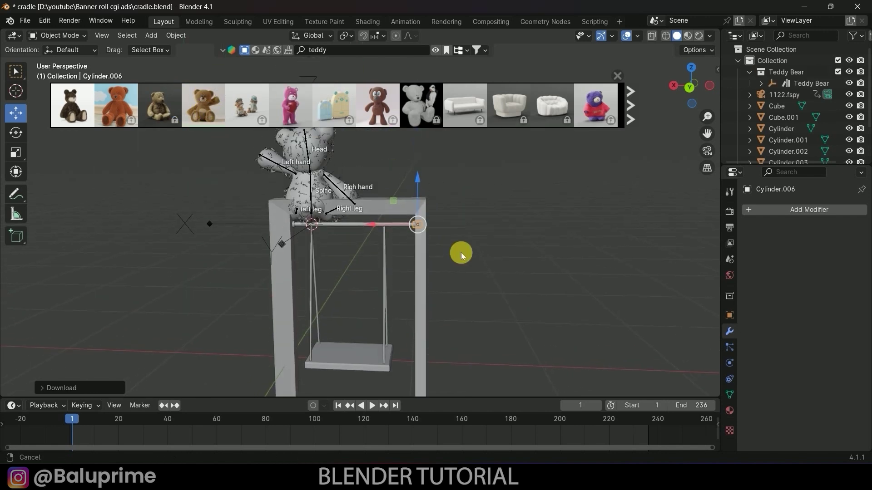
pyautogui.click(615, 77)
# Lower the teddy bear to a Z location of about 0.071 m and rotate it about Z to about 184°.
pyautogui.moveTo(502, 239); pyautogui.dragTo(424, 160, button='middle')
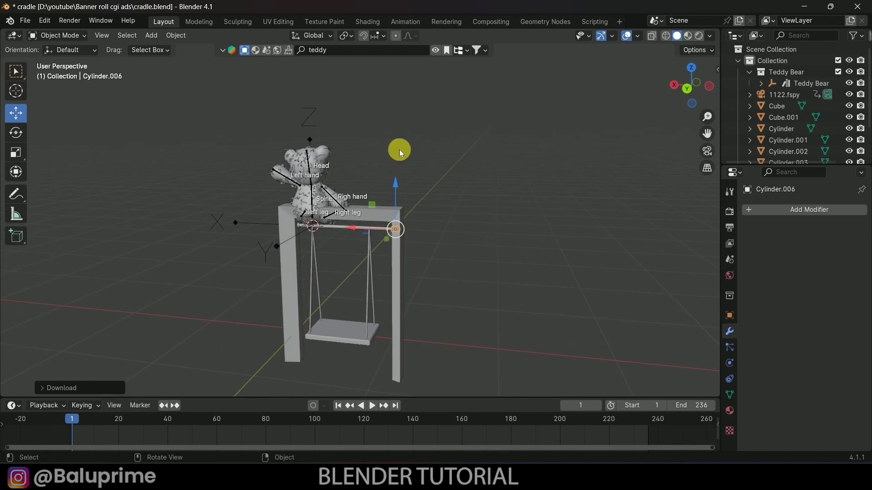
pyautogui.click(316, 165)
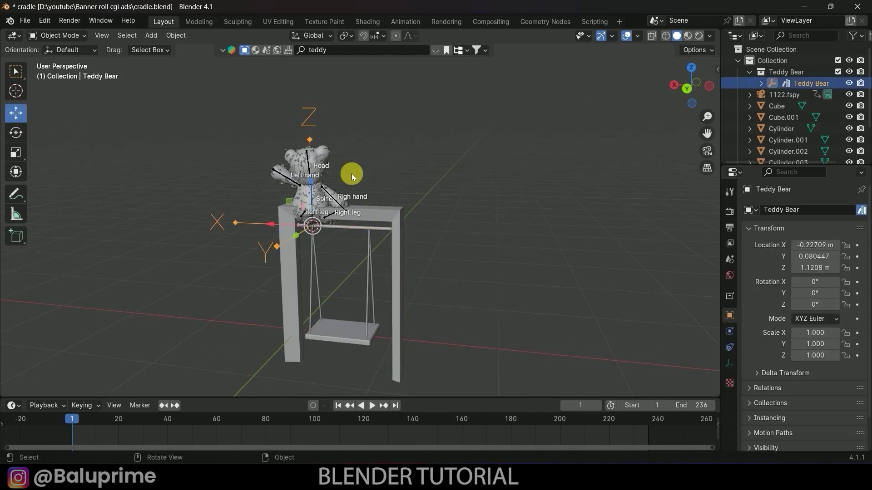
pyautogui.moveTo(311, 187); pyautogui.dragTo(328, 292)
pyautogui.press('KP_7')
pyautogui.keyDown('shift'); pyautogui.moveTo(489, 275); pyautogui.dragTo(417, 373, button='middle'); pyautogui.keyUp('shift')
pyautogui.click(15, 132)
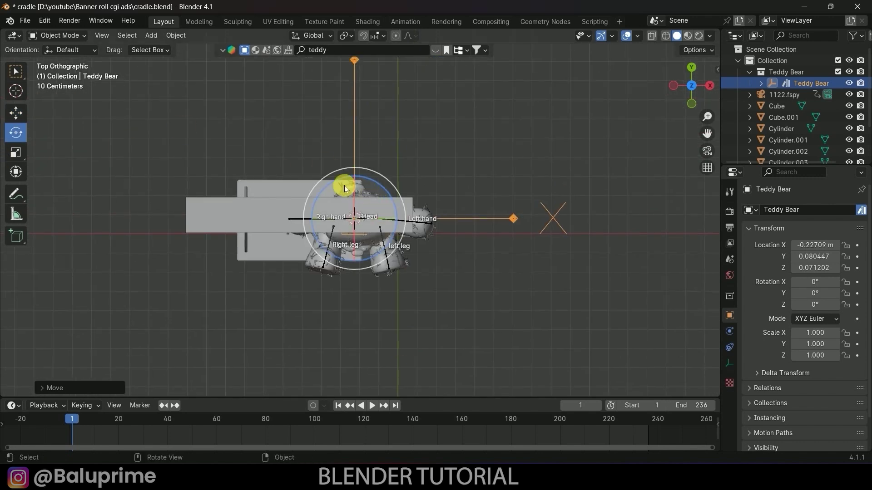
pyautogui.moveTo(331, 185); pyautogui.dragTo(414, 272)
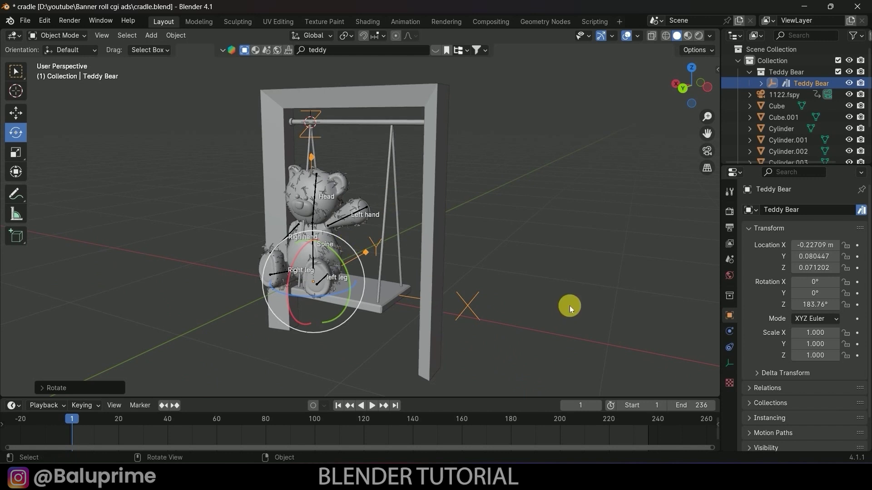
# Scale the teddy bear to about 0.91 and move it so it sits centred on the swing seat.
pyautogui.press('s')
pyautogui.click(177, 188)
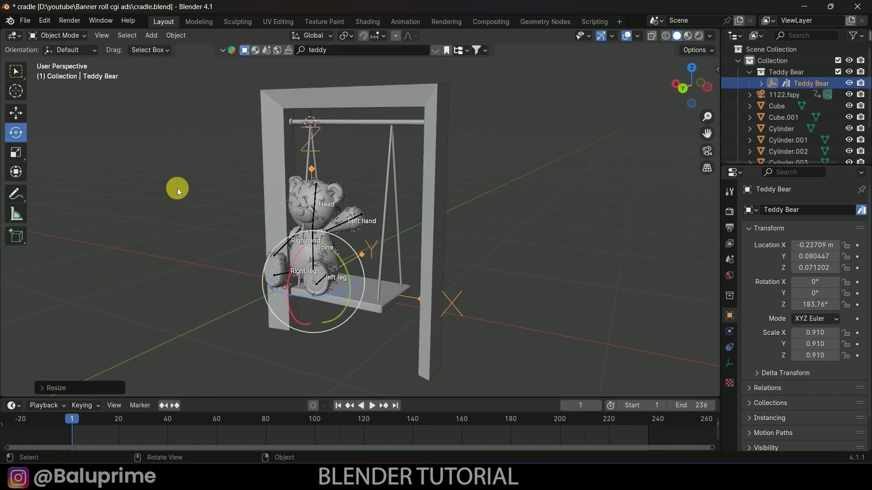
pyautogui.click(18, 115)
pyautogui.moveTo(292, 279); pyautogui.dragTo(320, 285)
pyautogui.moveTo(435, 304); pyautogui.dragTo(400, 296)
pyautogui.moveTo(400, 296); pyautogui.dragTo(452, 245, button='middle')
# Set the crossbar's origin to its geometry and snap the 3D cursor to that origin.
pyautogui.click(386, 154)
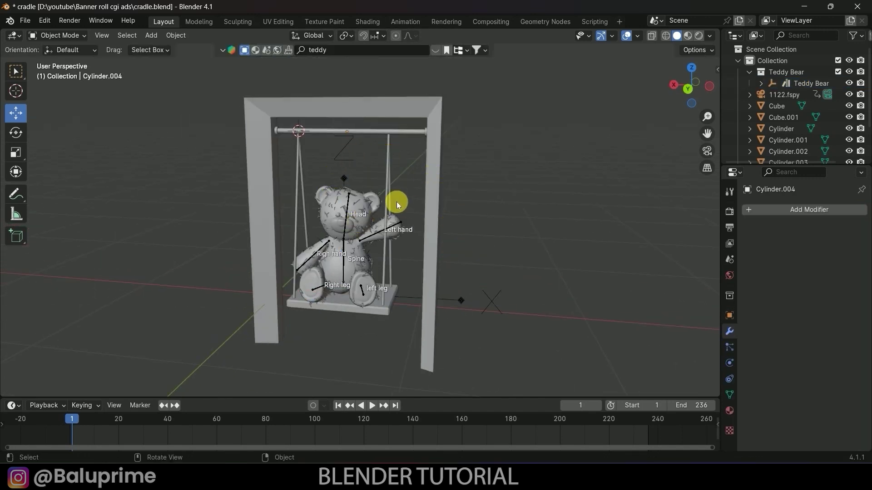
pyautogui.click(361, 129)
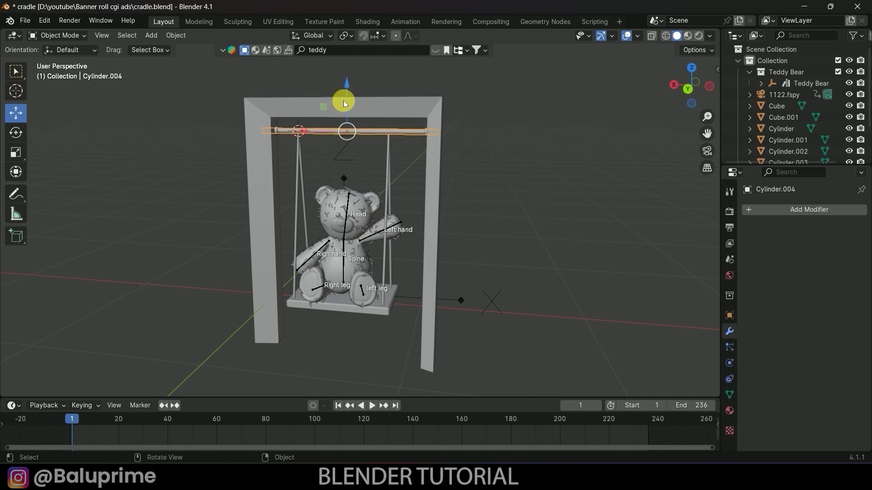
pyautogui.click(173, 35)
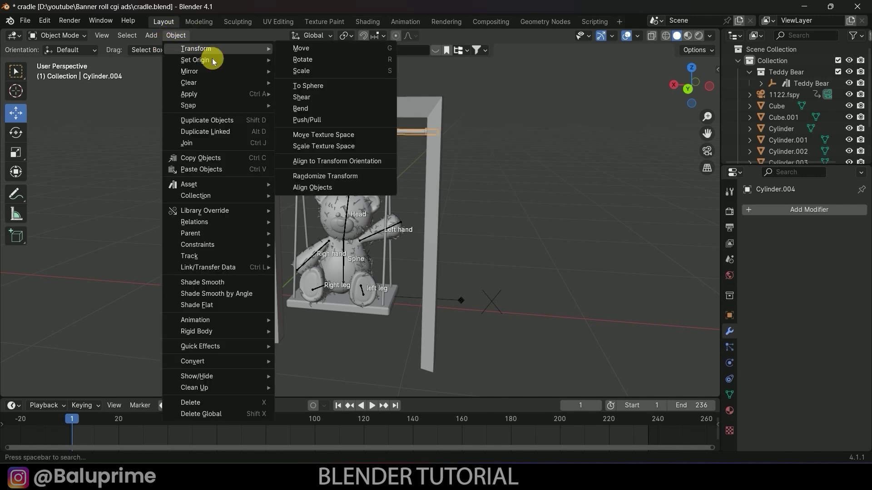
pyautogui.moveTo(212, 59)
pyautogui.click(307, 76)
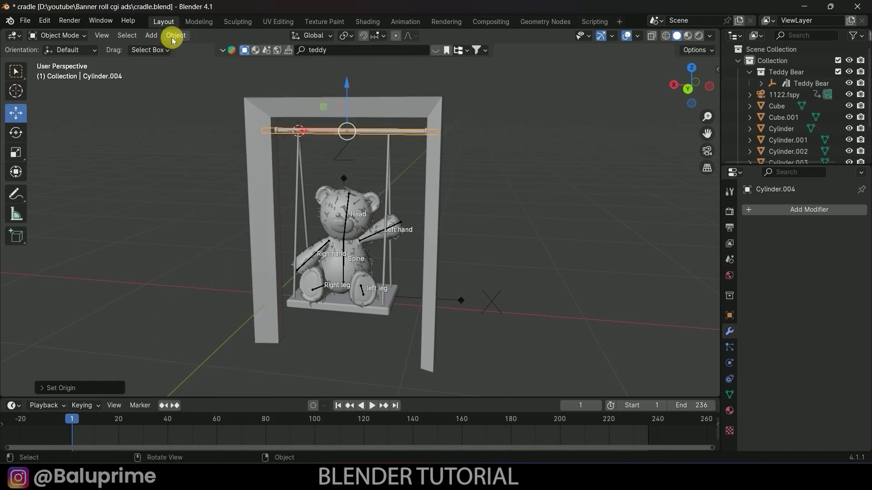
pyautogui.hotkey('shift', 's')
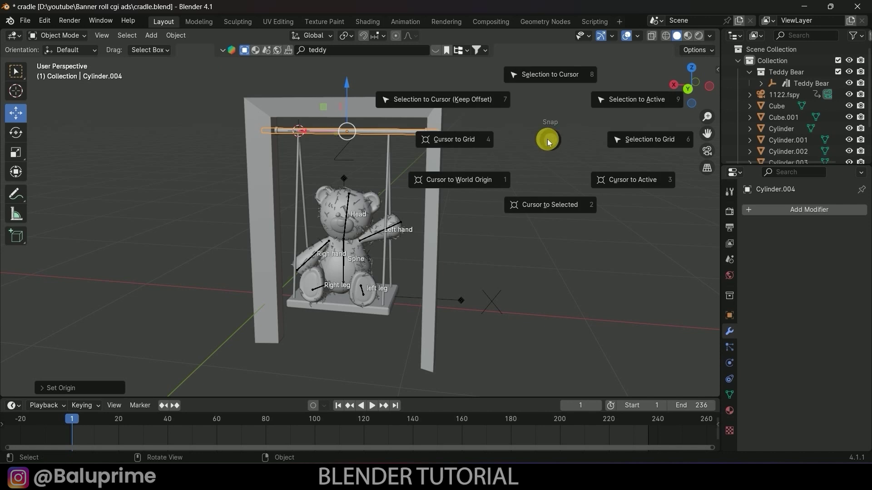
pyautogui.click(549, 205)
# Add a cube-shaped empty at the 3D cursor on the crossbar's centre.
pyautogui.moveTo(364, 163); pyautogui.dragTo(336, 142, button='middle')
pyautogui.click(142, 38)
pyautogui.moveTo(148, 36)
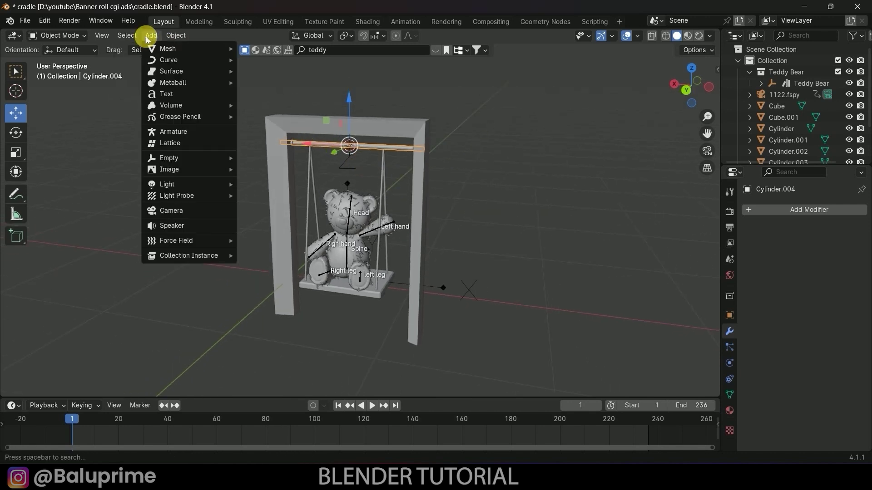
pyautogui.moveTo(232, 159)
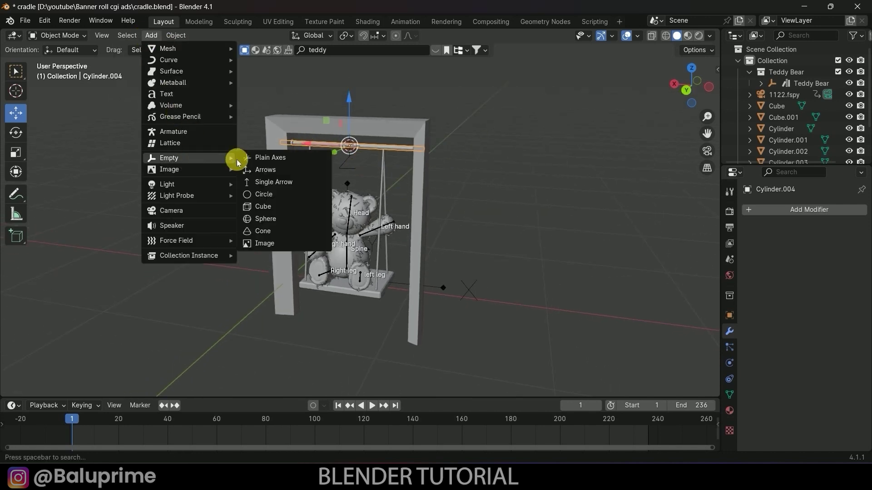
pyautogui.click(264, 208)
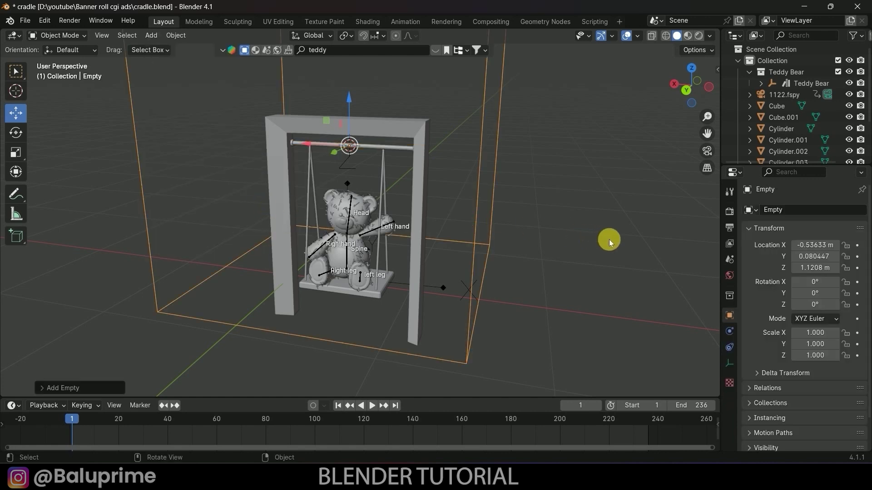
# Scale the cube-shaped empty on the crossbar down to about 0.227.
pyautogui.press('s')
pyautogui.click(411, 173)
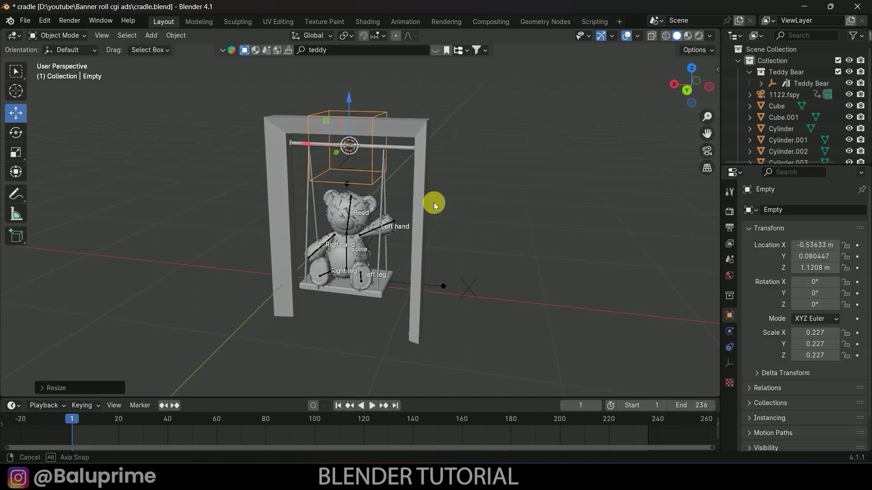
pyautogui.moveTo(410, 203); pyautogui.dragTo(445, 209, button='middle')
pyautogui.scroll(2, 445, 208)
pyautogui.scroll(1, 445, 209)
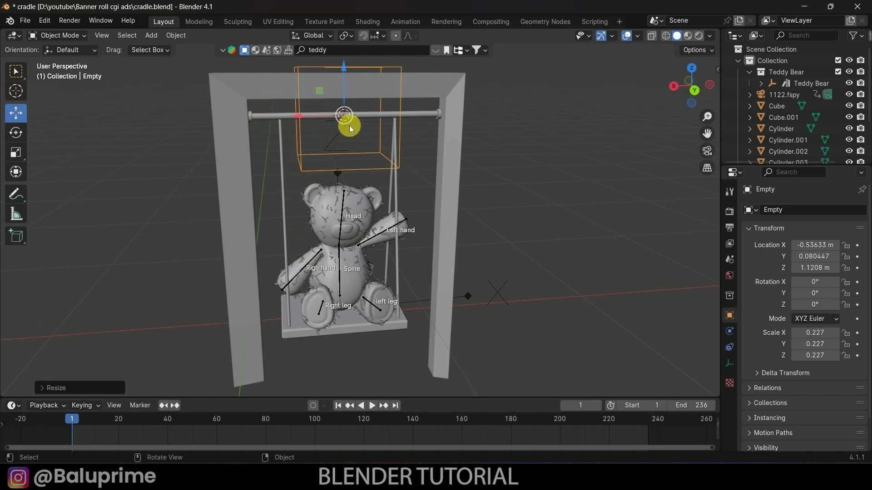
# Parent the crossbar, all four swing ropes, the seat and the teddy bear with its rig to the cube-shaped empty.
pyautogui.click(271, 117)
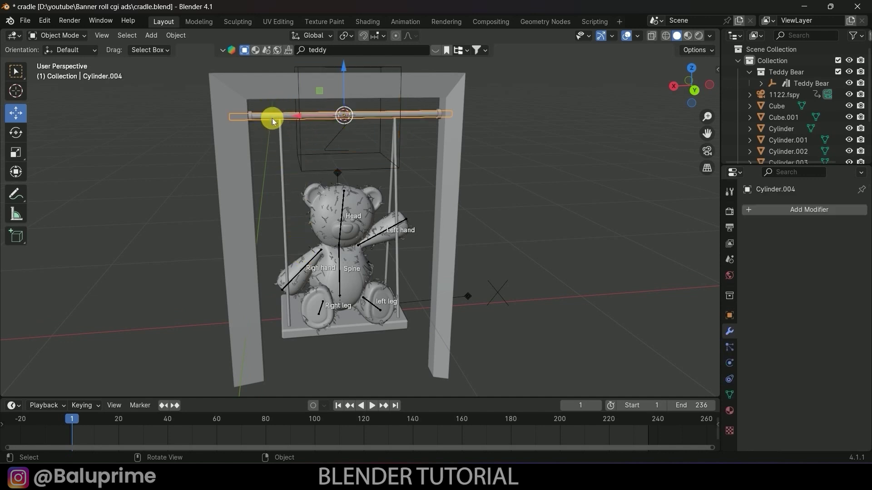
pyautogui.scroll(2, 222, 102)
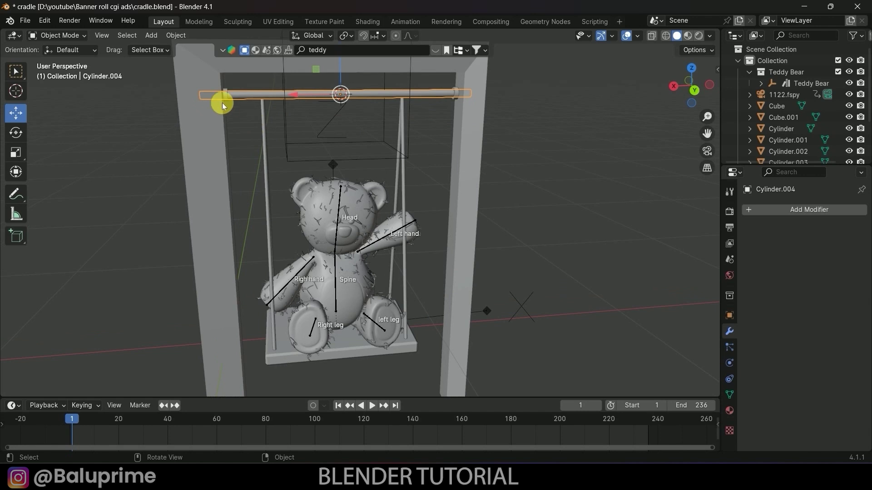
pyautogui.moveTo(280, 161); pyautogui.dragTo(276, 214, button='middle')
pyautogui.keyDown('shift'); pyautogui.click(262, 233); pyautogui.keyUp('shift')
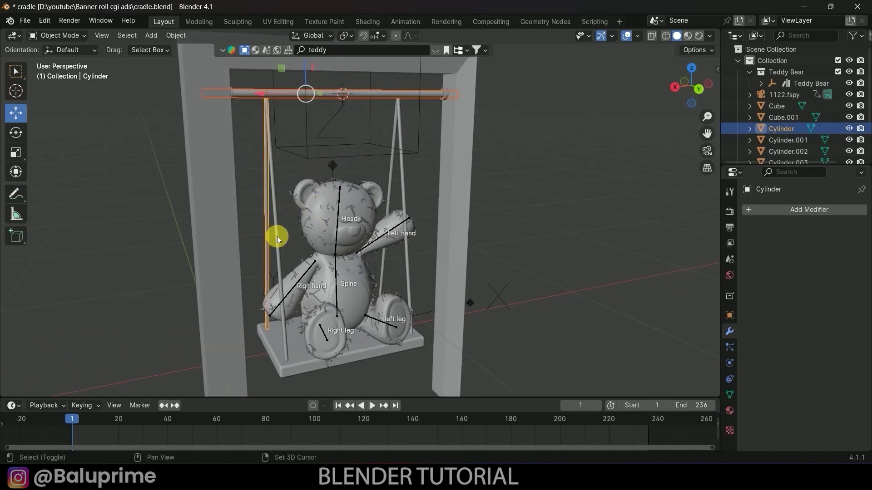
pyautogui.keyDown('shift'); pyautogui.click(277, 236); pyautogui.keyUp('shift')
pyautogui.keyDown('shift'); pyautogui.click(327, 334); pyautogui.keyUp('shift')
pyautogui.keyDown('shift'); pyautogui.click(338, 350); pyautogui.keyUp('shift')
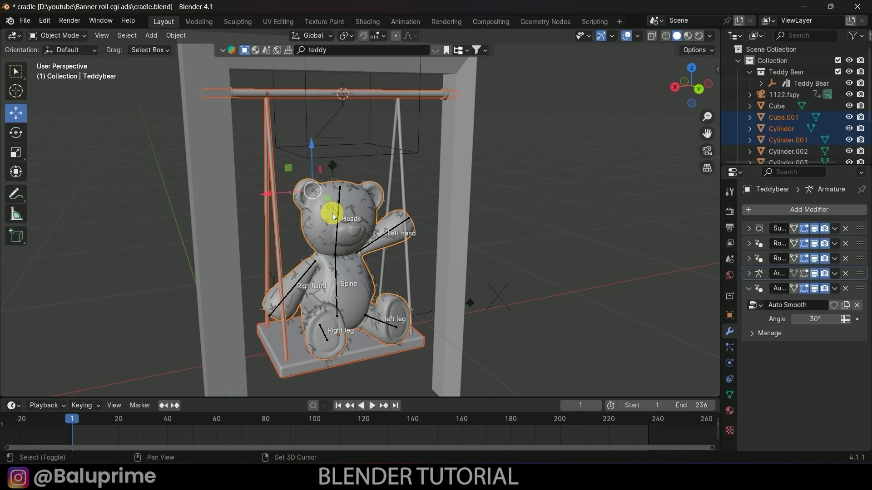
pyautogui.keyDown('shift'); pyautogui.click(332, 166); pyautogui.keyUp('shift')
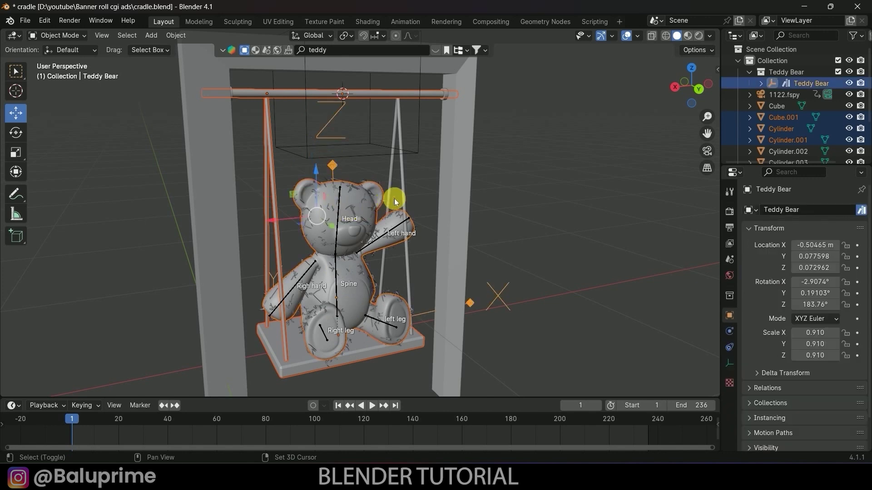
pyautogui.keyDown('shift'); pyautogui.click(393, 175); pyautogui.keyUp('shift')
pyautogui.moveTo(445, 204); pyautogui.dragTo(447, 186, button='middle')
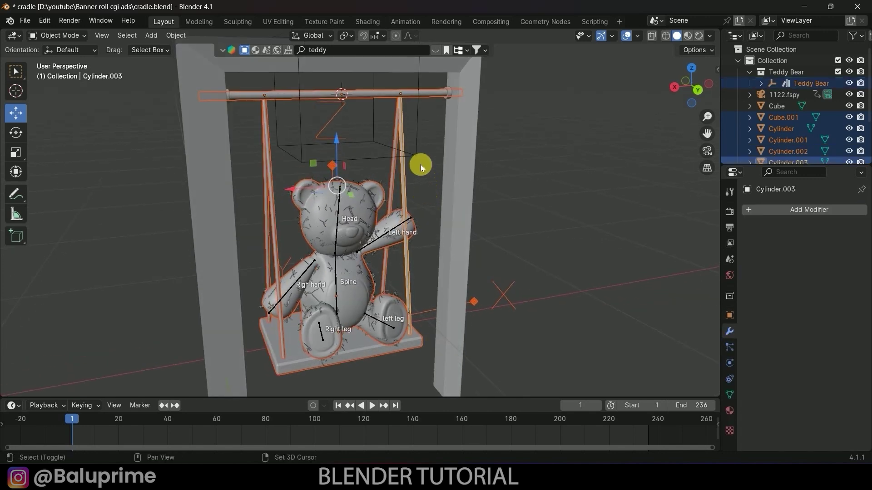
pyautogui.keyDown('shift'); pyautogui.click(416, 132); pyautogui.keyUp('shift')
pyautogui.scroll(-3, 573, 185)
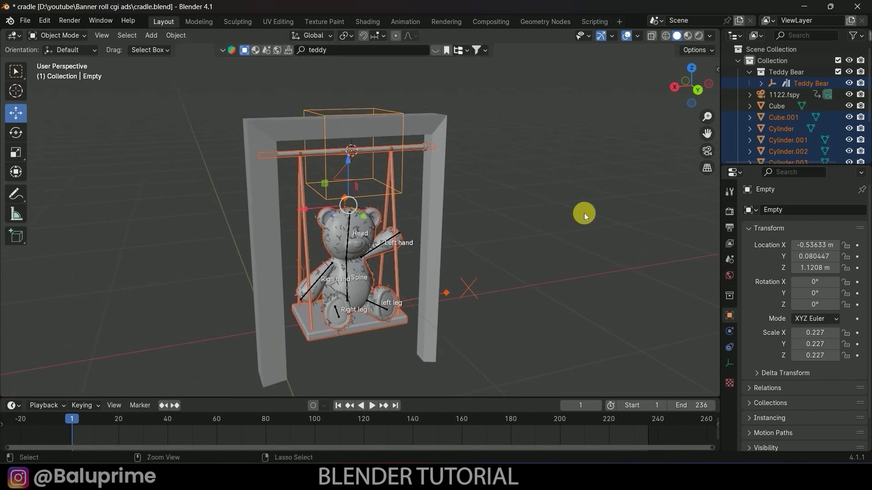
pyautogui.hotkey('ctrl', 'p')
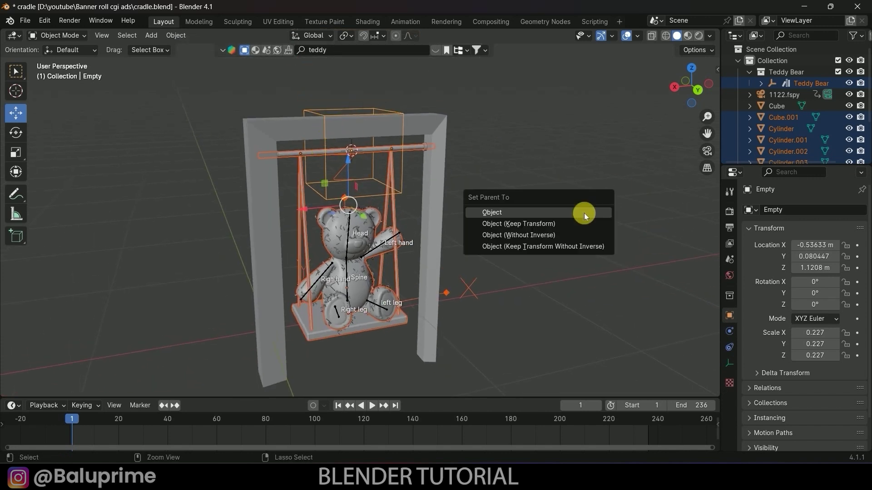
pyautogui.click(546, 220)
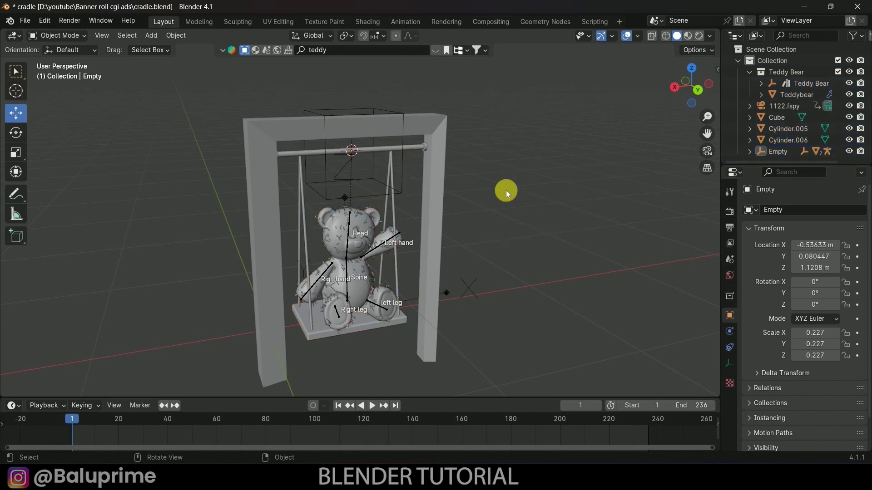
# Test the swing by rotating the empty about X to about -8.4°, and reset its X rotation to 0°.
pyautogui.click(369, 109)
pyautogui.moveTo(369, 109); pyautogui.dragTo(95, 102, button='middle')
pyautogui.click(16, 132)
pyautogui.moveTo(394, 123); pyautogui.dragTo(404, 122)
pyautogui.moveTo(404, 122); pyautogui.dragTo(354, 181, button='middle')
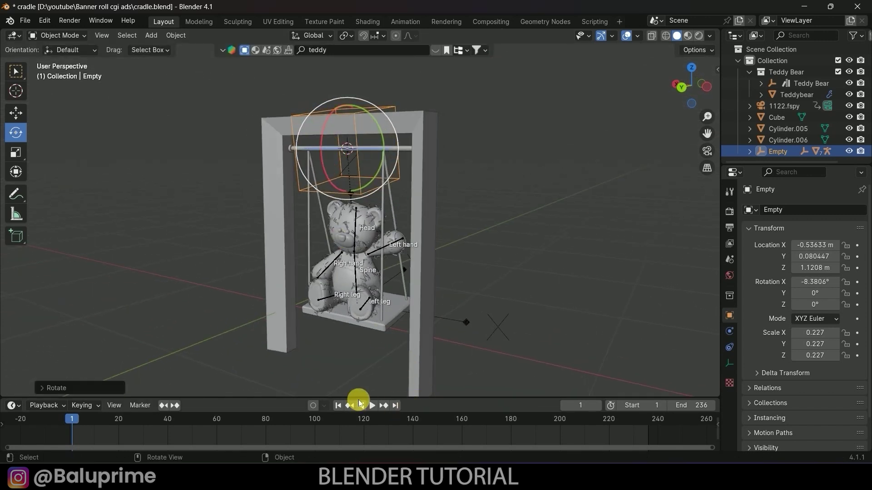
pyautogui.click(338, 405)
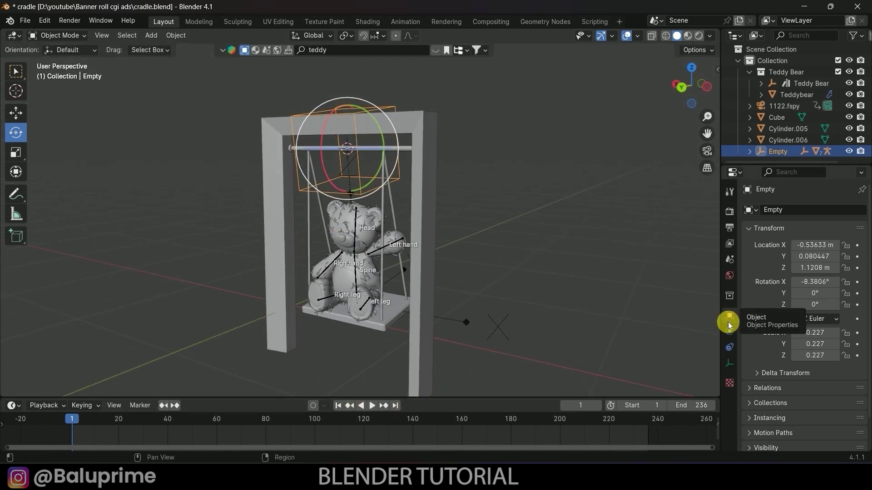
pyautogui.click(811, 283)
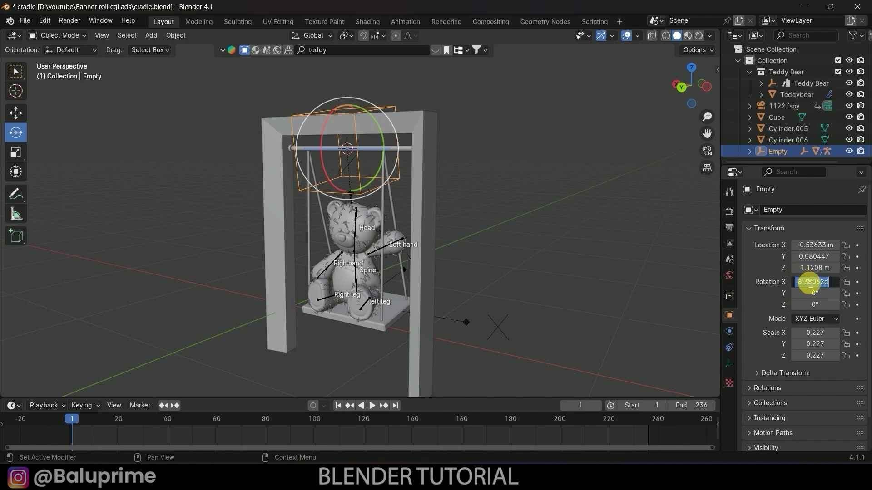
pyautogui.write('0')
pyautogui.press('Return')
# Try an X rotation of -9° on the empty and set it to -10° for the swing's starting pose.
pyautogui.moveTo(643, 262); pyautogui.dragTo(590, 261, button='middle')
pyautogui.click(825, 287)
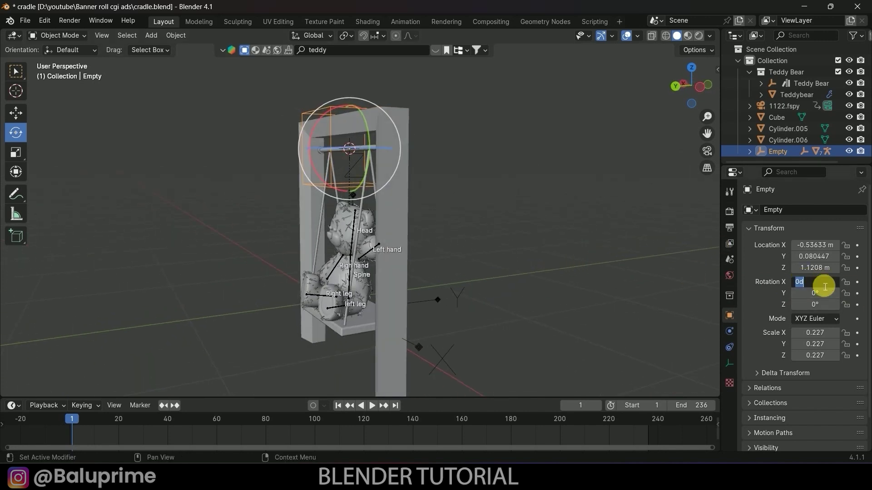
pyautogui.write('-9')
pyautogui.press('Return')
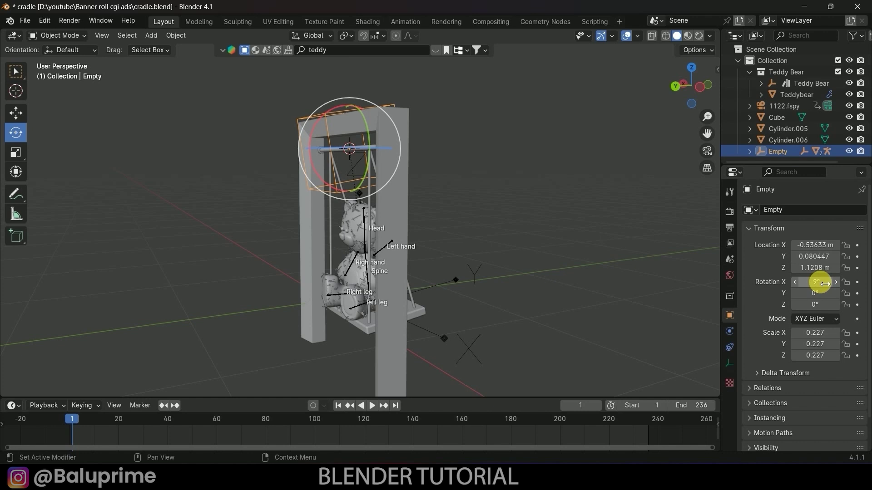
pyautogui.click(825, 285)
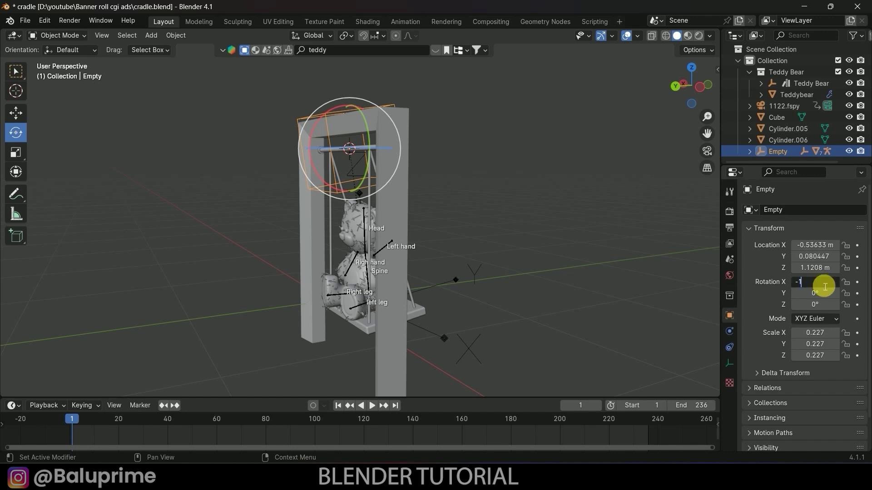
pyautogui.write('-10')
pyautogui.press('Return')
pyautogui.moveTo(399, 236); pyautogui.dragTo(456, 237, button='middle')
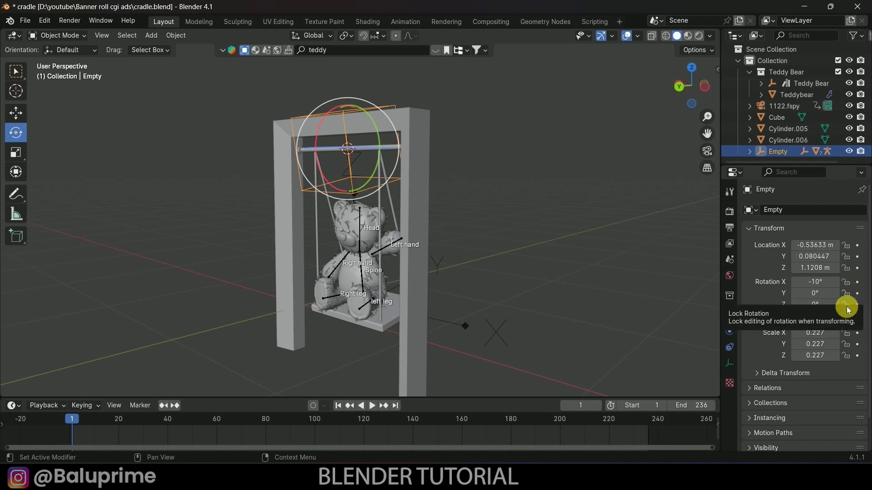
# Lock the empty's Y and Z rotation and keyframe its X rotation at frame 1.
pyautogui.click(845, 293)
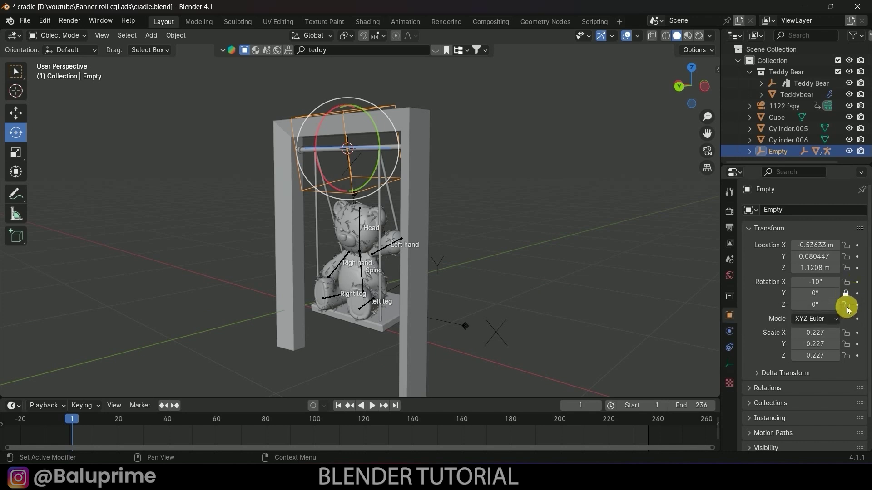
pyautogui.click(858, 283)
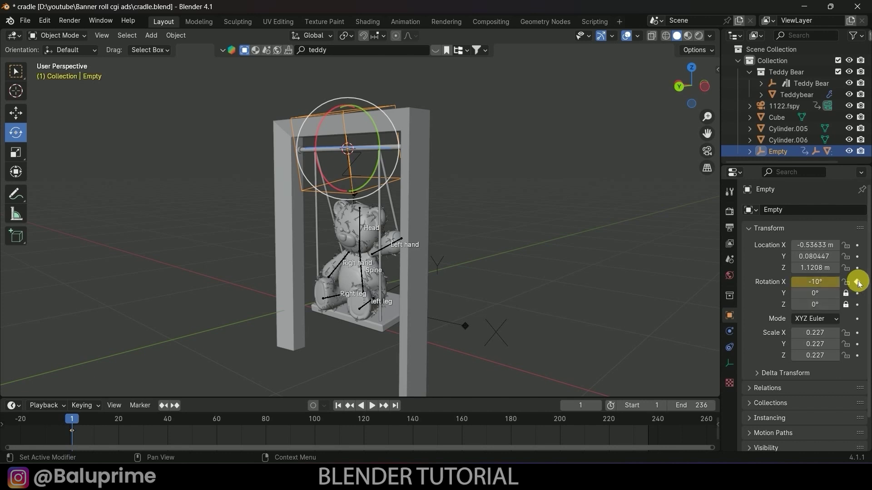
# At frame 40, set the empty's X rotation to 10° and keyframe it.
pyautogui.click(167, 424)
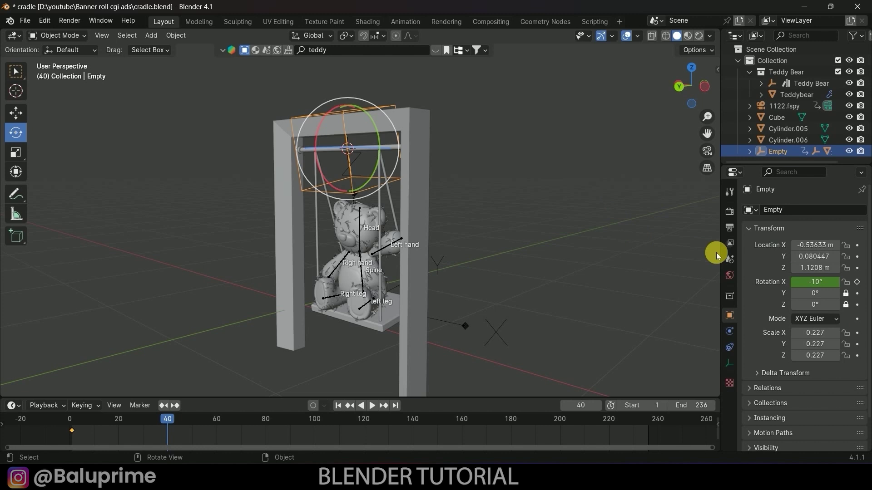
pyautogui.click(816, 285)
pyautogui.write('1')
pyautogui.press('Return')
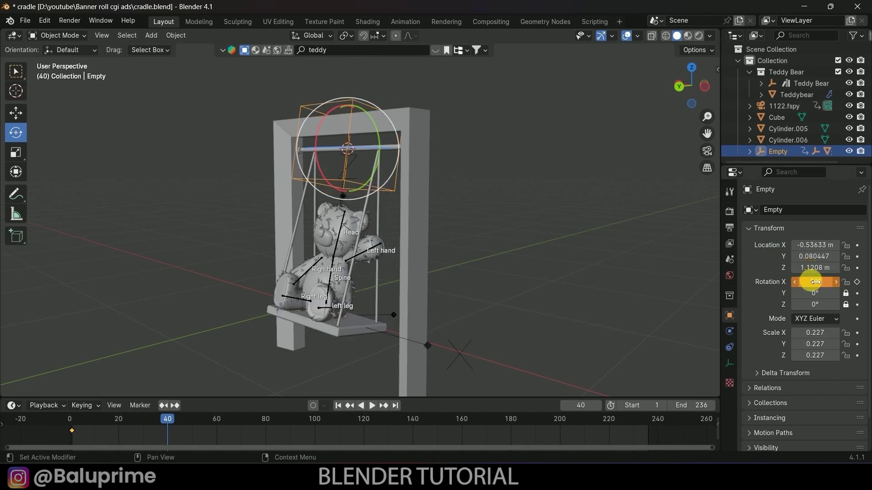
pyautogui.click(857, 282)
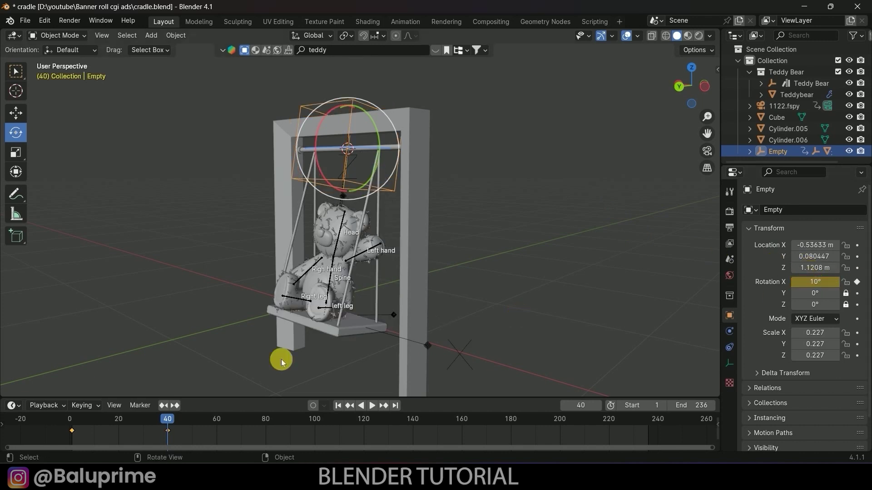
# At frame 80, set the empty's X rotation to -10° and keyframe it.
pyautogui.click(267, 420)
pyautogui.click(823, 288)
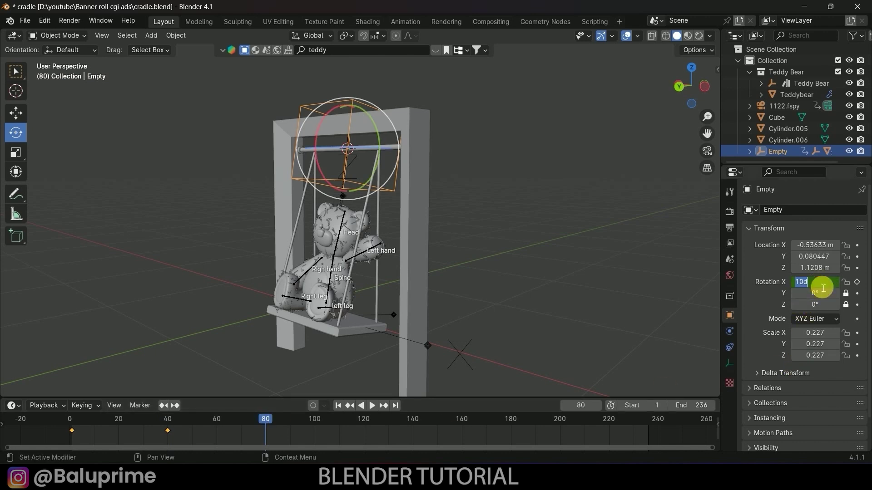
pyautogui.write('-10')
pyautogui.press('Return')
pyautogui.click(857, 282)
# Enlarge the timeline, select all the empty's rotation keyframes and set their extrapolation to Make Cyclic (F-Modifier).
pyautogui.moveTo(444, 398); pyautogui.dragTo(444, 384)
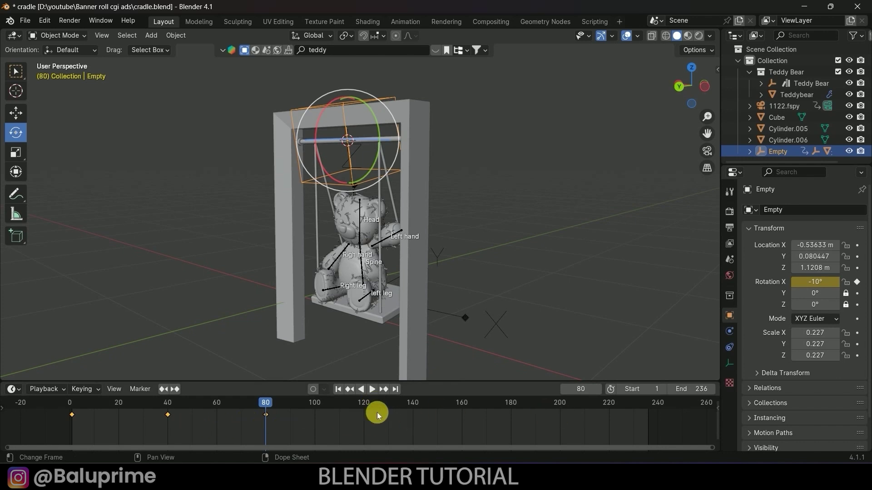
pyautogui.moveTo(343, 431); pyautogui.dragTo(62, 411)
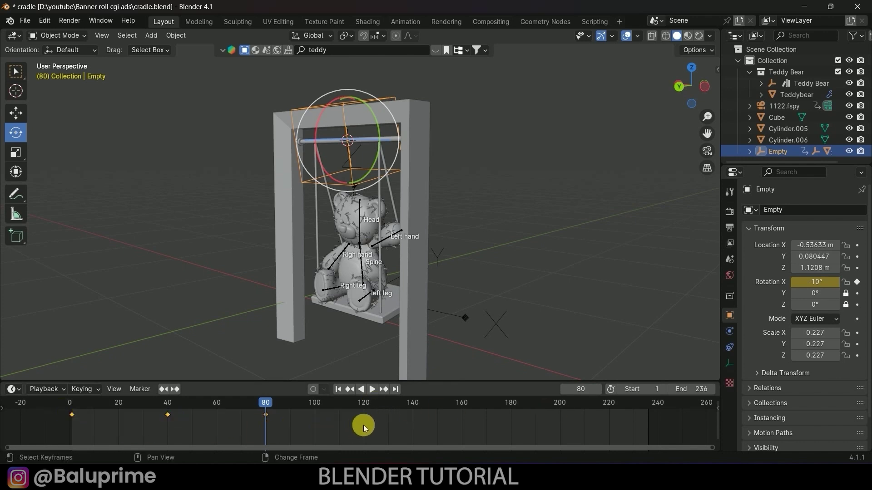
pyautogui.hotkey('shift', 'e')
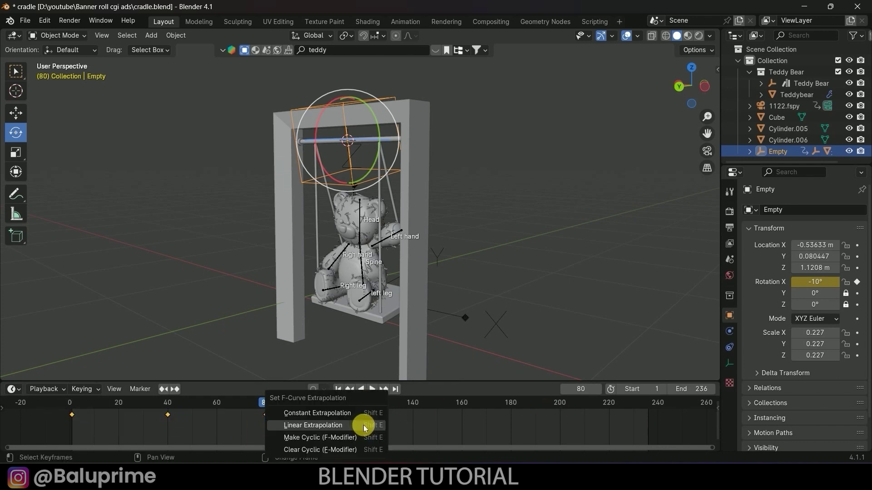
pyautogui.click(318, 437)
# Play the swing animation to check the loop and return to the first frame.
pyautogui.press('space')
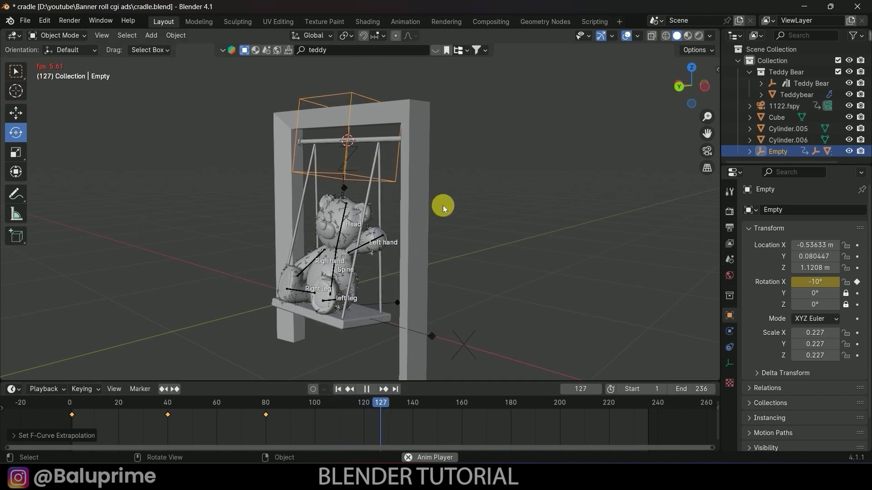
pyautogui.press('space')
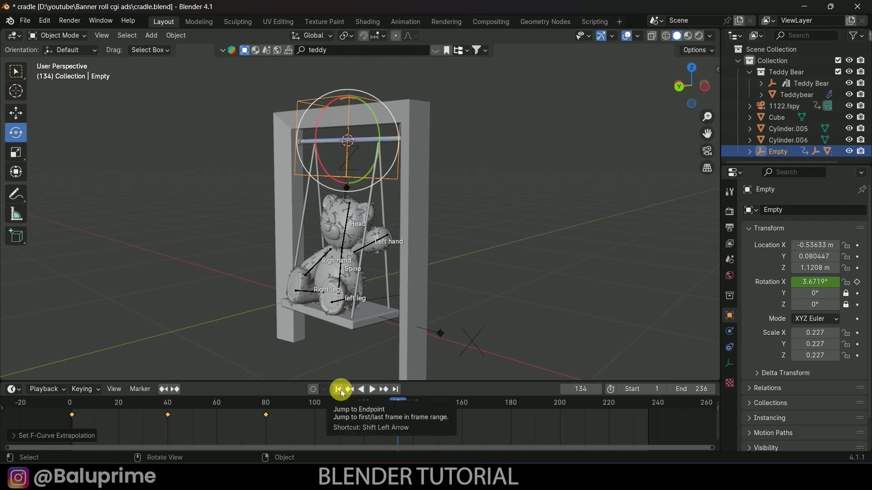
pyautogui.click(341, 391)
# Switch to the camera view and save the file.
pyautogui.moveTo(464, 261)
pyautogui.mouseDown(button='middle')
pyautogui.moveTo(459, 249)
pyautogui.moveTo(483, 244)
pyautogui.moveTo(470, 246)
pyautogui.mouseUp(button='middle')
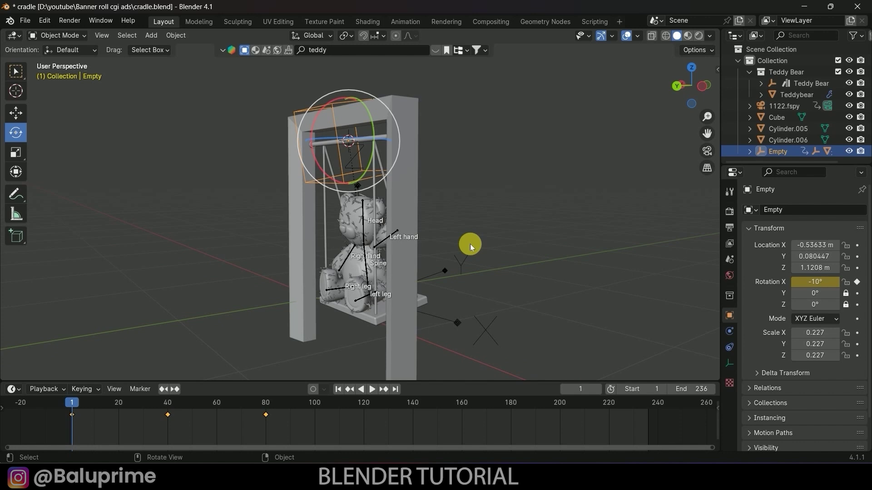
pyautogui.press('KP_0')
pyautogui.hotkey('ctrl', 's')
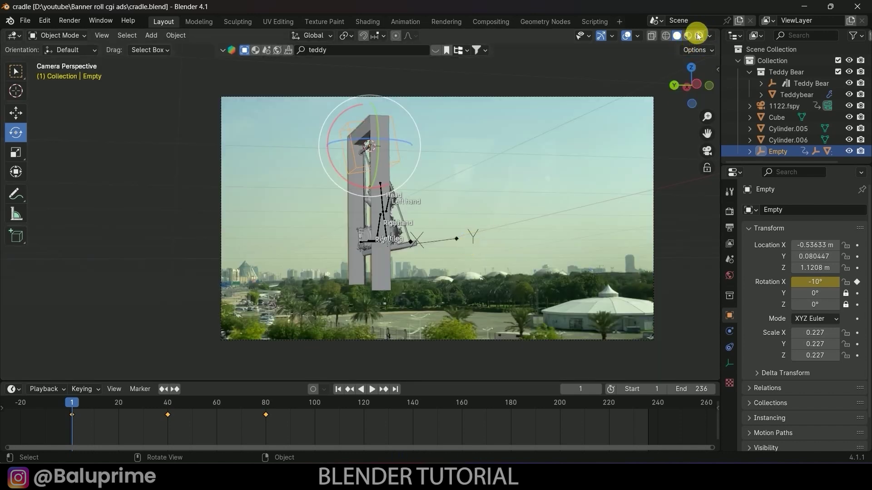
# Show the scene in rendered shading and download the Pure Sky HDRI at original resolution from the asset library as the world lighting.
pyautogui.click(698, 36)
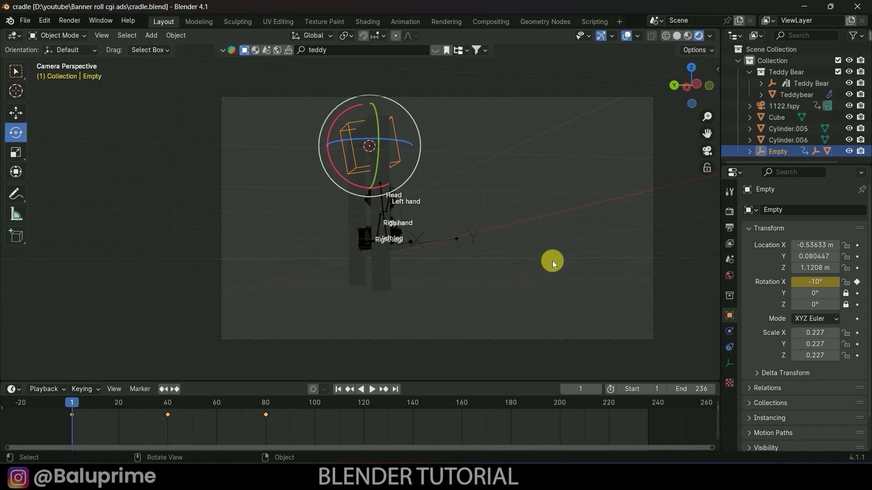
pyautogui.click(277, 52)
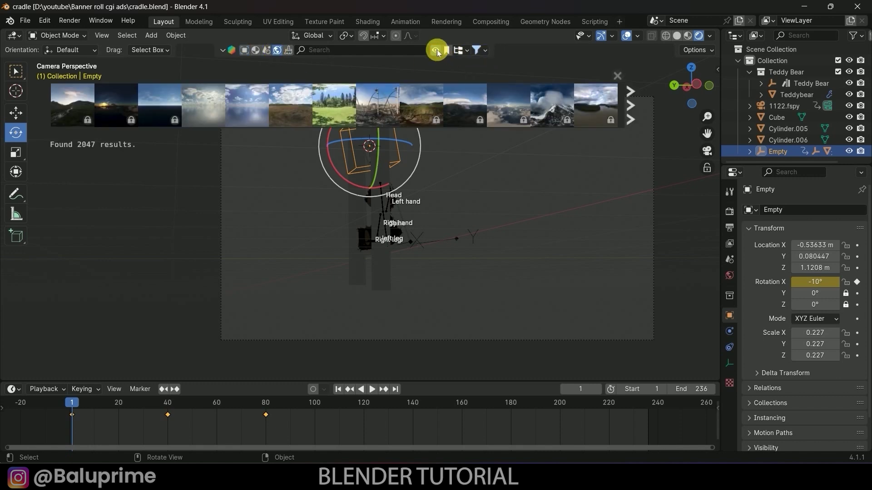
pyautogui.moveTo(293, 103)
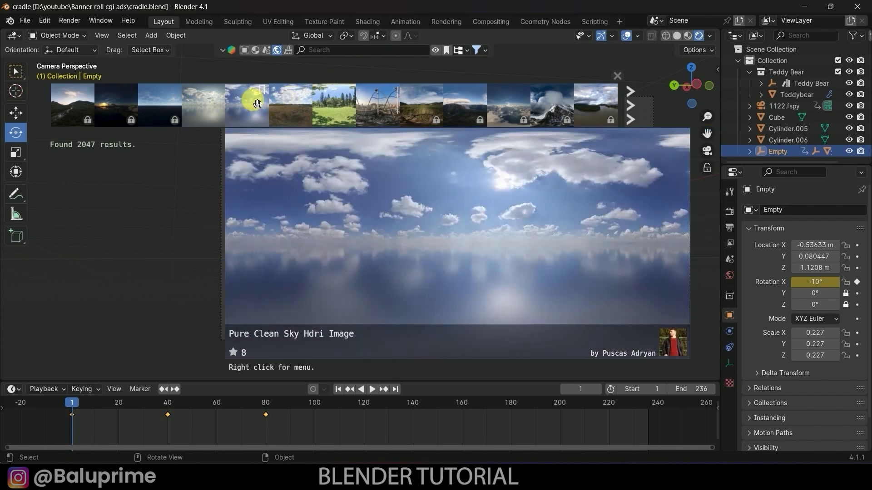
pyautogui.click(294, 103)
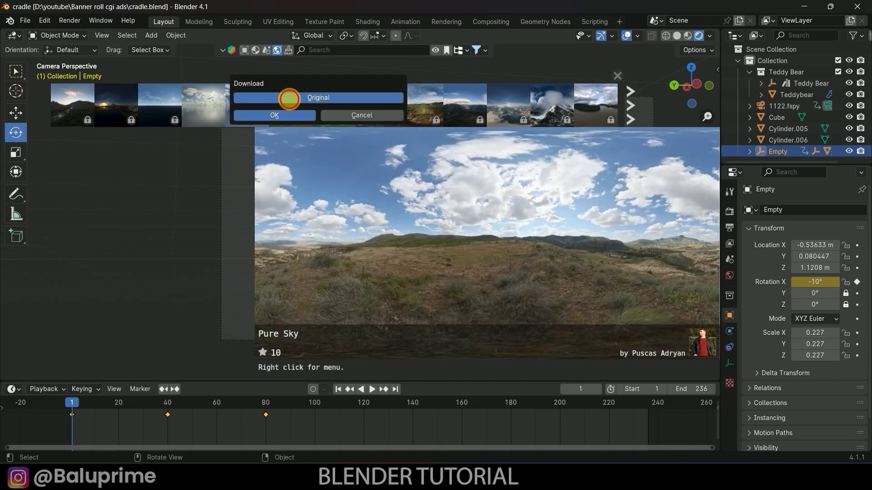
pyautogui.click(273, 115)
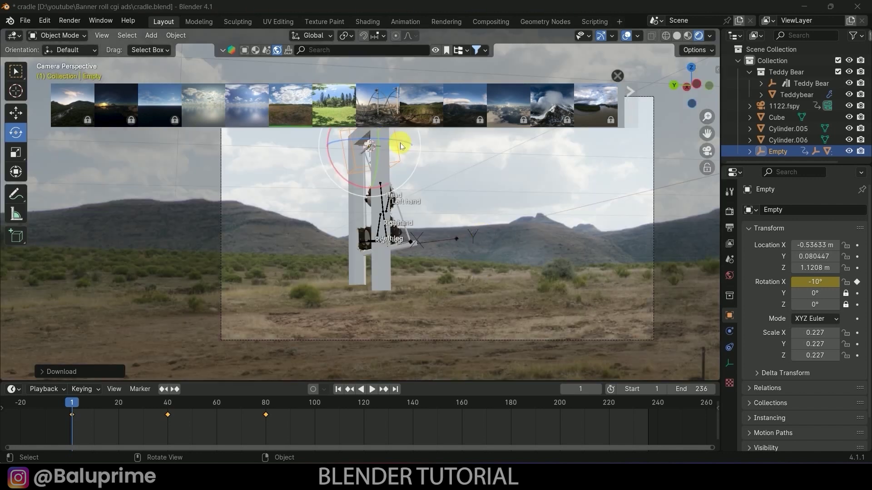
pyautogui.click(616, 76)
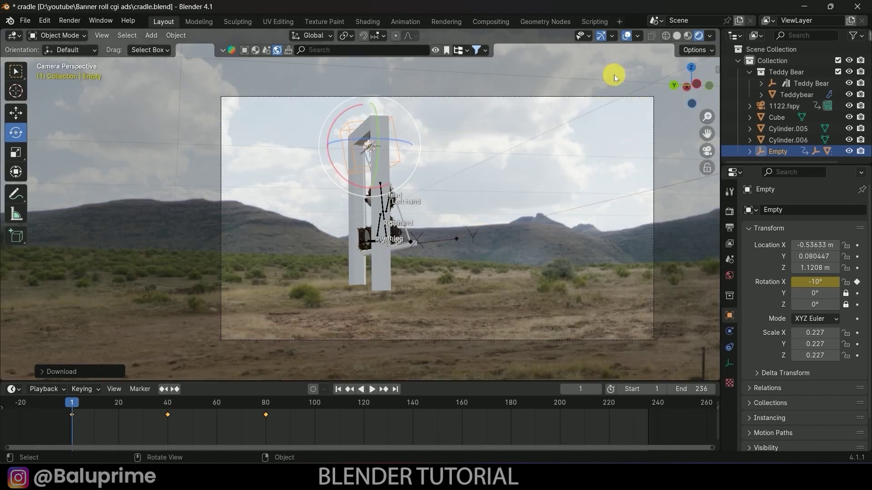
# Enable Ambient Occlusion in the render settings and set its distance to 1 m.
pyautogui.click(728, 213)
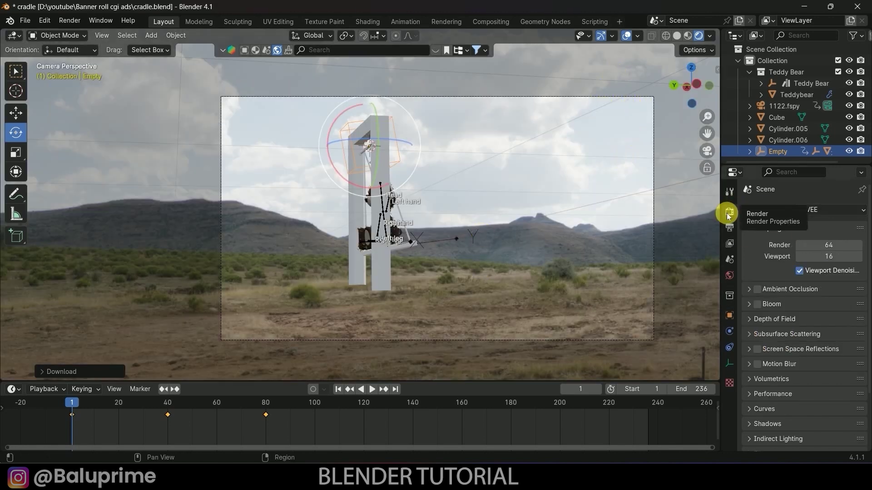
pyautogui.click(757, 289)
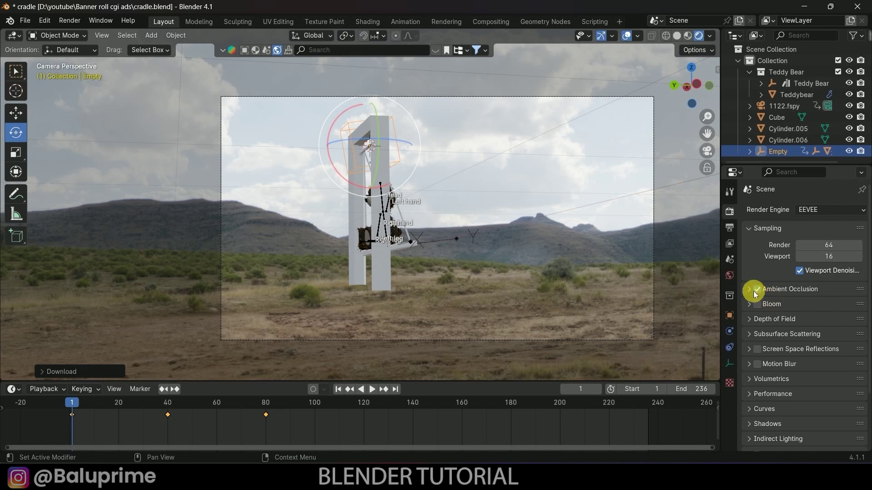
pyautogui.click(753, 291)
pyautogui.click(831, 309)
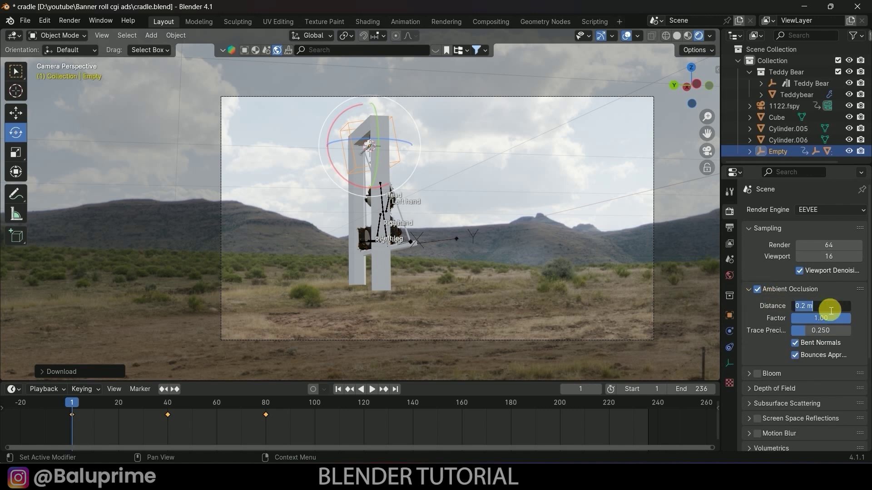
pyautogui.press('Return')
# Enable Screen Space Reflections for the EEVEE render.
pyautogui.scroll(-5, 828, 307)
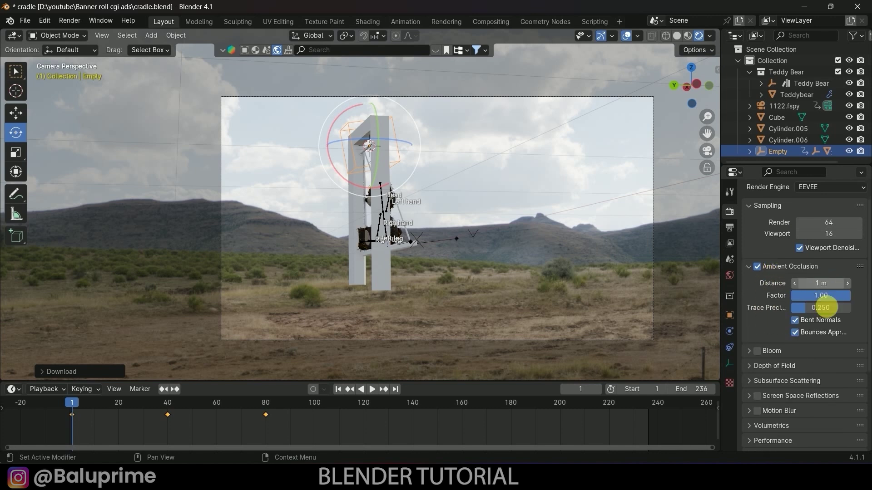
pyautogui.click(758, 327)
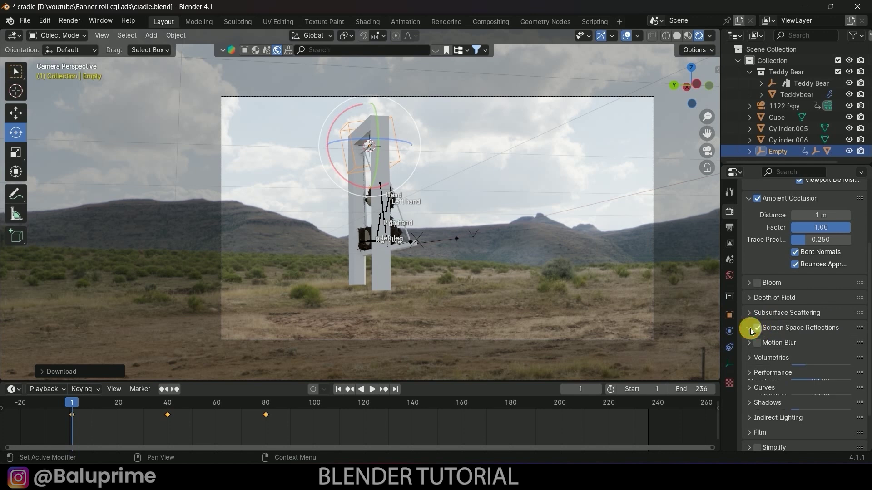
pyautogui.click(772, 328)
# Make the render film transparent so the camera's background footage replaces the HDRI backdrop.
pyautogui.scroll(-3, 781, 360)
pyautogui.scroll(-2, 779, 370)
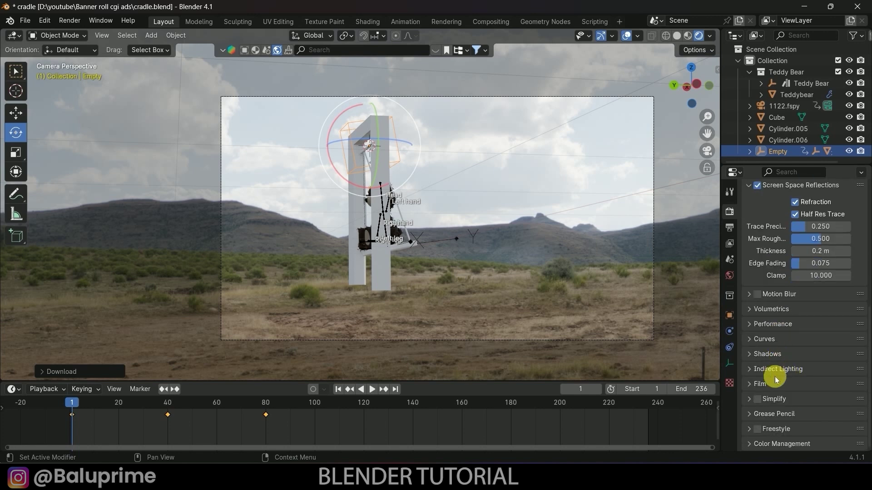
pyautogui.click(750, 383)
pyautogui.scroll(-3, 765, 382)
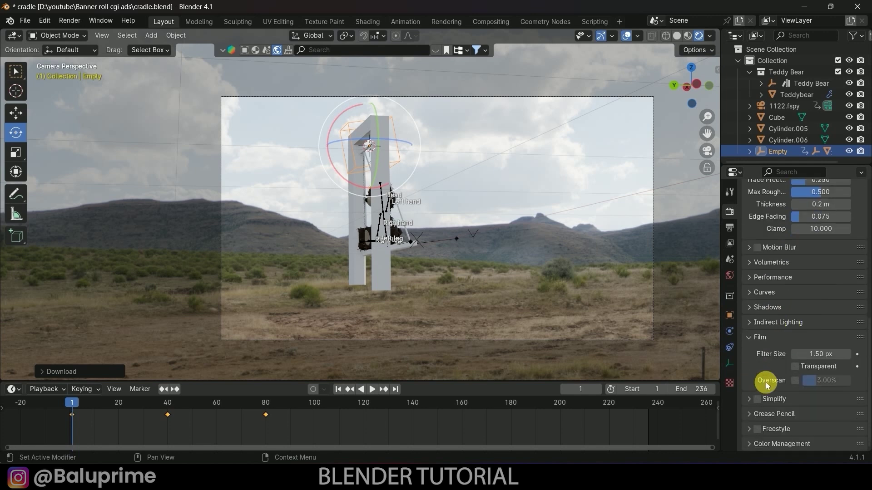
pyautogui.click(795, 367)
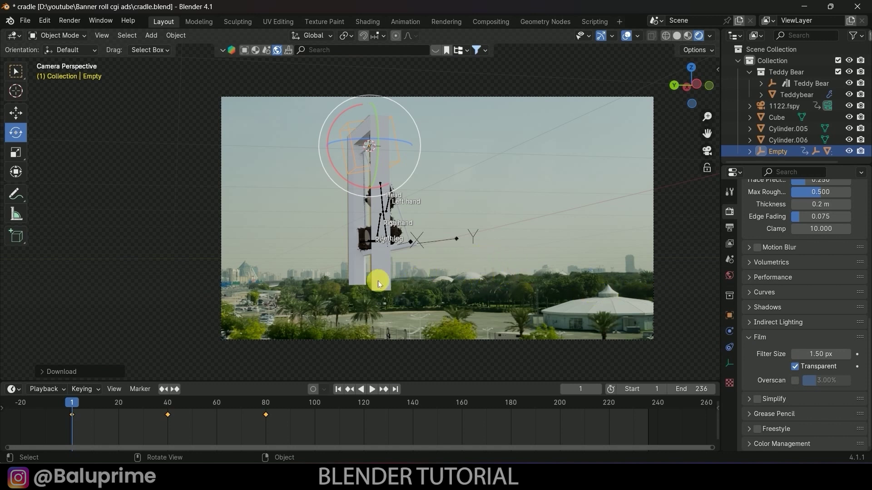
# Give the Dubai Frame cube a new material with its surface shader set to Holdout.
pyautogui.click(351, 273)
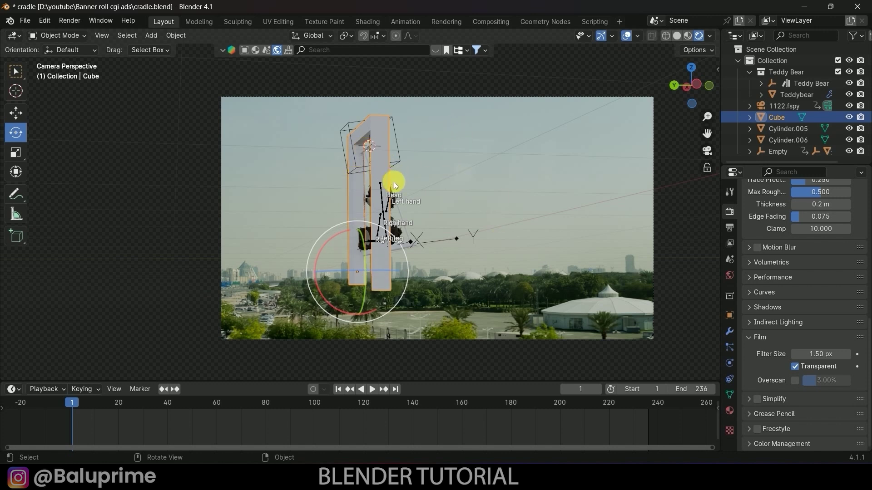
pyautogui.click(732, 414)
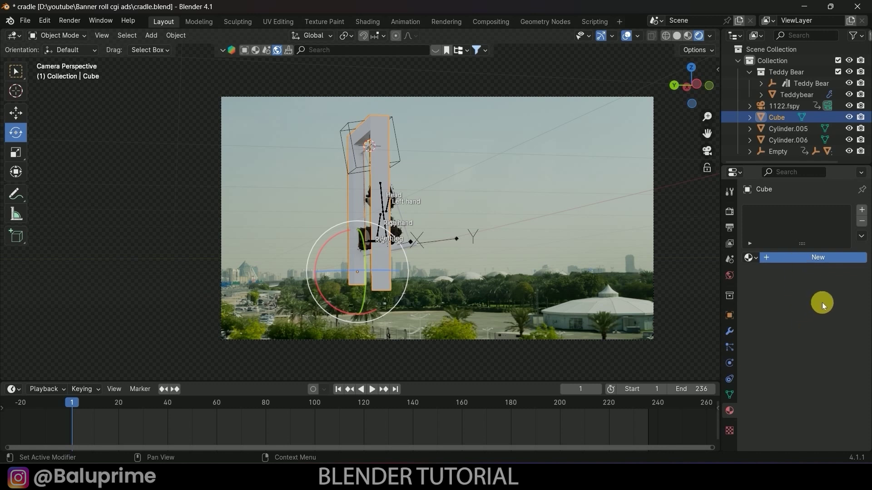
pyautogui.click(818, 258)
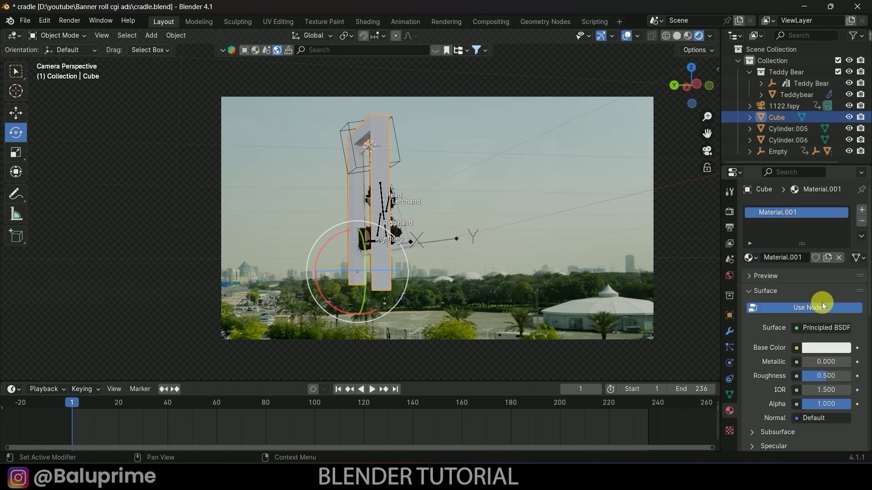
pyautogui.click(824, 328)
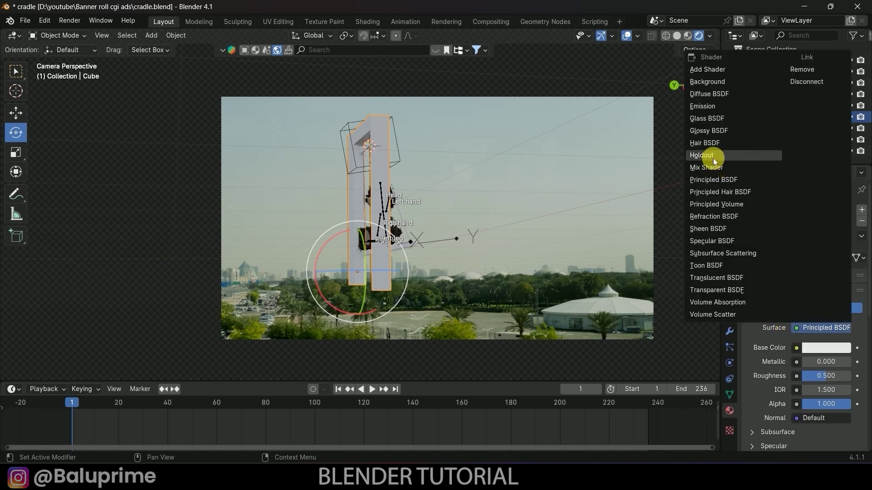
pyautogui.click(769, 164)
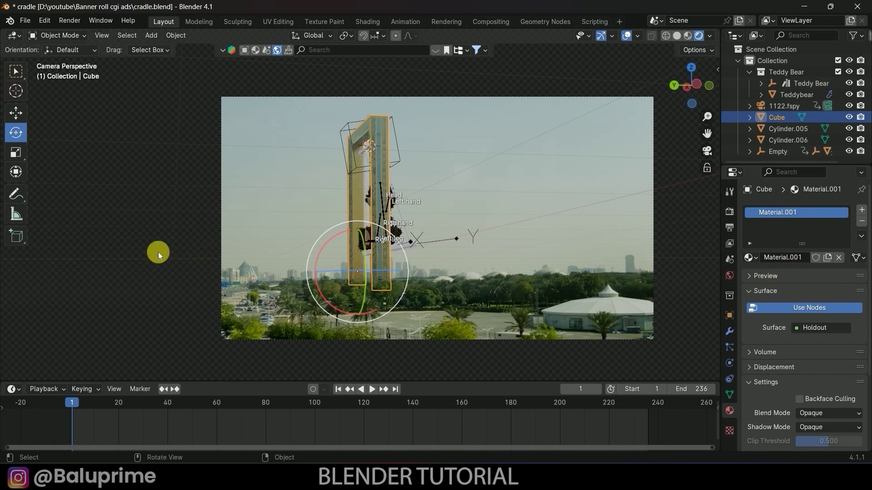
# Deselect the frame and play the animation to check the swing against the holdout frame, stopping at frame 37.
pyautogui.click(202, 255)
pyautogui.press('space')
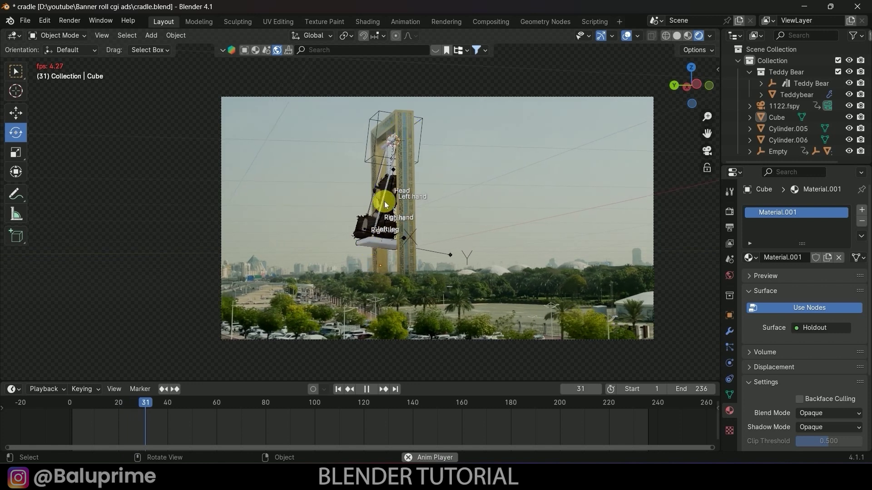
pyautogui.press('space')
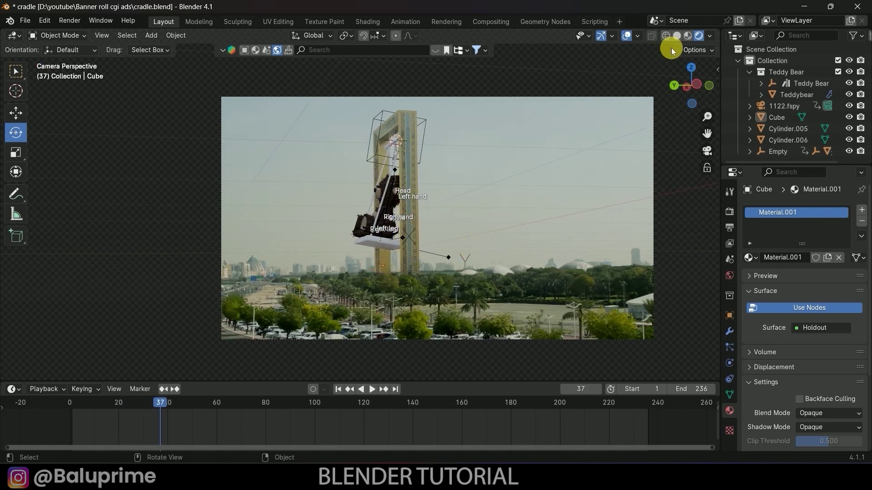
# Search the material library for wood and apply the glossy dark brown wood material to the swing seat.
pyautogui.click(687, 40)
pyautogui.moveTo(497, 205)
pyautogui.mouseDown(button='middle')
pyautogui.moveTo(527, 234)
pyautogui.moveTo(447, 254)
pyautogui.mouseUp(button='middle')
pyautogui.scroll(6, 446, 253)
pyautogui.scroll(-3, 410, 290)
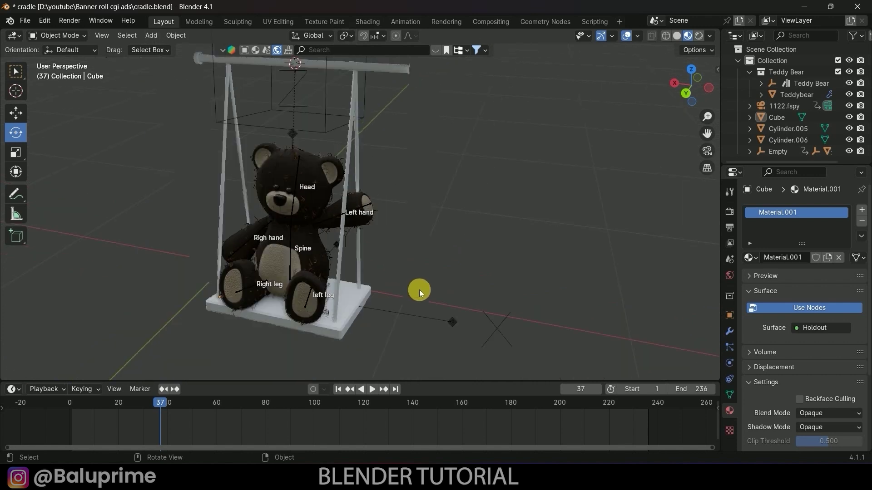
pyautogui.click(363, 295)
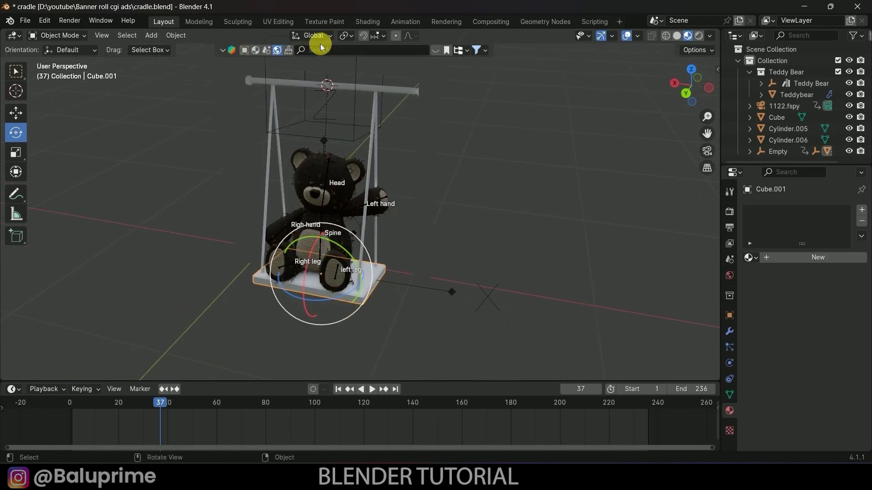
pyautogui.click(255, 50)
pyautogui.click(341, 51)
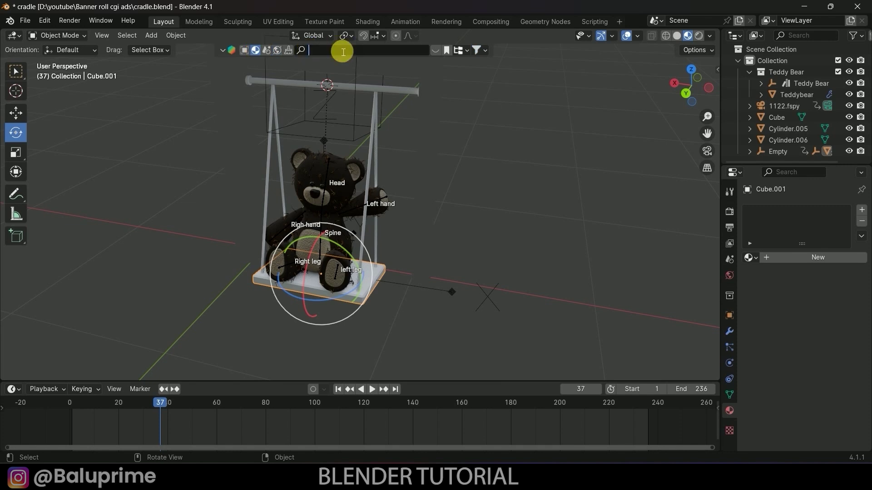
pyautogui.write('wood')
pyautogui.press('Return')
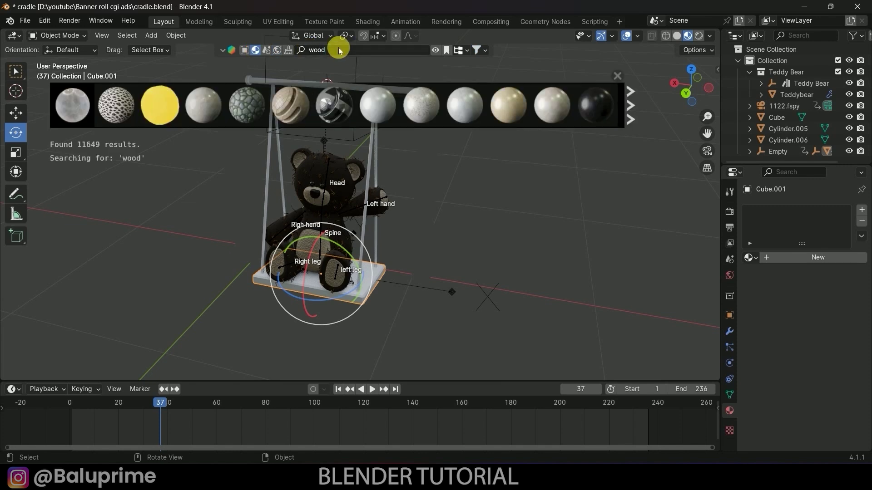
pyautogui.moveTo(162, 91); pyautogui.dragTo(382, 302)
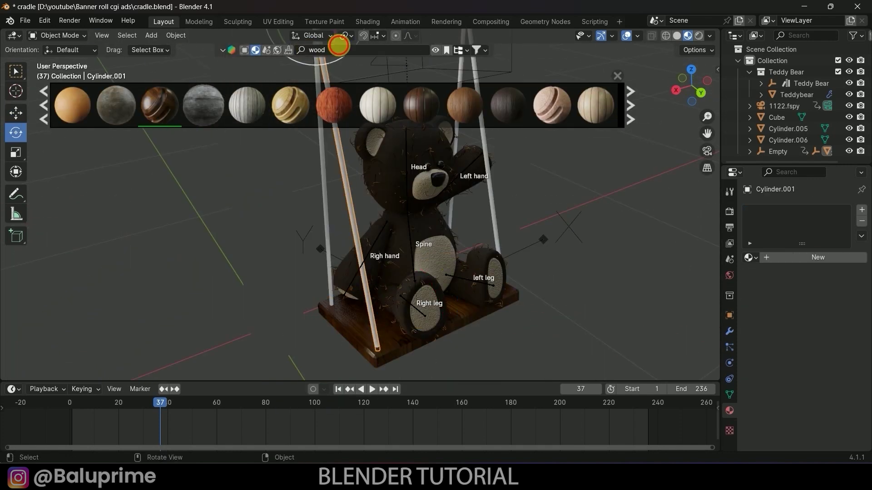
# Search the material library for thread and undo the Dark iron material applied to the swing rope.
pyautogui.write('thread')
pyautogui.press('Return')
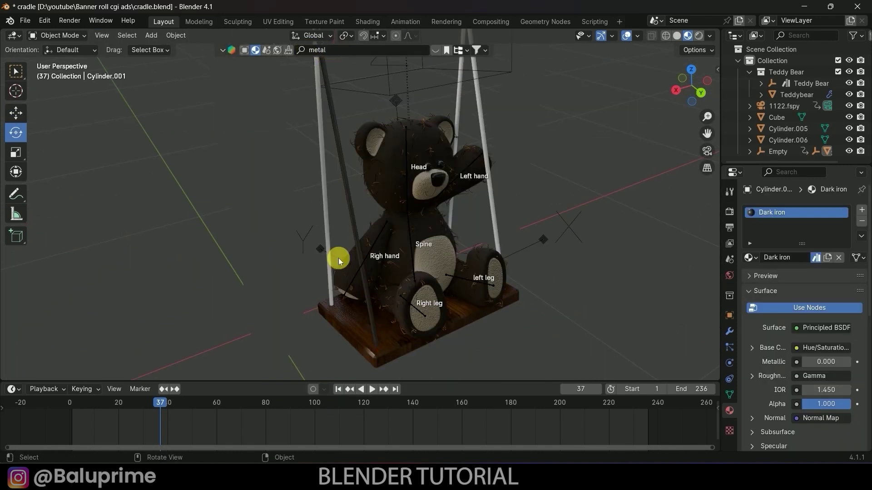
pyautogui.moveTo(471, 114)
pyautogui.hotkey('ctrl', 'z')
pyautogui.hotkey('ctrl', 'z')
pyautogui.hotkey('ctrl', 'z')
pyautogui.hotkey('ctrl', 'z')
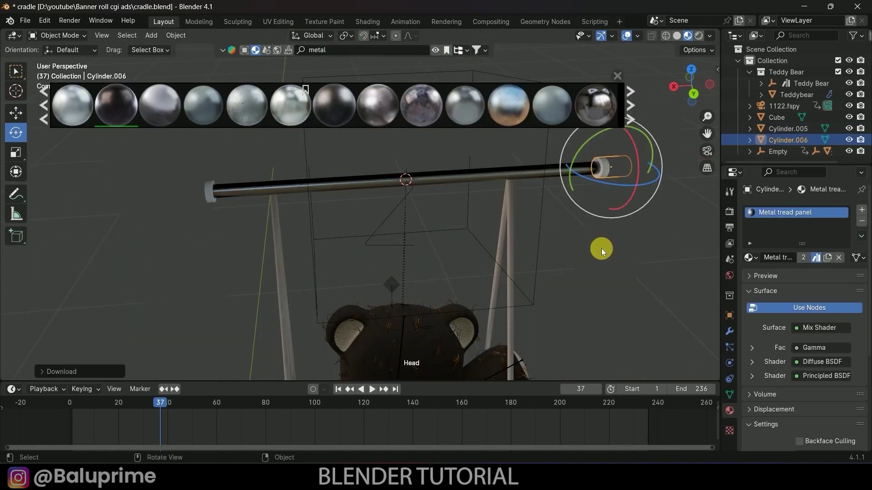
# Inspect the textured swing from several sides, return to the camera view and save the file.
pyautogui.moveTo(601, 249); pyautogui.dragTo(463, 213, button='middle')
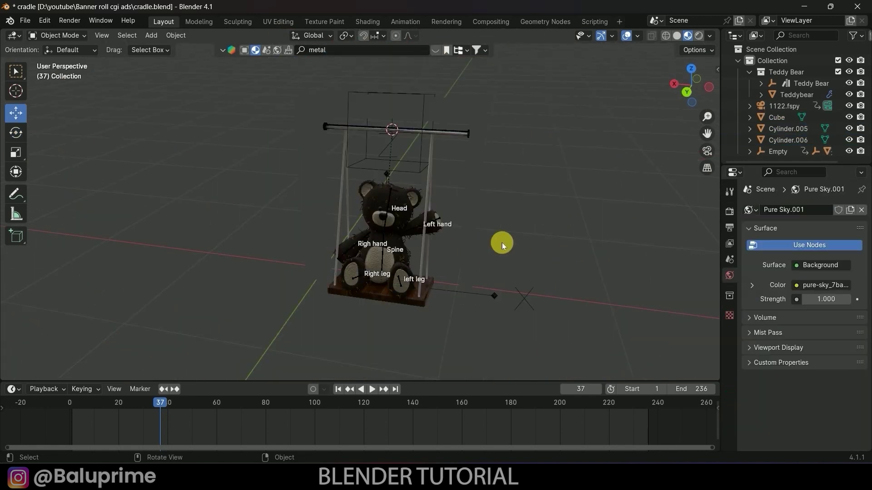
pyautogui.moveTo(502, 244); pyautogui.dragTo(465, 236, button='middle')
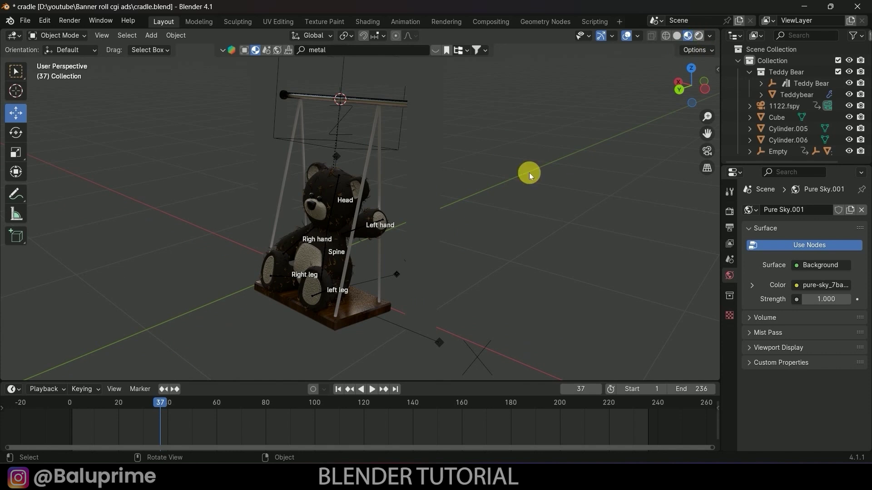
pyautogui.press('KP_0')
pyautogui.hotkey('ctrl', 's')
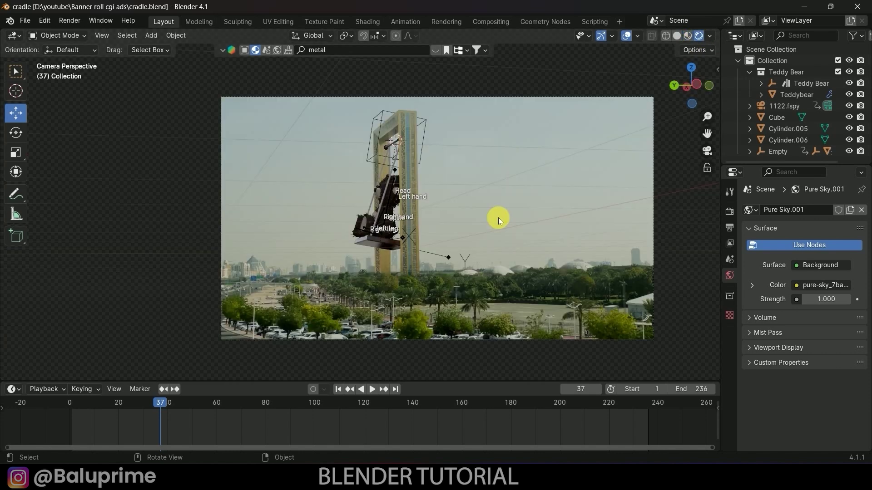
# Add an area light to the scene at the swing's top bar.
pyautogui.scroll(2, 495, 219)
pyautogui.scroll(-1, 495, 218)
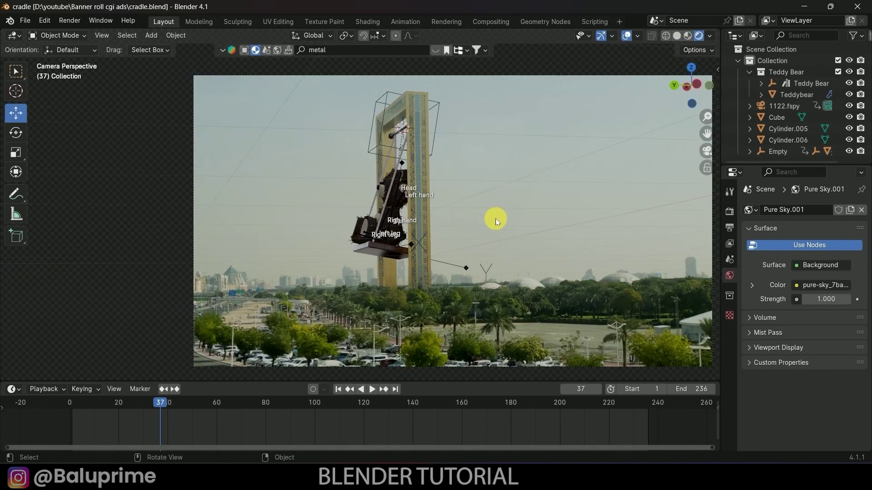
pyautogui.scroll(1, 495, 219)
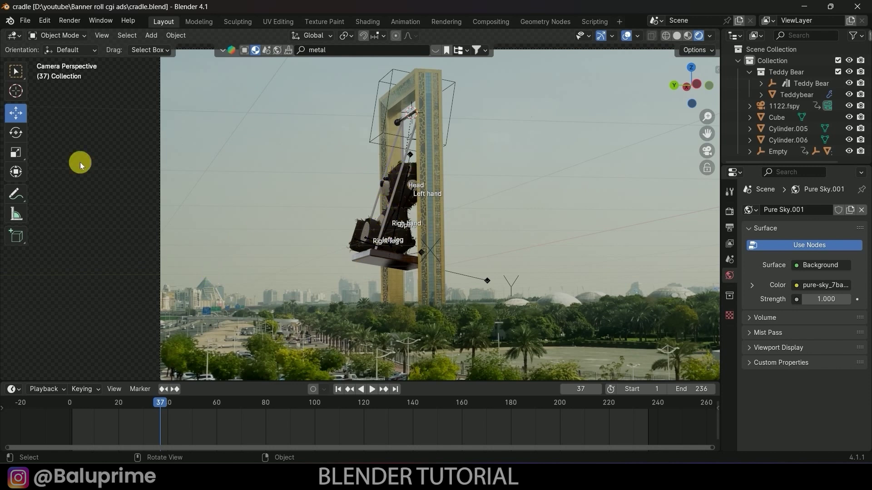
pyautogui.click(150, 35)
pyautogui.moveTo(176, 184)
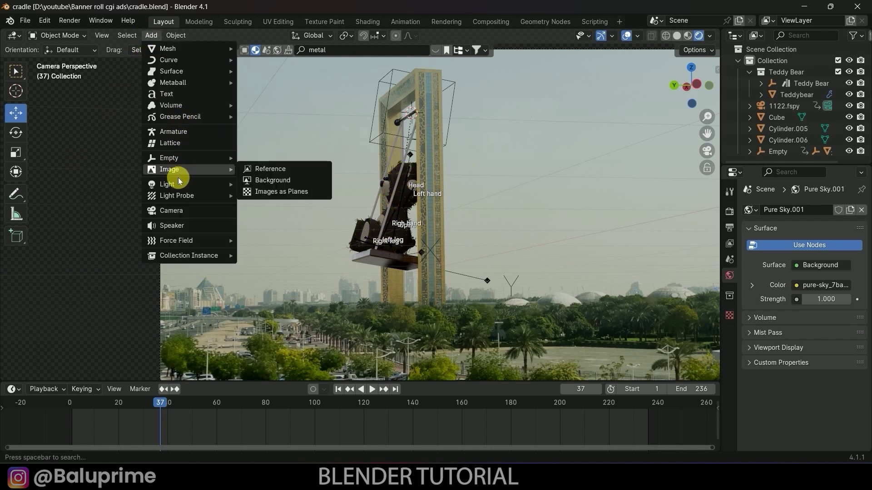
pyautogui.click(263, 220)
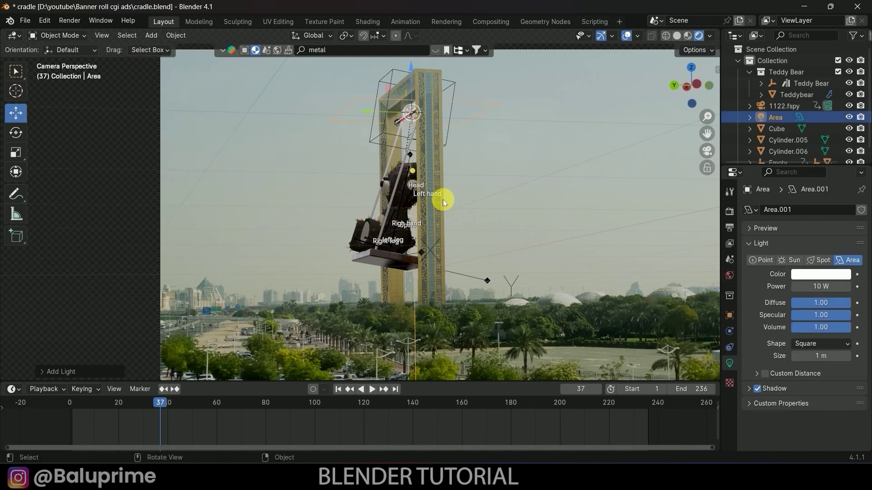
# Try the area light's power at 250 W and at 25 W.
pyautogui.click(823, 288)
pyautogui.write('250')
pyautogui.press('Return')
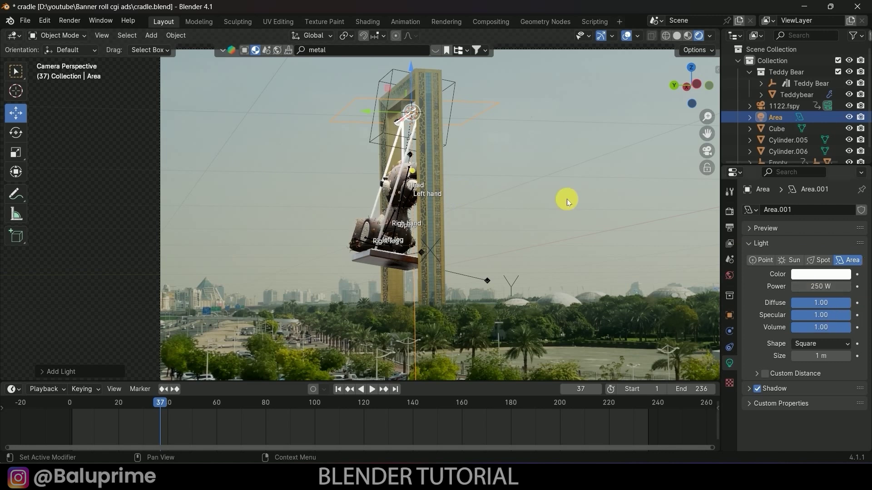
pyautogui.click(817, 291)
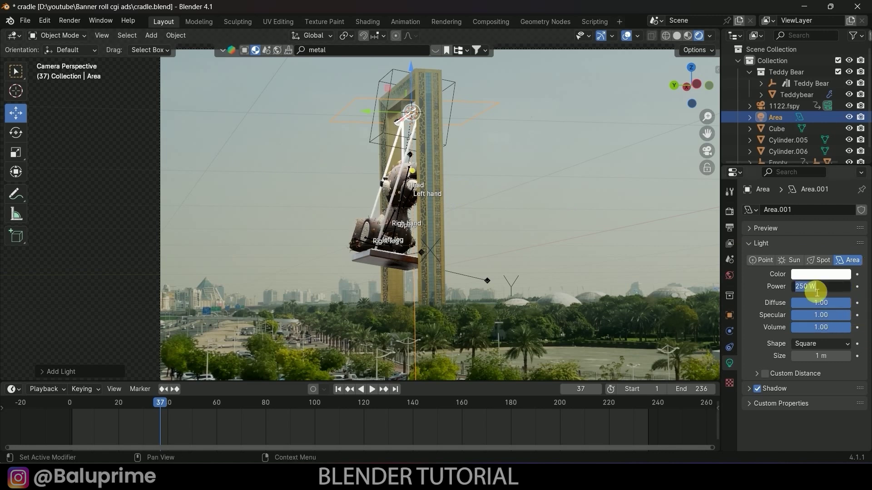
pyautogui.write('25')
pyautogui.press('Return')
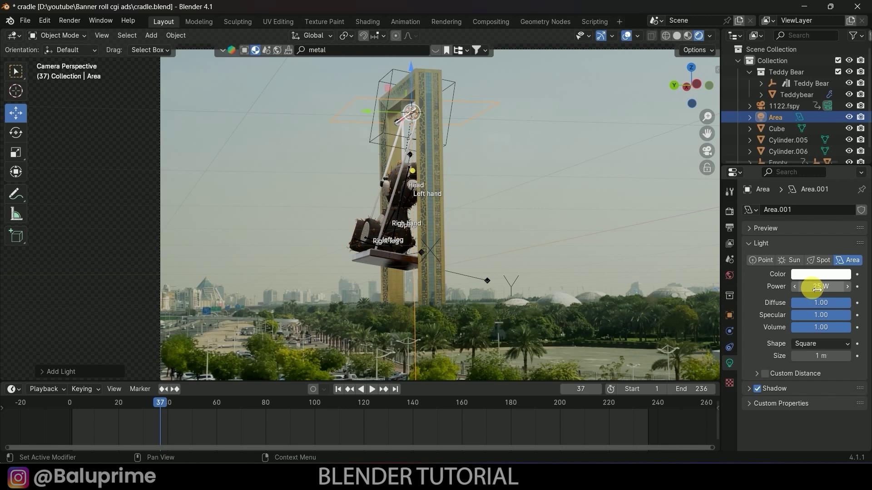
# Rotate the area light to aim at the teddy bear swing and move it out to the side of the Dubai Frame.
pyautogui.click(15, 134)
pyautogui.moveTo(386, 80); pyautogui.dragTo(224, 121)
pyautogui.click(15, 112)
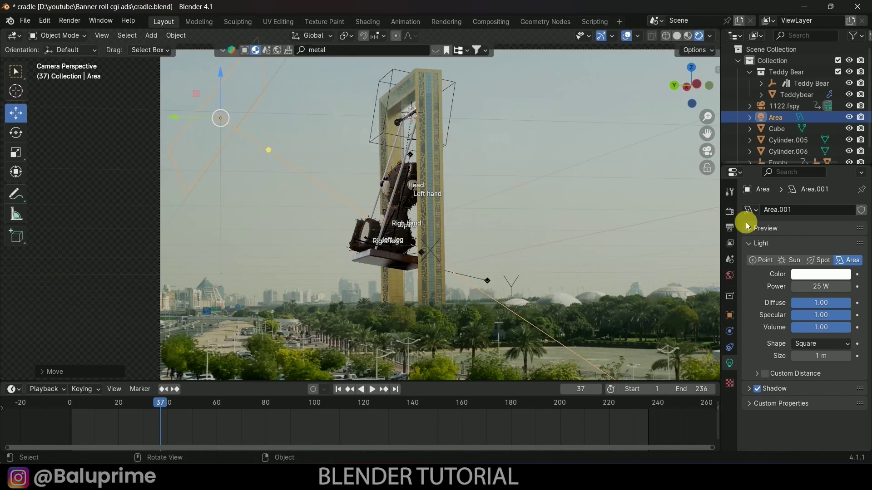
# Set the area light's power to 50 W.
pyautogui.doubleClick(826, 288)
pyautogui.write('5')
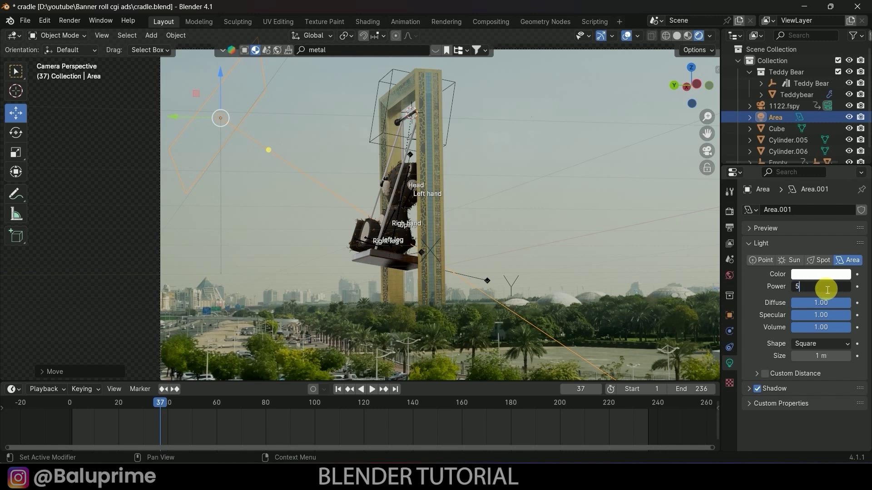
pyautogui.write('0 W')
pyautogui.press('Return')
# Play the swing animation from the first frame to check the lighting and how the top bar moves.
pyautogui.hotkey('shift', 'Left')
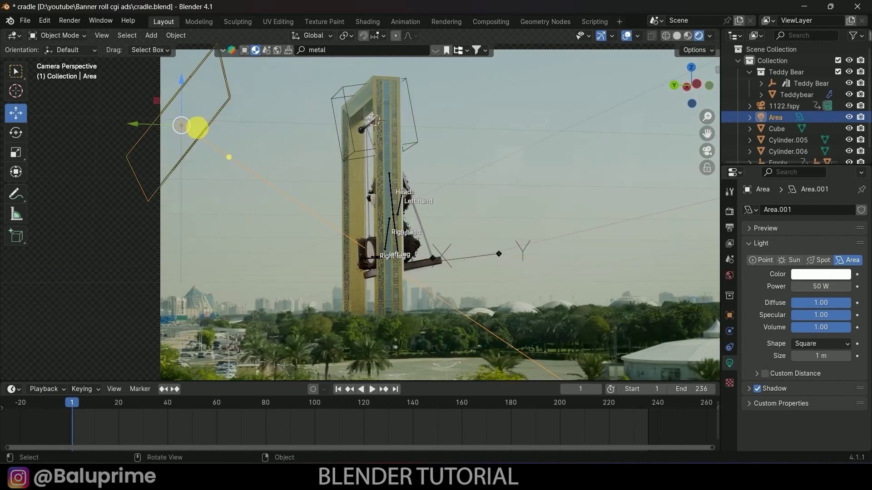
pyautogui.press('space')
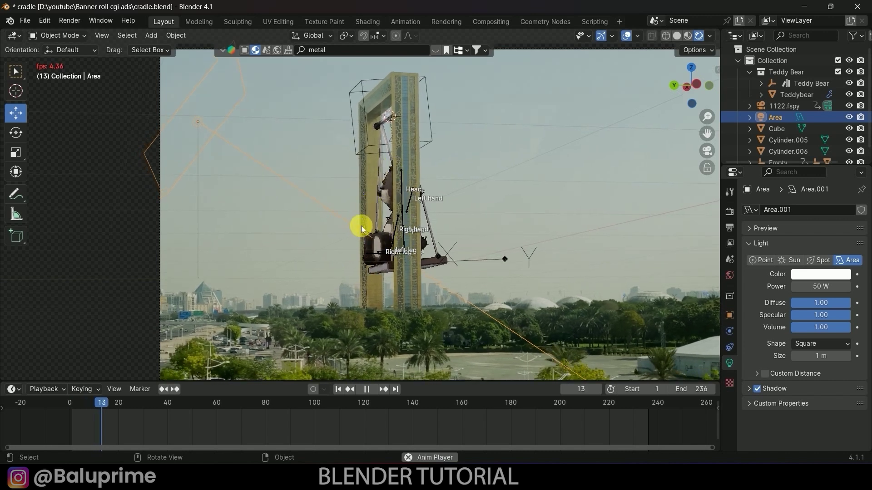
pyautogui.press('space')
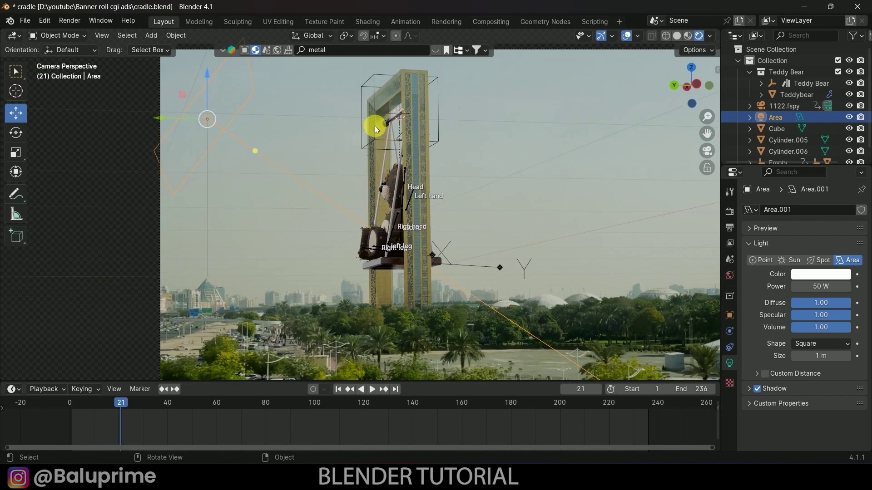
# Parent the two end cylinders of the swing's top bar to the Empty using Object (Keep Transform).
pyautogui.click(377, 78)
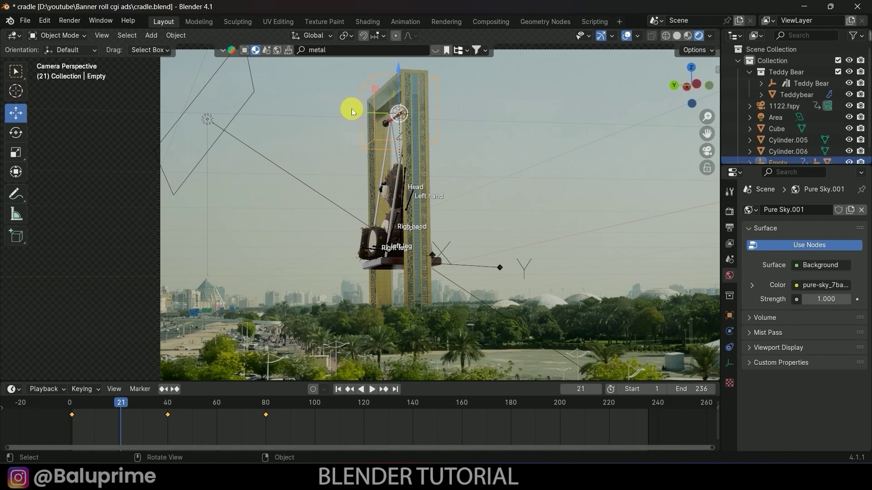
pyautogui.moveTo(353, 111); pyautogui.dragTo(348, 113)
pyautogui.press('KP_Decimal')
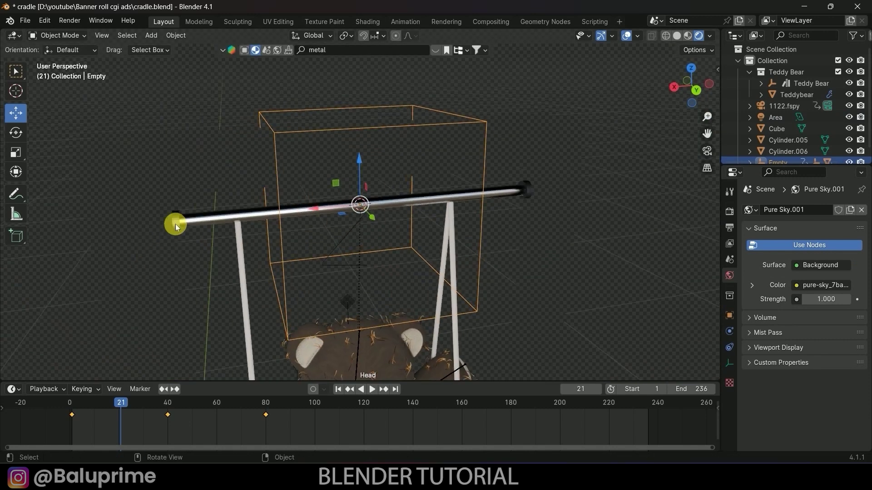
pyautogui.click(175, 224)
pyautogui.keyDown('shift'); pyautogui.click(527, 189); pyautogui.keyUp('shift')
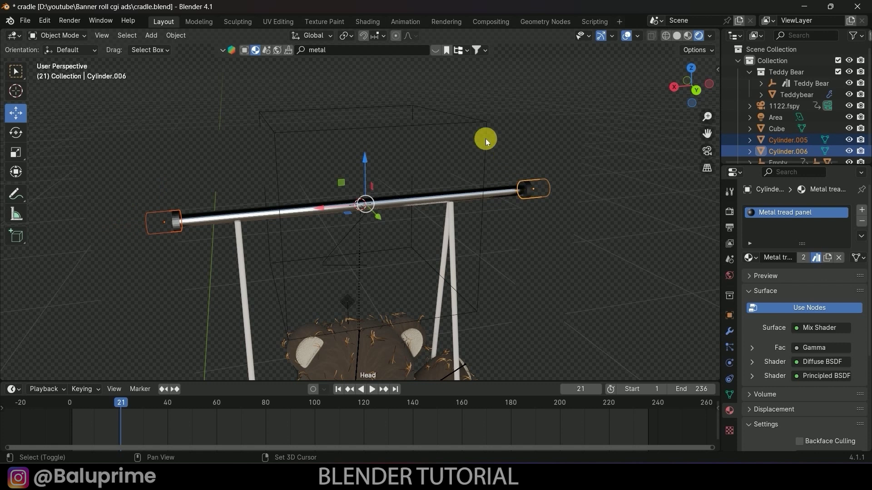
pyautogui.keyDown('shift'); pyautogui.click(342, 129); pyautogui.keyUp('shift')
pyautogui.hotkey('ctrl', 'p')
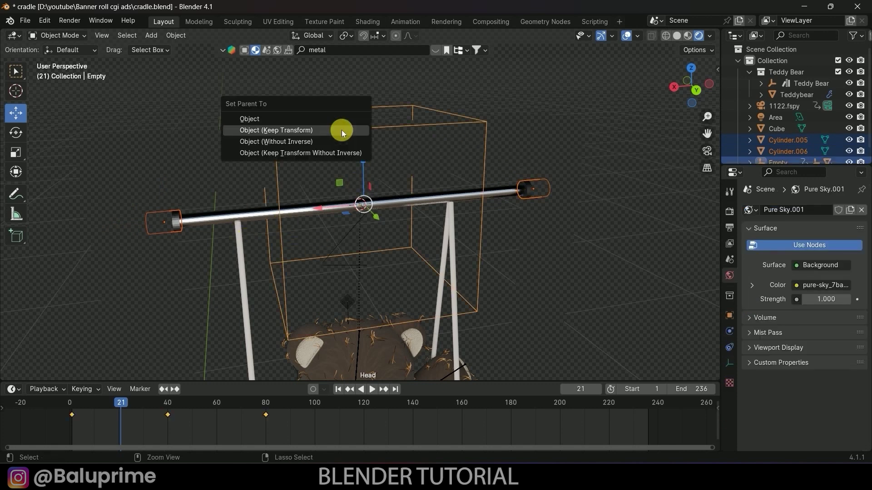
pyautogui.click(341, 130)
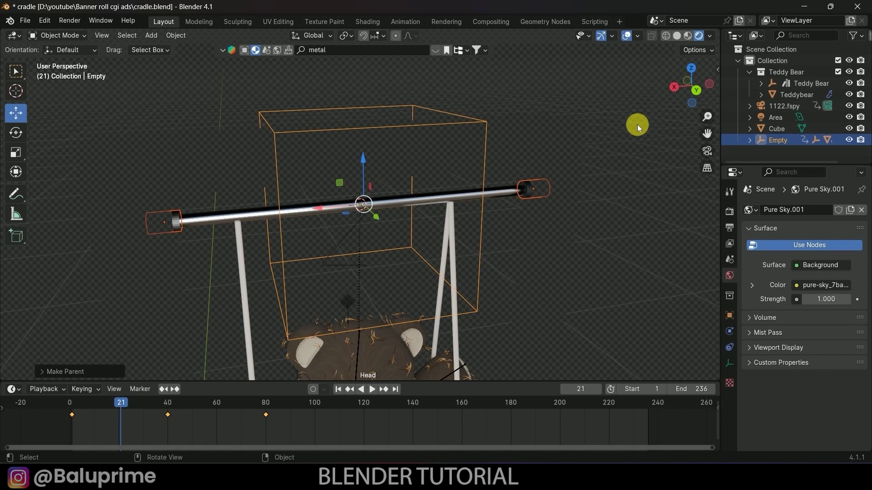
# Return to the camera view and nudge the Empty slightly along its Y axis at the swing's top bar.
pyautogui.press('KP_0')
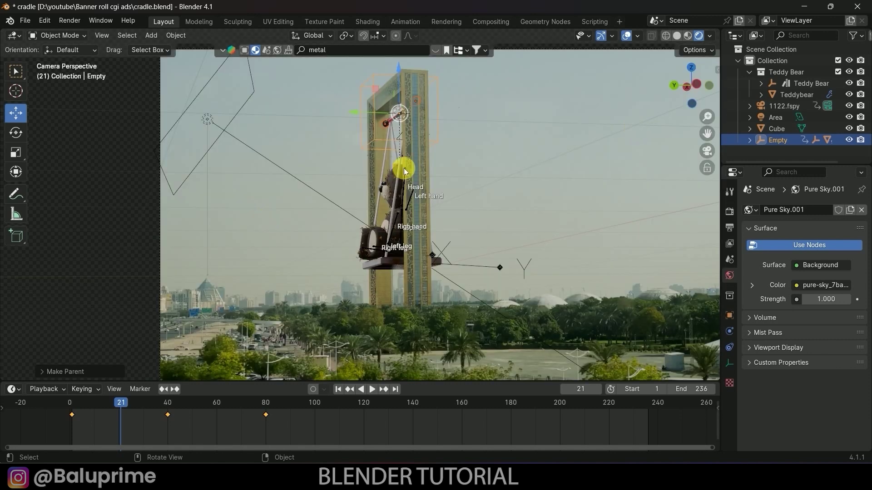
pyautogui.click(444, 86)
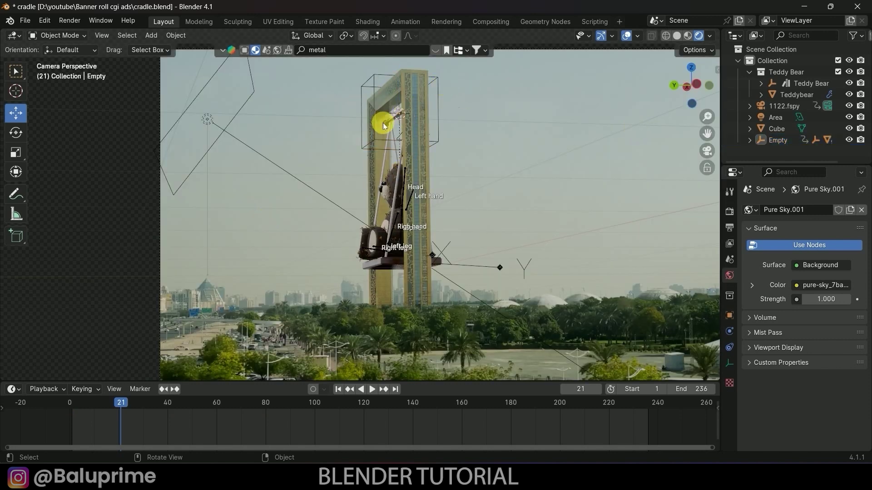
pyautogui.click(384, 106)
pyautogui.moveTo(358, 111); pyautogui.dragTo(357, 114)
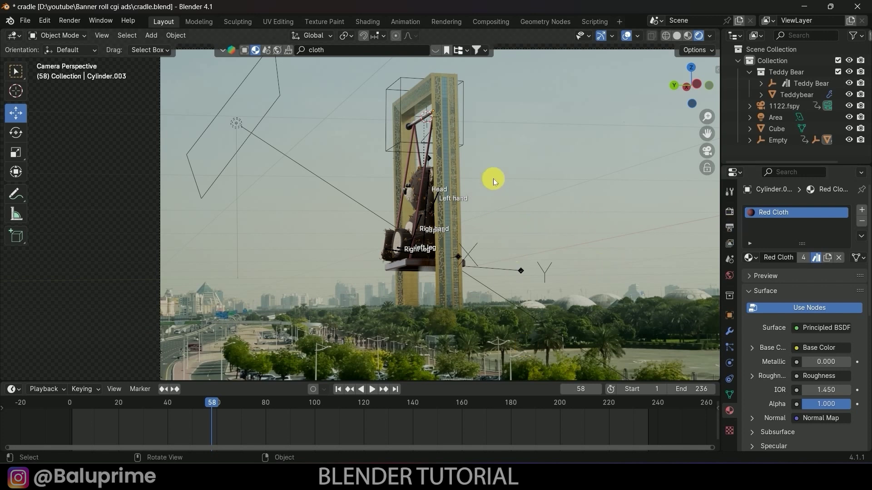
# Switch the render engine to Cycles and set its device to GPU Compute.
pyautogui.click(729, 212)
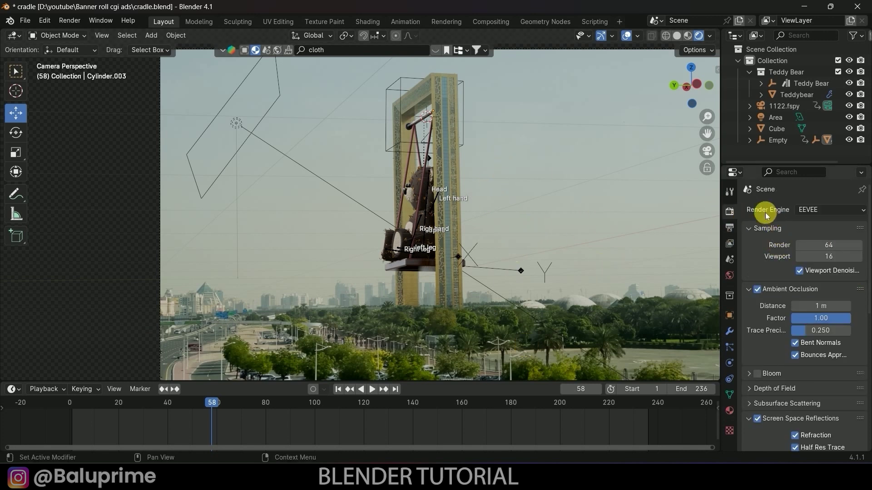
pyautogui.click(832, 209)
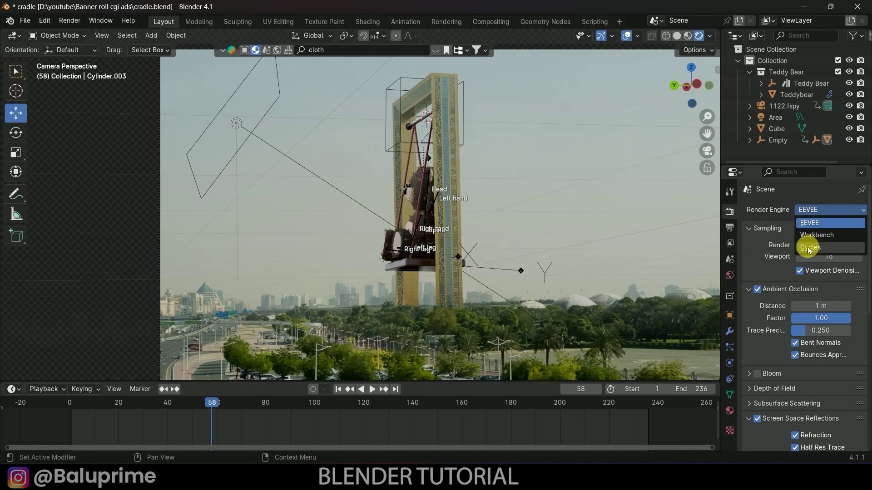
pyautogui.click(811, 247)
pyautogui.click(813, 238)
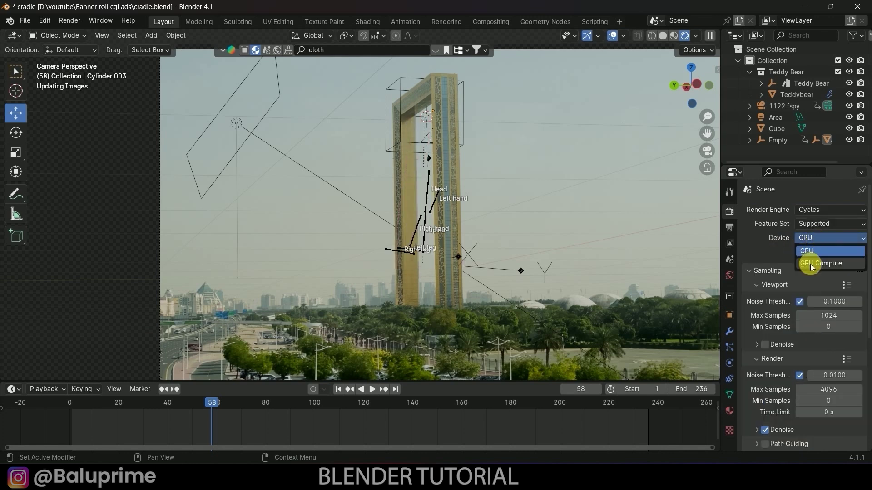
pyautogui.click(811, 266)
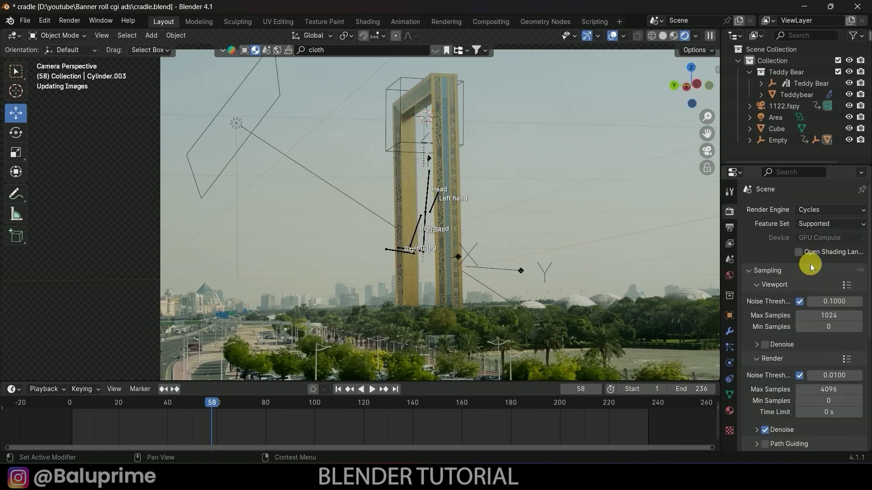
pyautogui.click(585, 186)
# Set the render sampling to 32 max samples with a noise threshold of 0.1.
pyautogui.scroll(-3, 827, 321)
pyautogui.doubleClick(831, 323)
pyautogui.write('32')
pyautogui.press('Return')
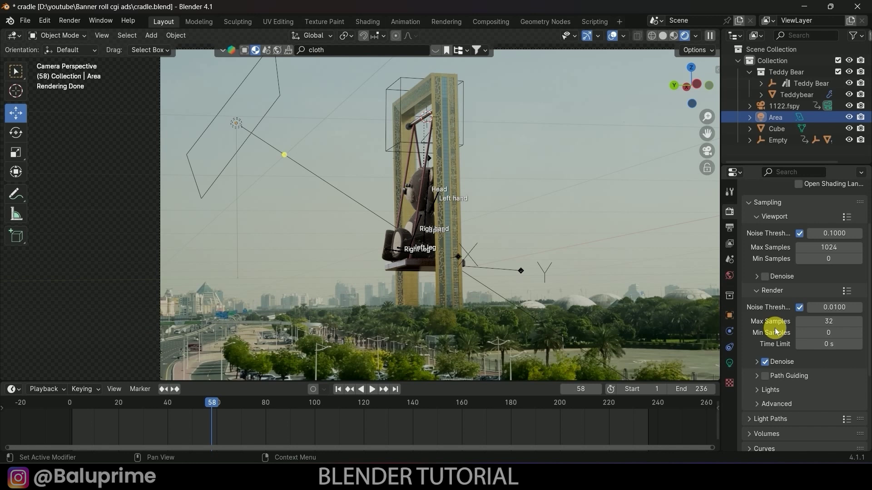
pyautogui.click(837, 306)
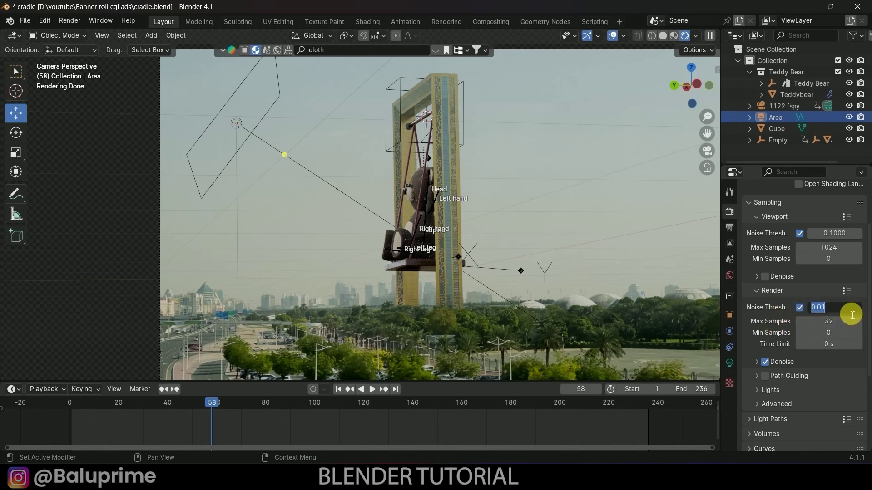
pyautogui.press('Return')
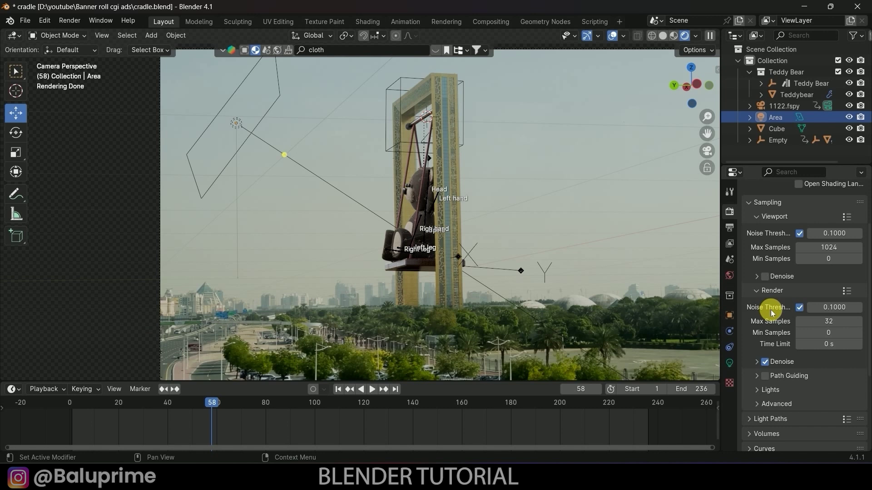
# Set the light path max bounces to 6 for Total and 6 for Transmission.
pyautogui.scroll(-7, 770, 309)
pyautogui.click(759, 270)
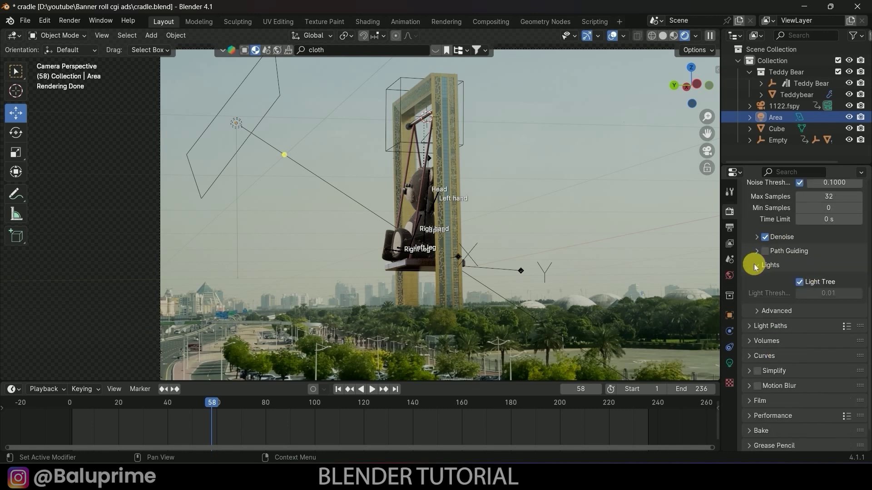
pyautogui.click(755, 265)
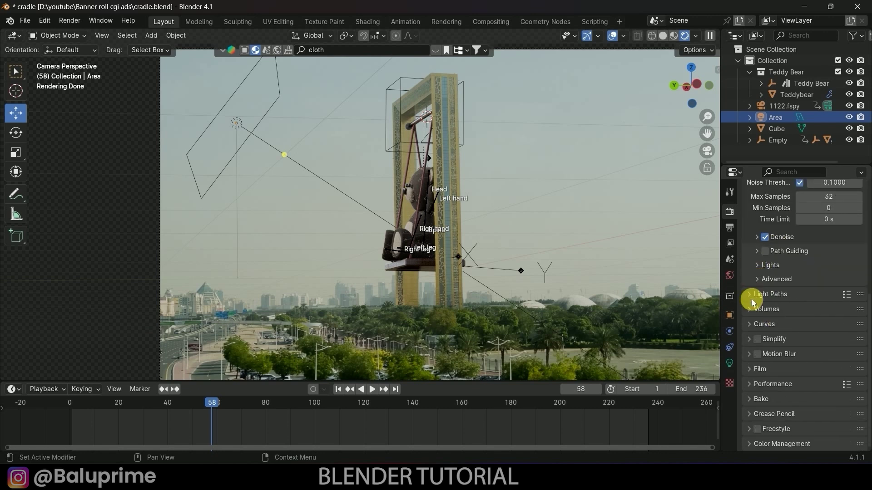
pyautogui.click(756, 296)
pyautogui.scroll(-3, 818, 292)
pyautogui.moveTo(838, 291); pyautogui.dragTo(817, 285)
pyautogui.write('6')
pyautogui.press('Return')
pyautogui.click(829, 320)
pyautogui.write('6')
pyautogui.press('Return')
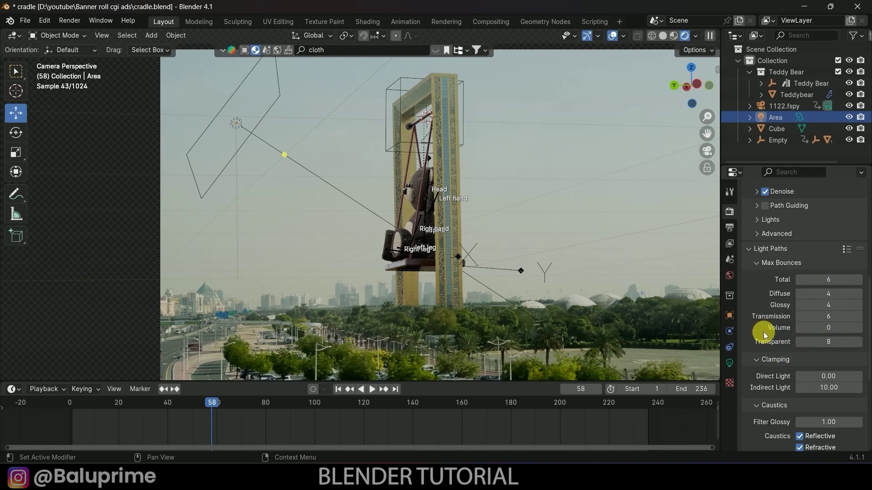
# Change the color management view transform to Standard.
pyautogui.scroll(-9, 762, 339)
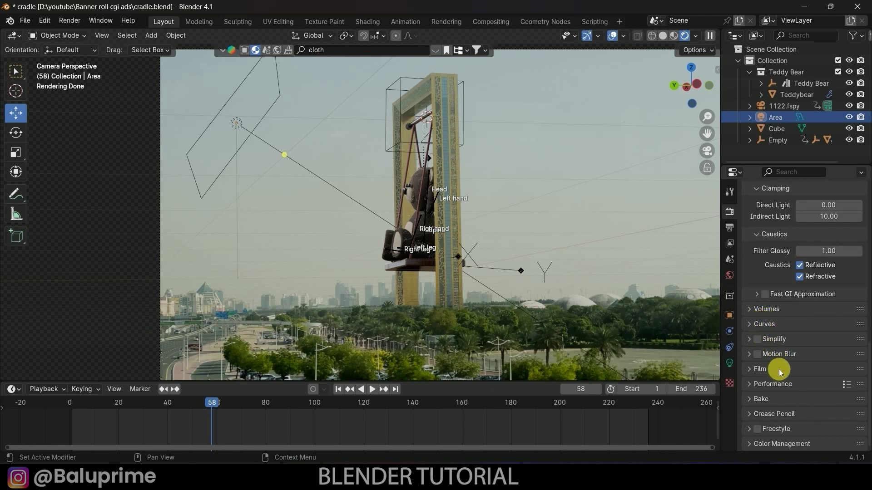
pyautogui.click(748, 445)
pyautogui.scroll(-5, 749, 447)
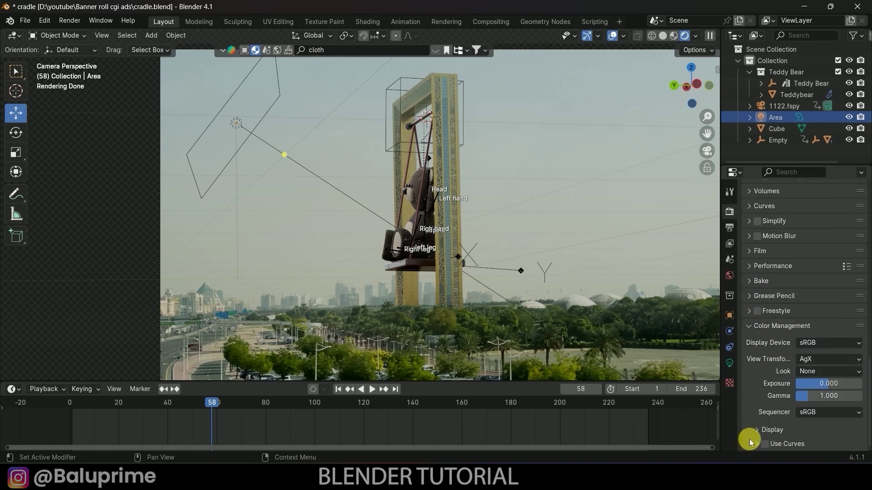
pyautogui.click(812, 360)
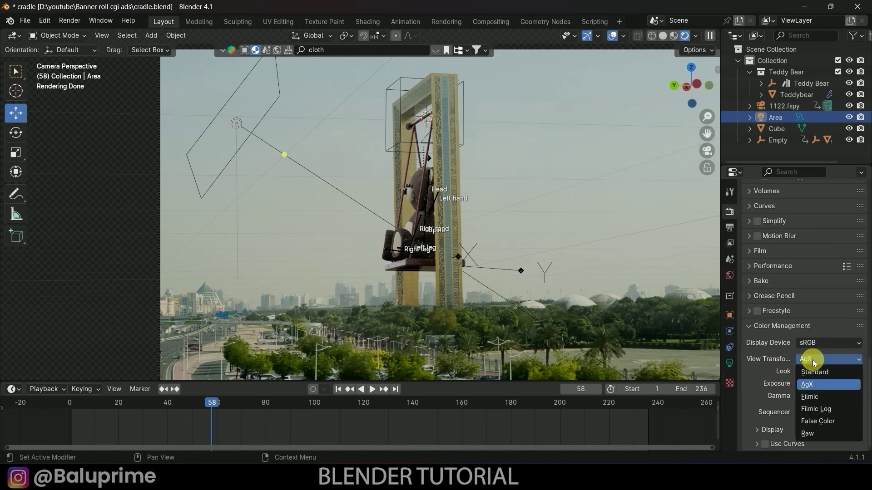
pyautogui.click(814, 373)
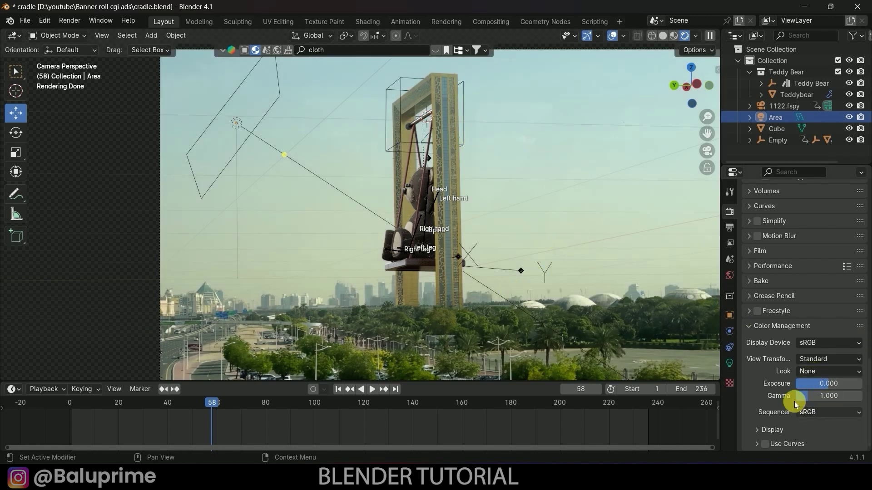
# Enable Render Region and Crop to Render Region in the output format settings.
pyautogui.scroll(15, 774, 389)
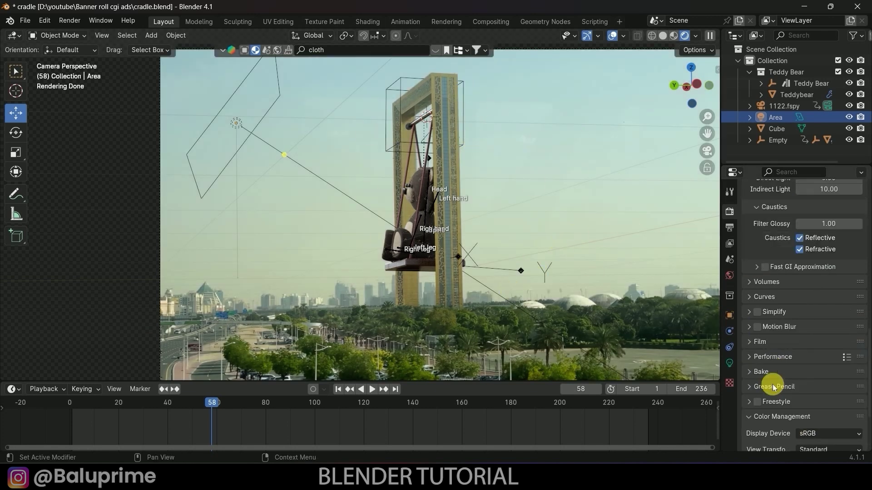
pyautogui.click(730, 230)
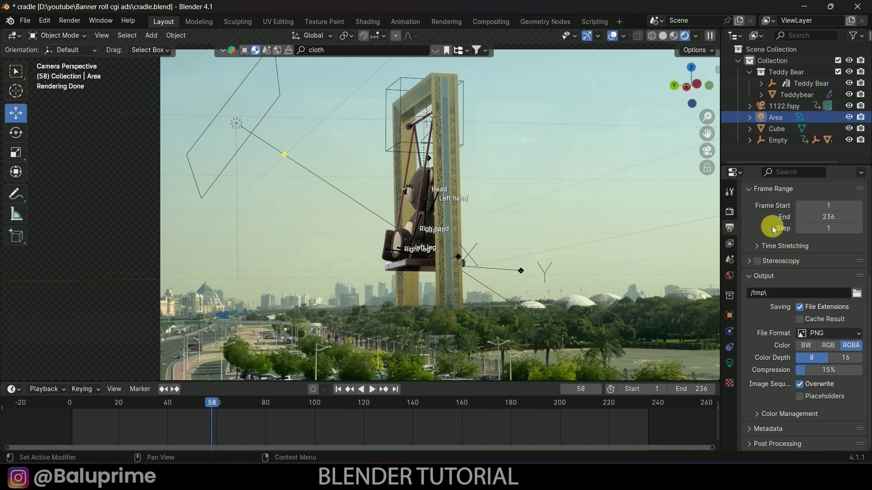
pyautogui.scroll(6, 765, 214)
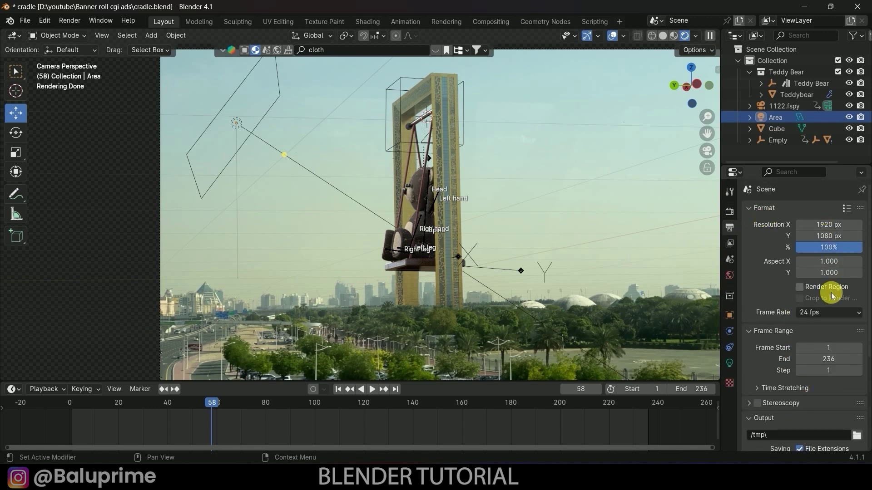
pyautogui.click(800, 288)
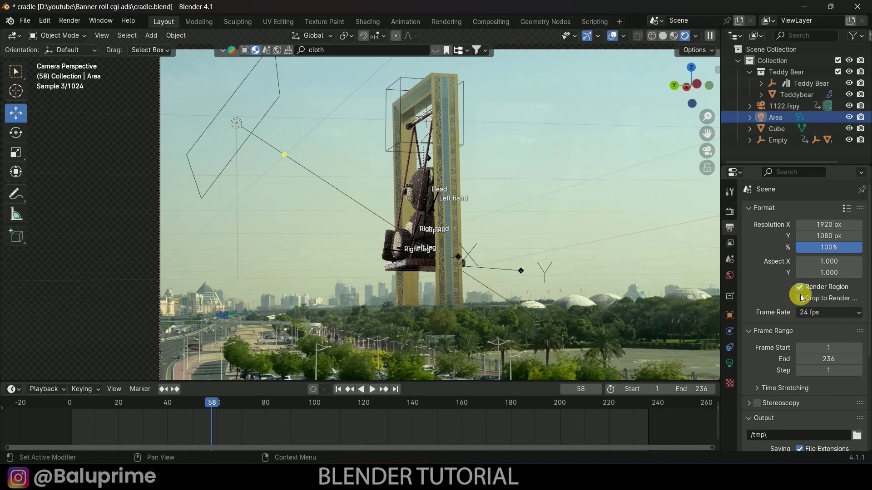
pyautogui.click(799, 298)
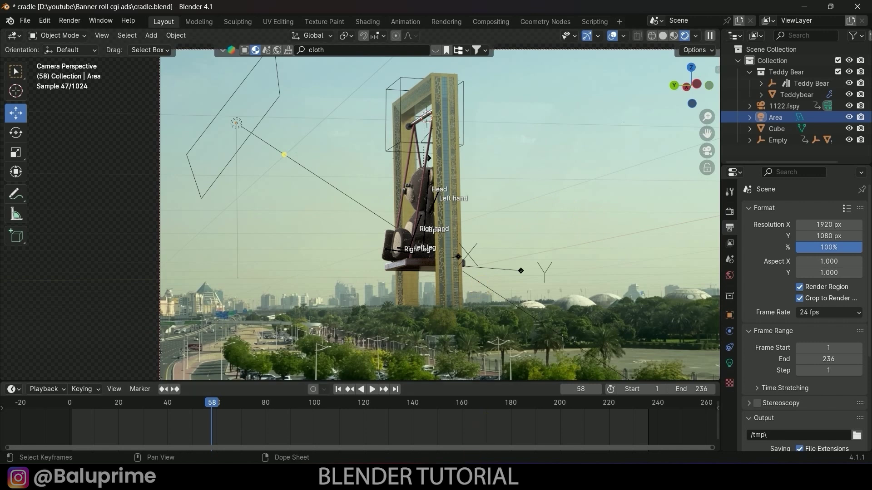
# Look up the frame rate of footage.mp4 in its file details and set the scene's frame rate to 30 fps.
pyautogui.press('F12')
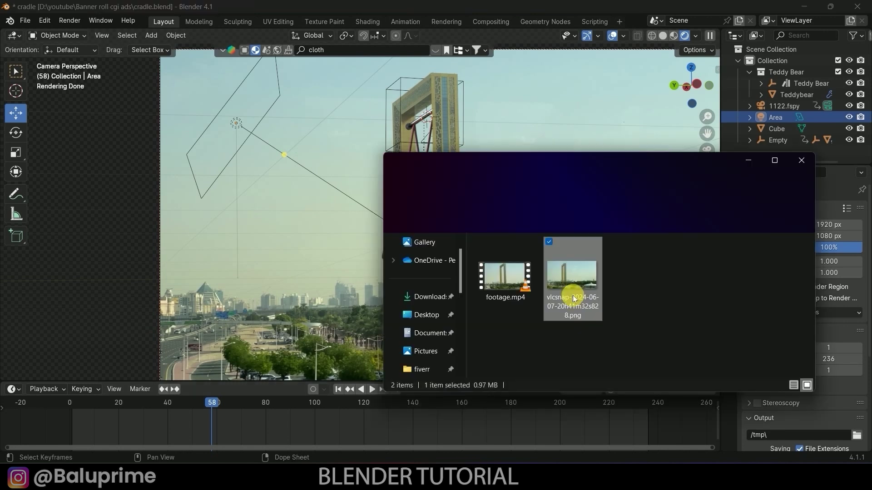
pyautogui.click(495, 287)
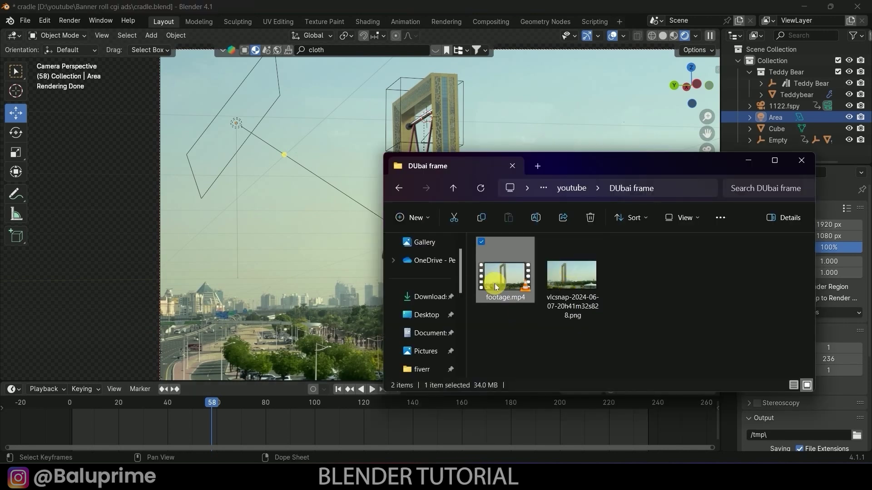
pyautogui.rightClick(496, 287)
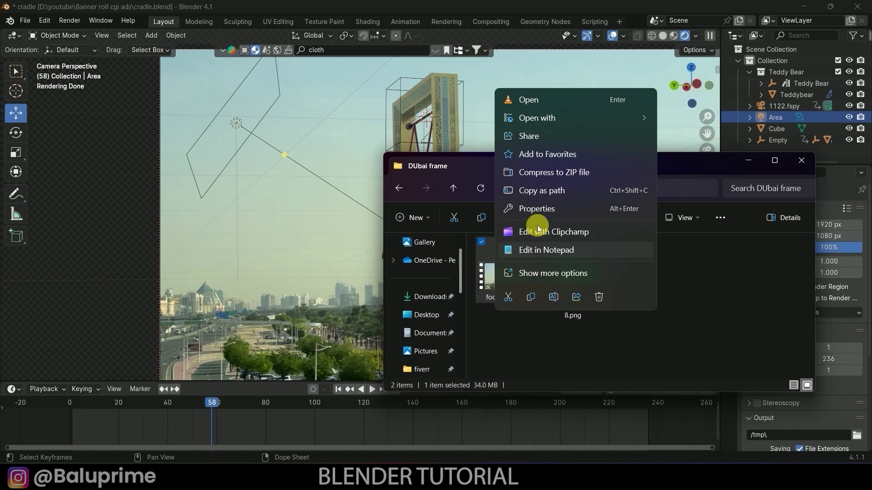
pyautogui.click(526, 195)
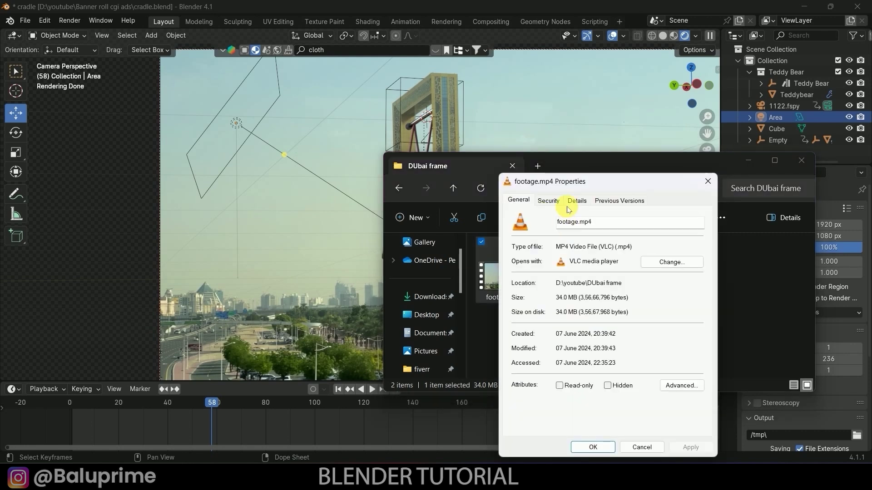
pyautogui.click(576, 201)
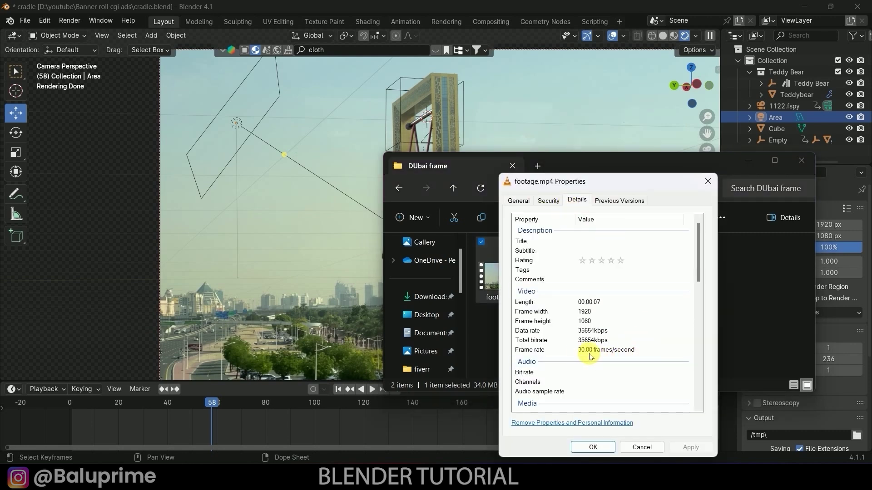
pyautogui.click(708, 181)
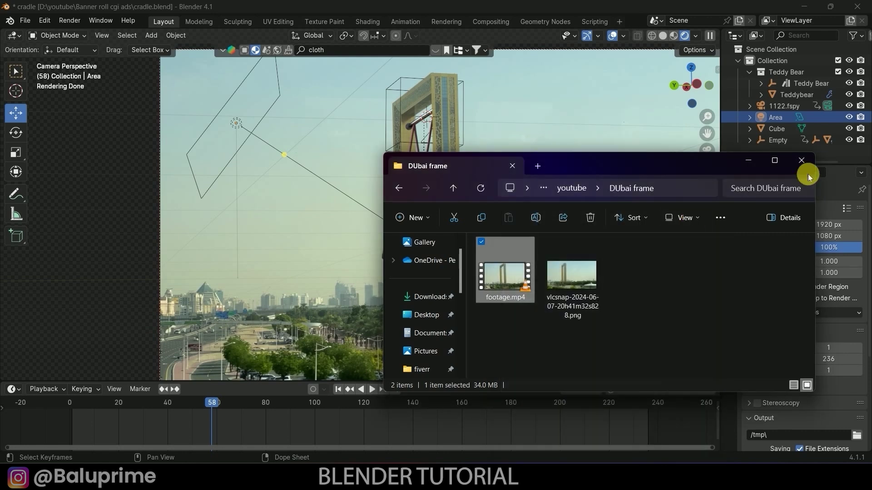
pyautogui.click(754, 161)
pyautogui.click(822, 311)
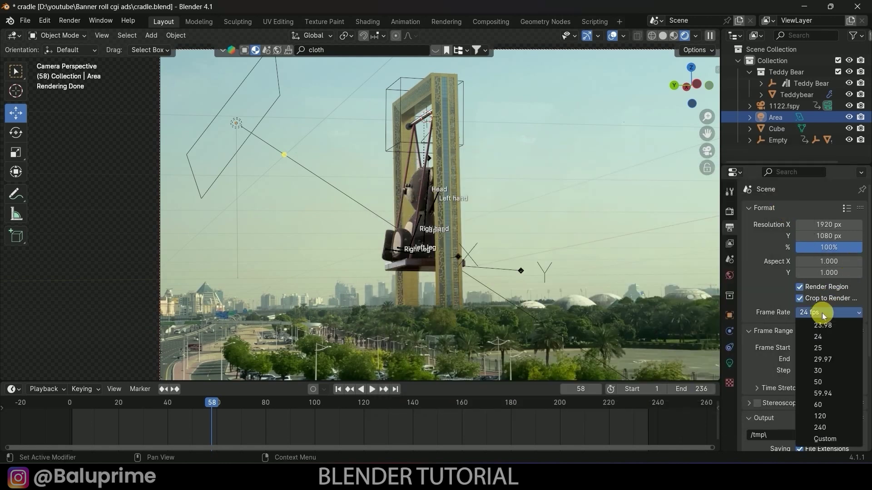
pyautogui.click(820, 371)
# Set the render output folder to D:\youtube\DUbai frame\seq\ with PNG as the file format.
pyautogui.scroll(-5, 776, 320)
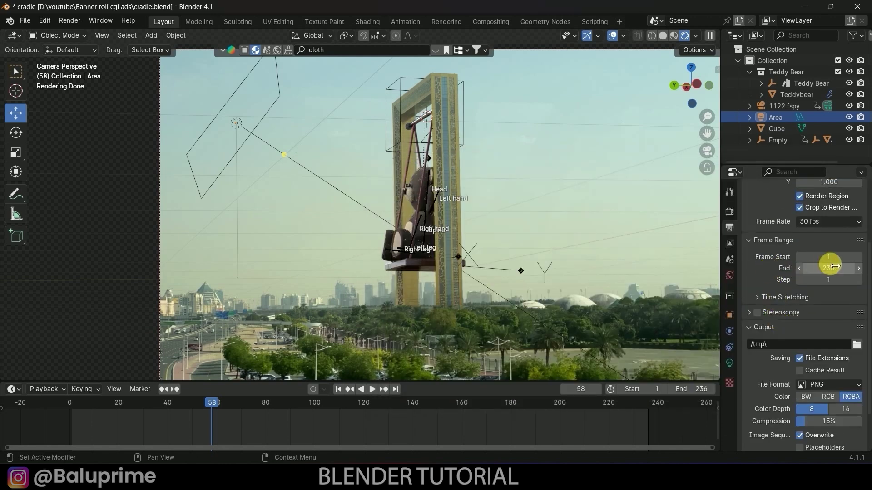
pyautogui.scroll(-2, 772, 355)
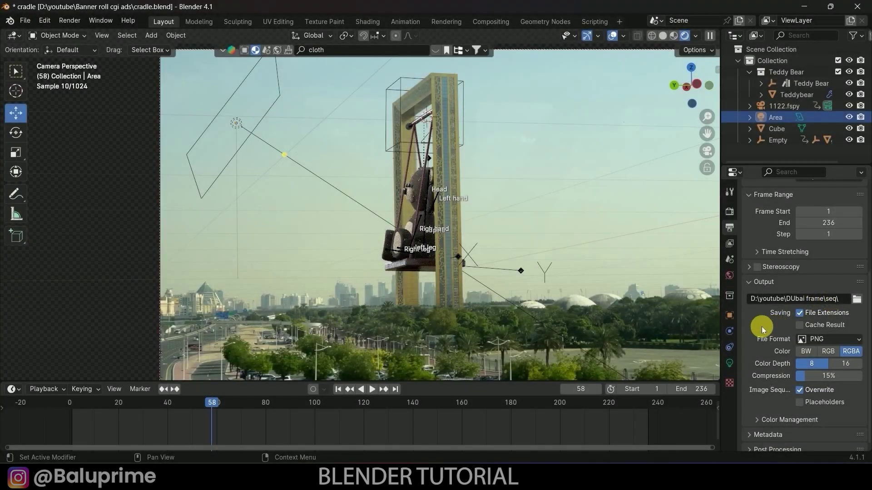
pyautogui.scroll(-1, 777, 313)
pyautogui.click(793, 336)
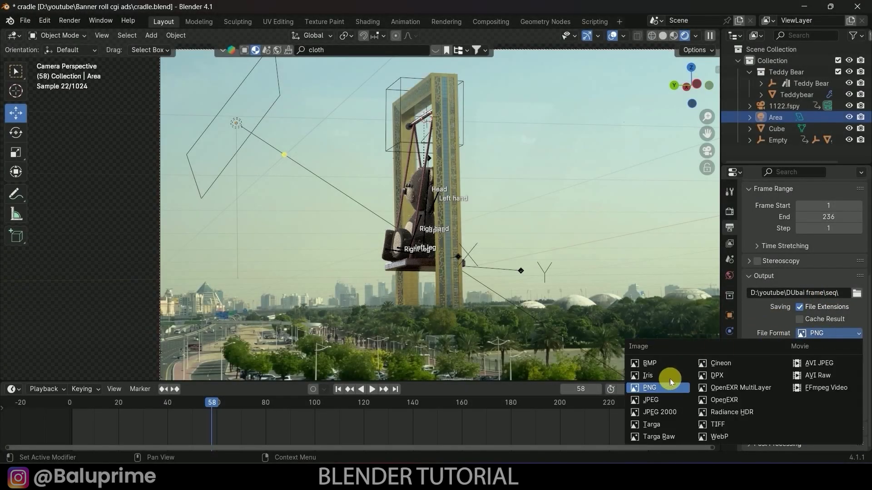
pyautogui.click(654, 389)
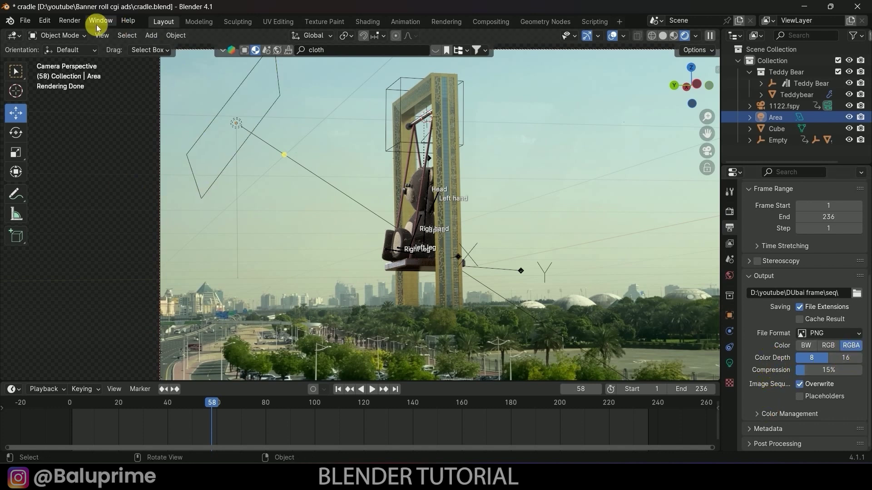
# Return to frame 1 of the animation and render it as a still image.
pyautogui.click(66, 22)
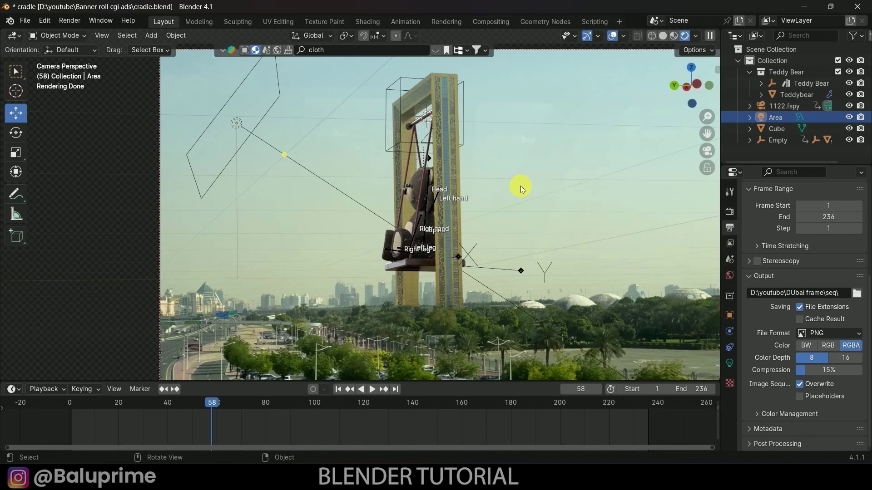
pyautogui.click(338, 389)
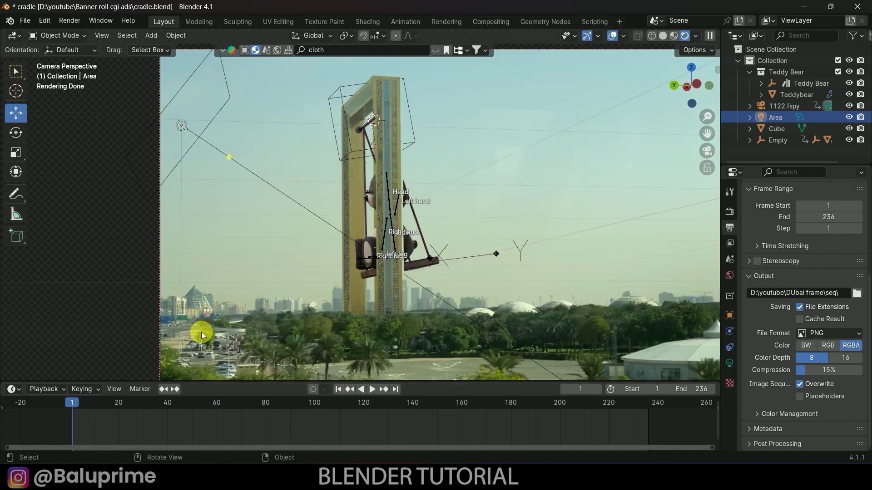
pyautogui.click(70, 20)
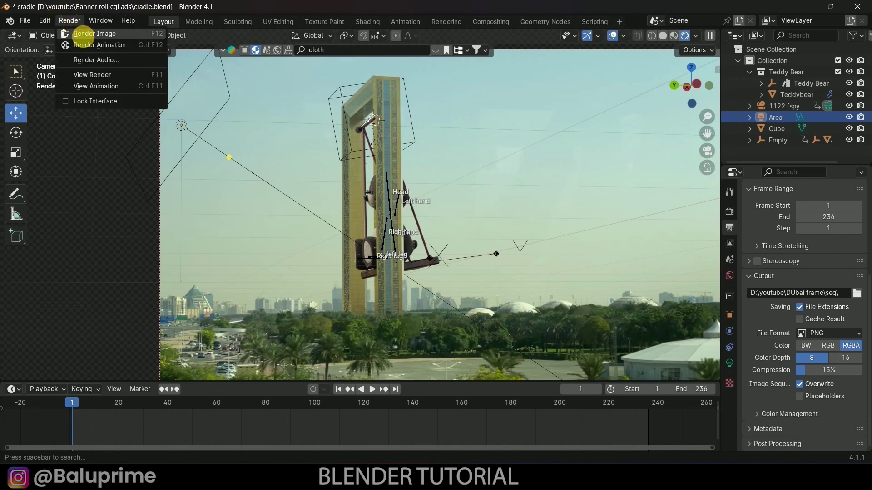
pyautogui.click(84, 36)
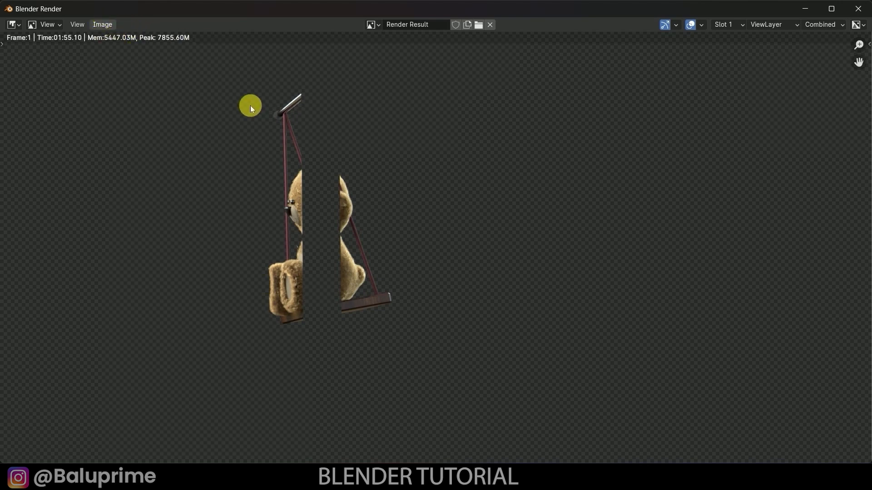
# Save the rendered still as 1.png in the Downloads folder.
pyautogui.click(241, 129)
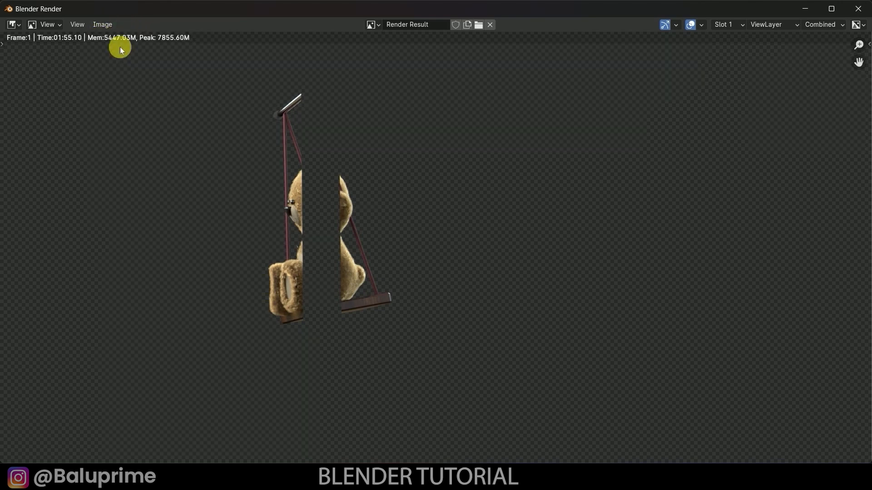
pyautogui.click(104, 25)
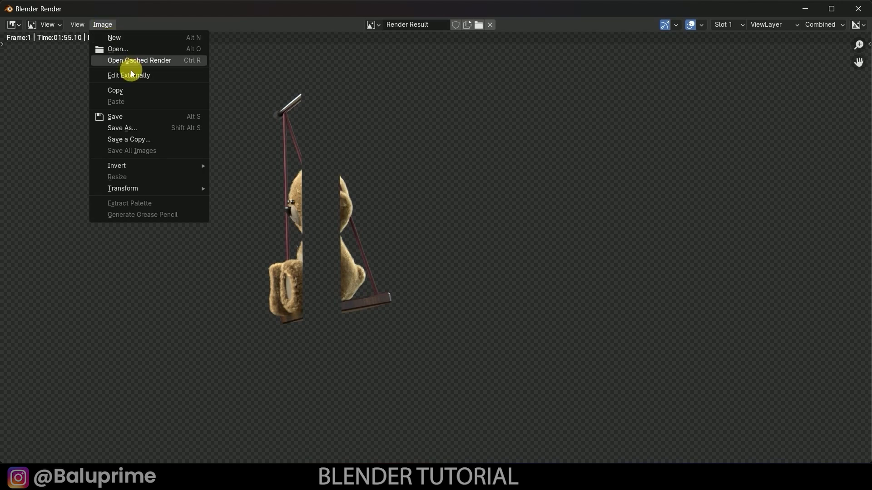
pyautogui.click(128, 129)
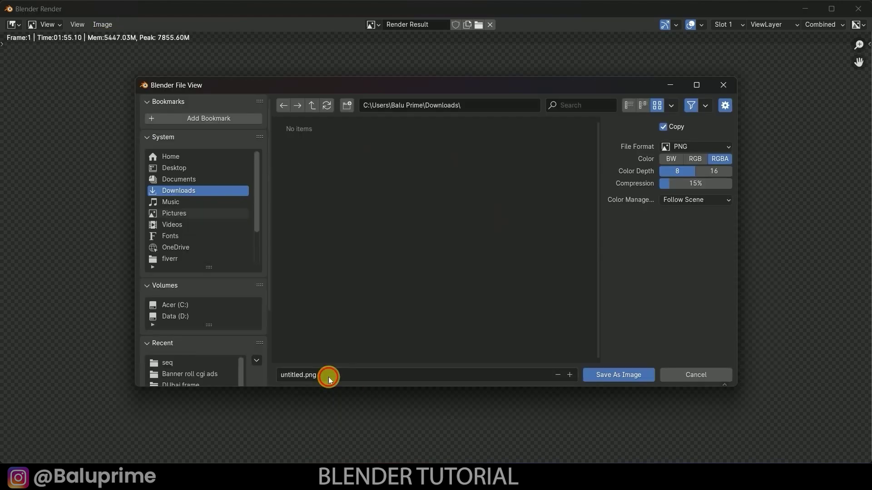
pyautogui.click(333, 381)
pyautogui.write('1')
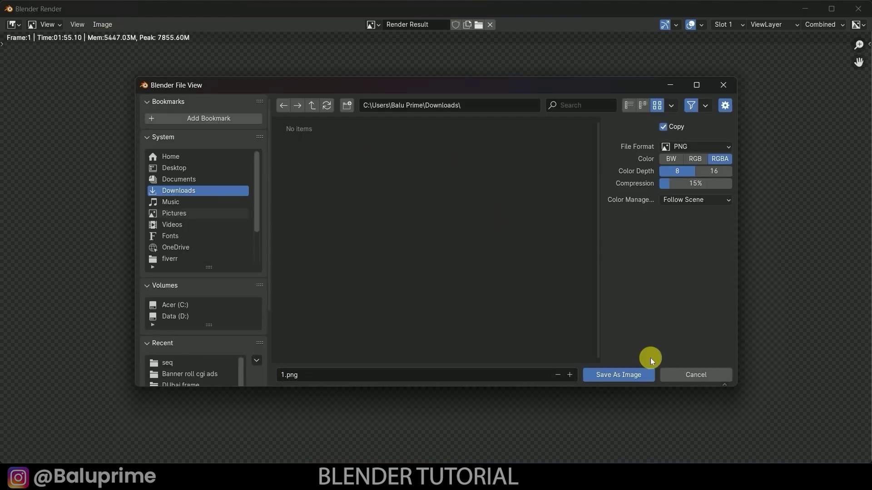
pyautogui.click(619, 374)
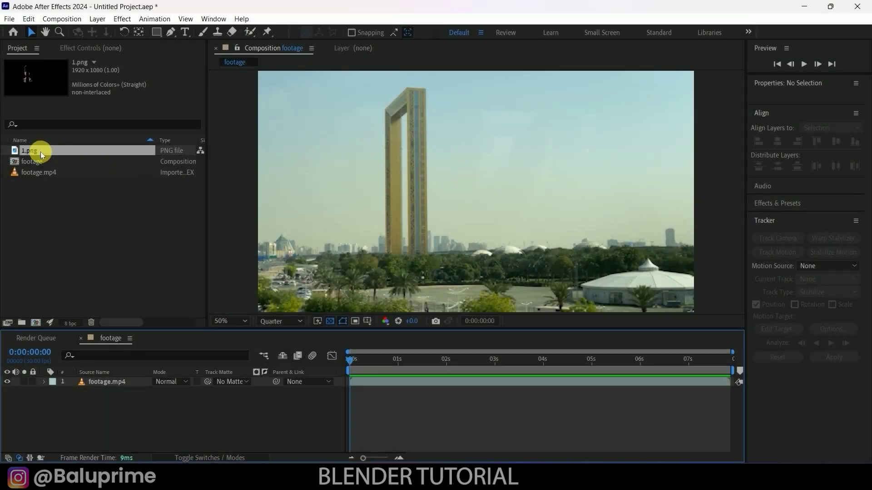
# Switch to After Effects and place 1.png as a layer above footage.mp4 in the footage composition.
pyautogui.moveTo(39, 151); pyautogui.dragTo(100, 380)
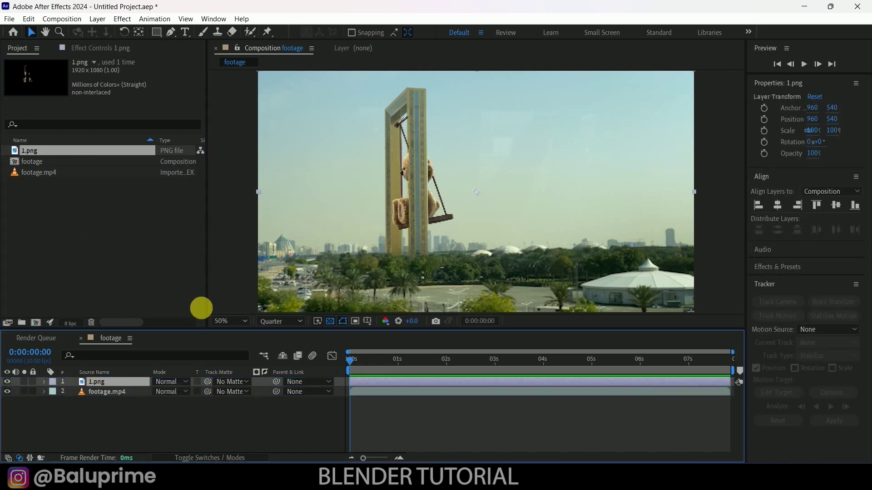